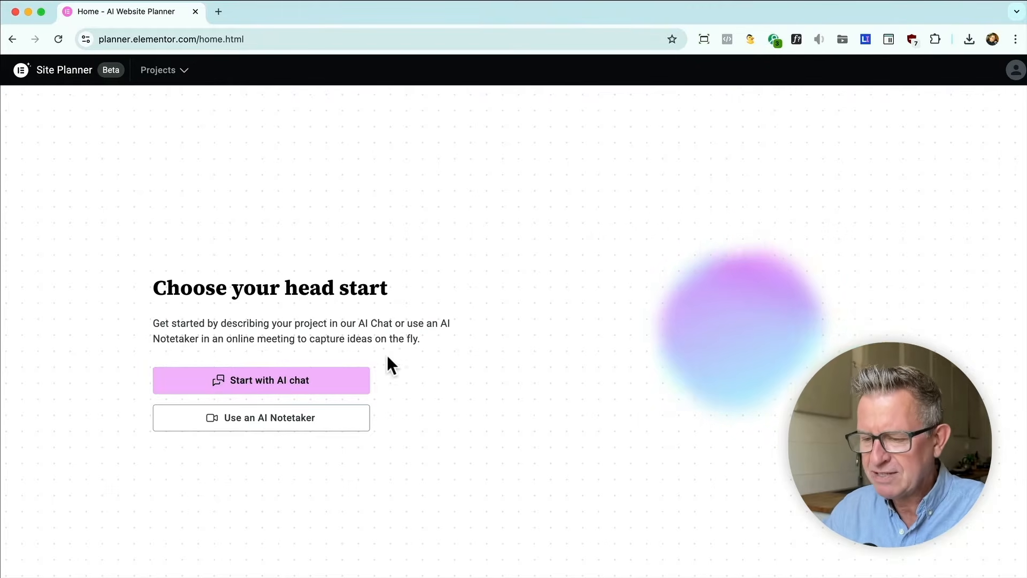
Start a new site plan with AI chat and submit "Jane's Dog Training" as the site's name
{"action": "left_click", "coordinate": [256, 377]}
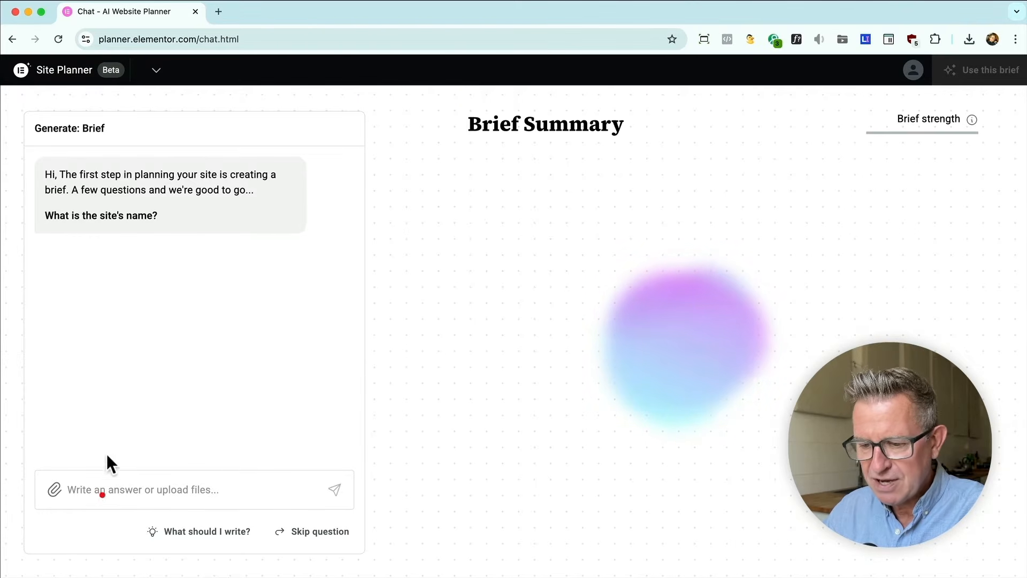
{"action": "left_click", "coordinate": [102, 490]}
{"action": "type", "text": "Jane's"}
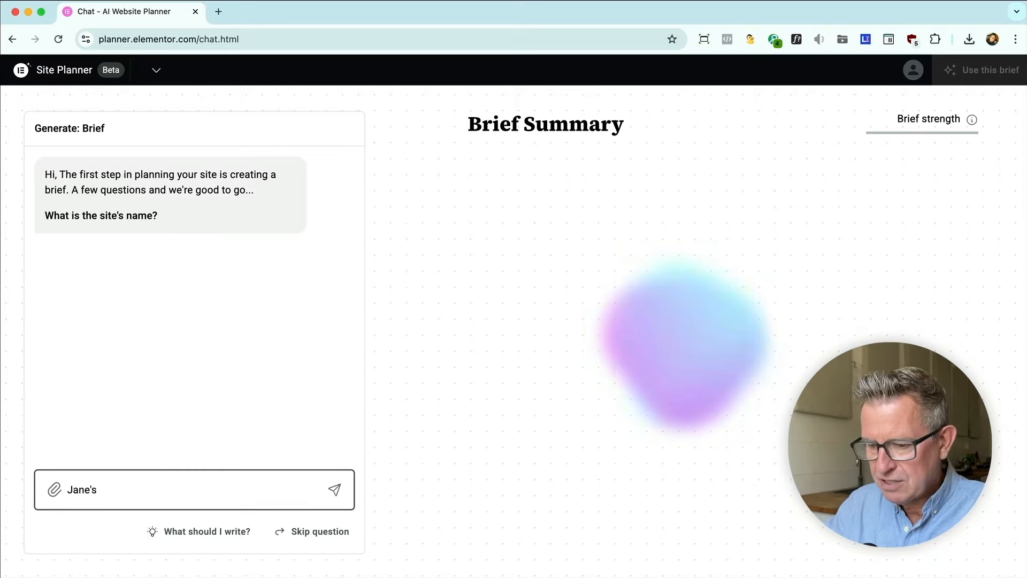
{"action": "type", "text": " Dog Train"}
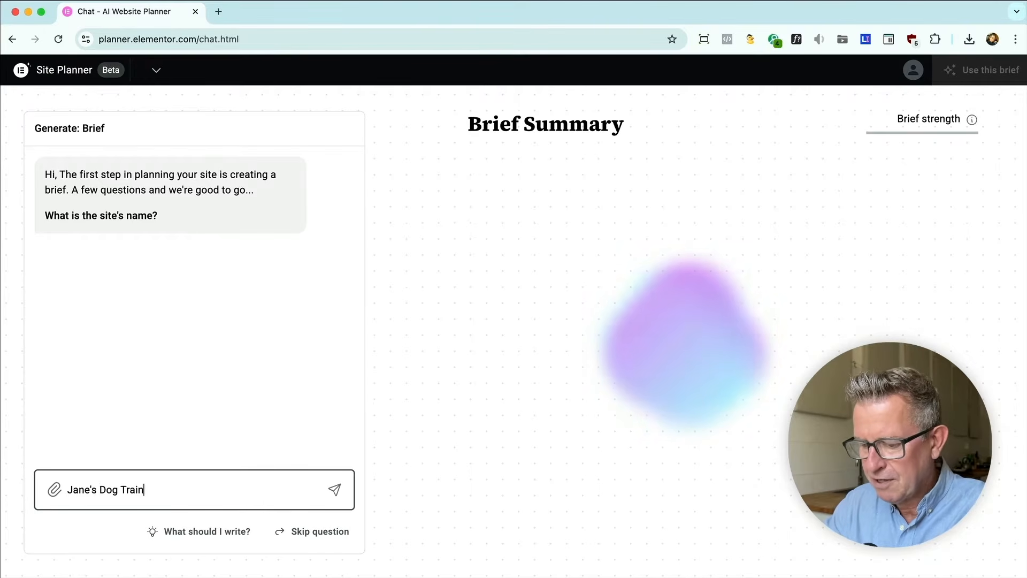
{"action": "type", "text": "ing"}
{"action": "left_click", "coordinate": [335, 490]}
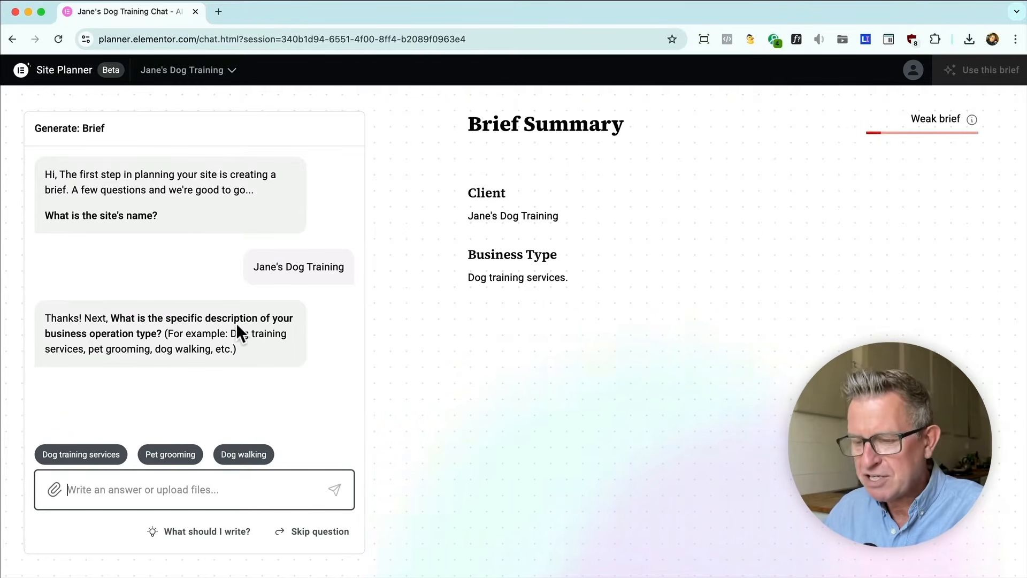
Switch to the ChatGPT conversation and copy the three-paragraph business description of Jane's Dog Training
{"action": "key", "text": "super+grave"}
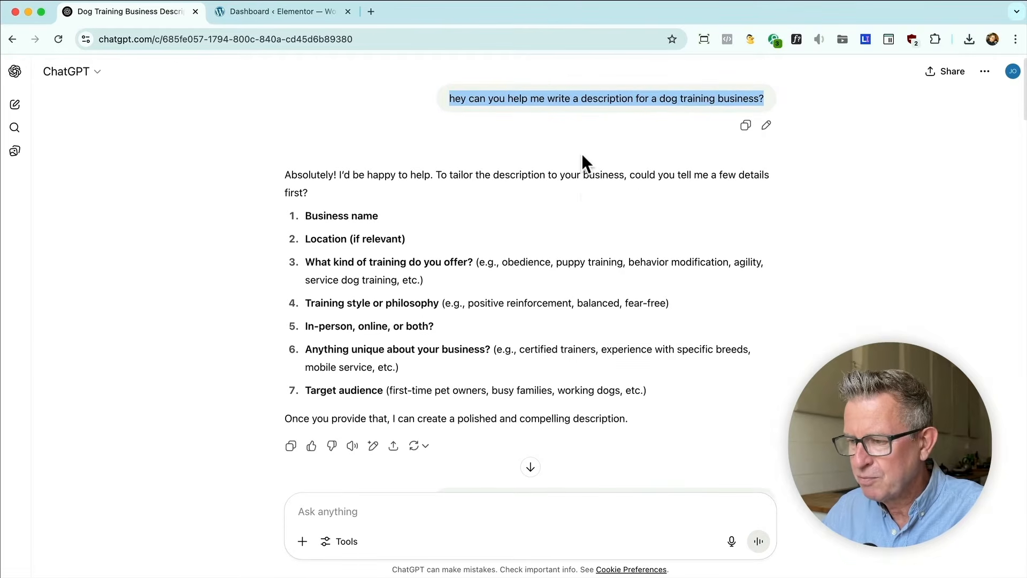
{"action": "scroll", "coordinate": [383, 169], "scroll_direction": "down", "scroll_amount": 2}
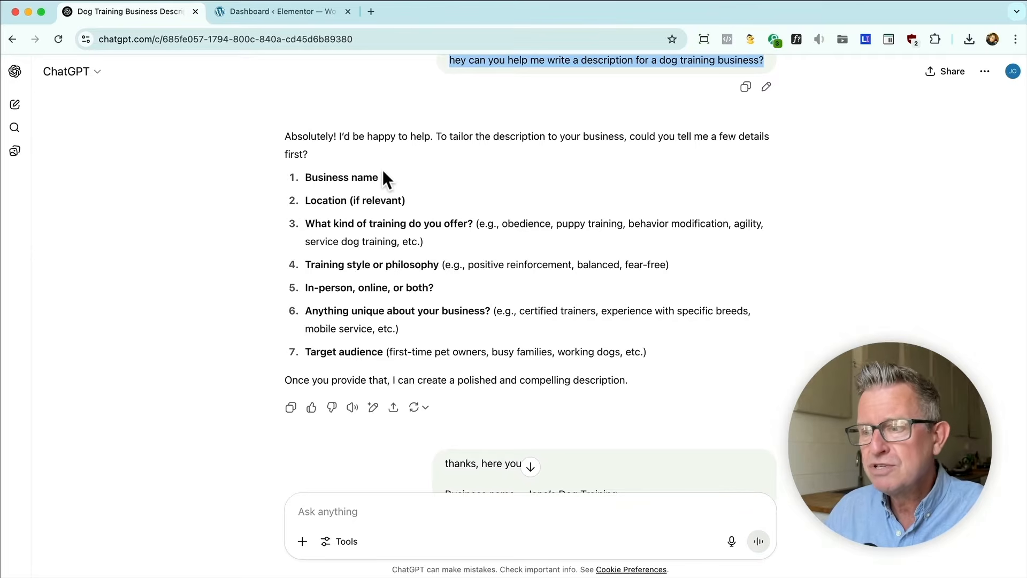
{"action": "scroll", "coordinate": [383, 169], "scroll_direction": "down", "scroll_amount": 8}
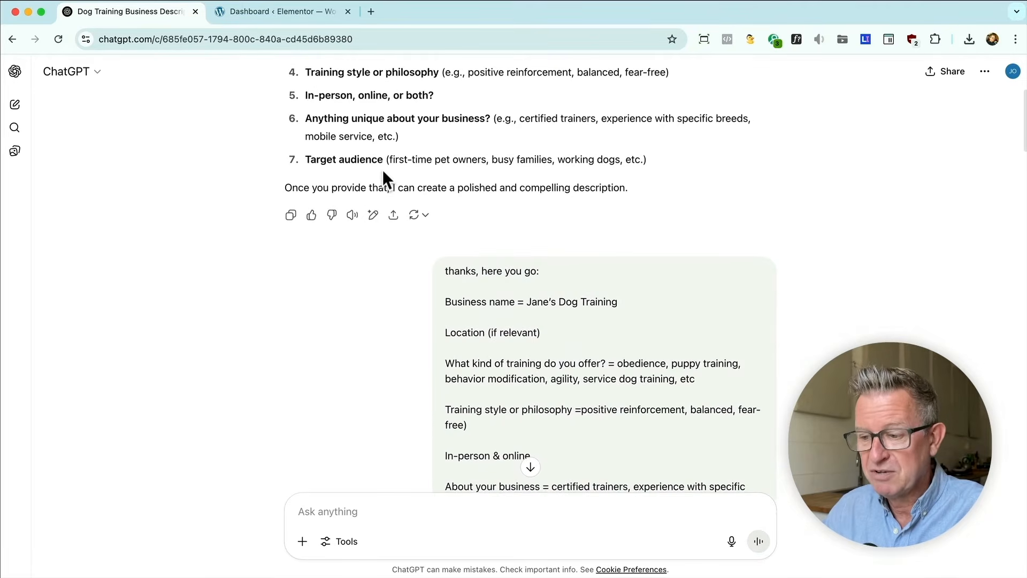
{"action": "scroll", "coordinate": [383, 169], "scroll_direction": "down", "scroll_amount": 10}
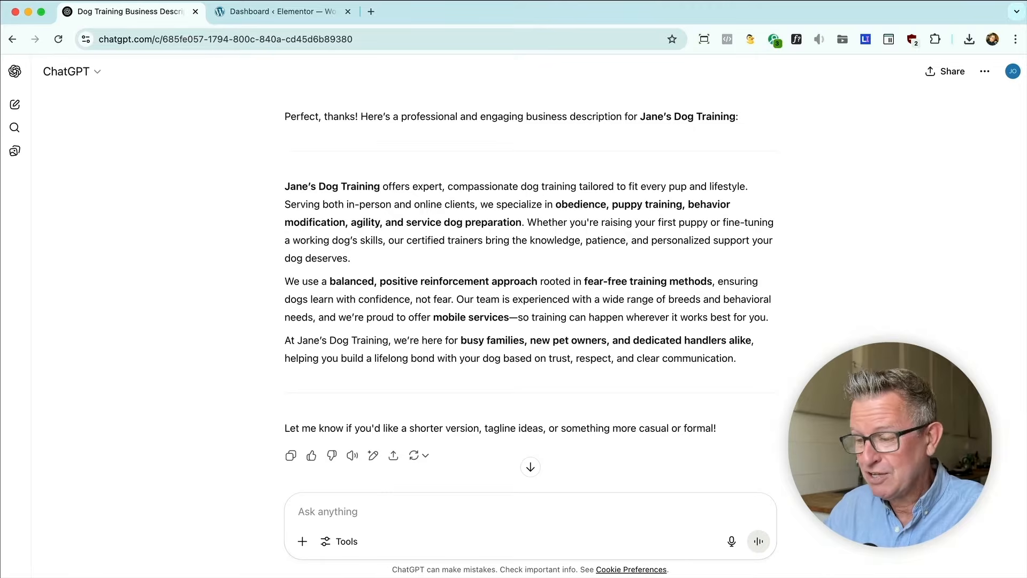
{"action": "left_click_drag", "start_coordinate": [745, 358], "coordinate": [235, 185]}
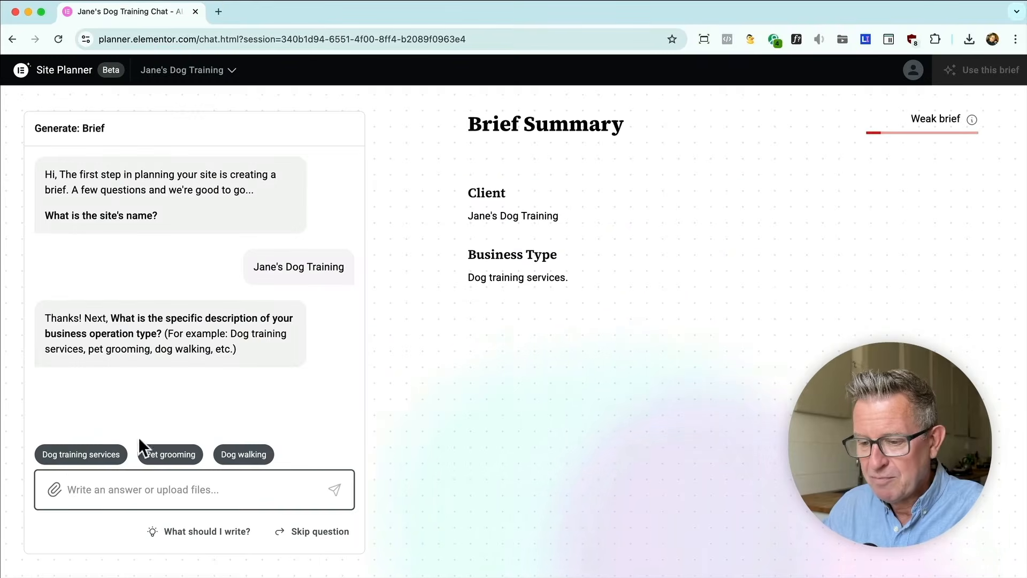
Return to Site Planner and submit the copied description as the answer about the business operation type
{"action": "left_click", "coordinate": [71, 484]}
{"action": "key", "text": "super+v"}
{"action": "key", "text": "Return"}
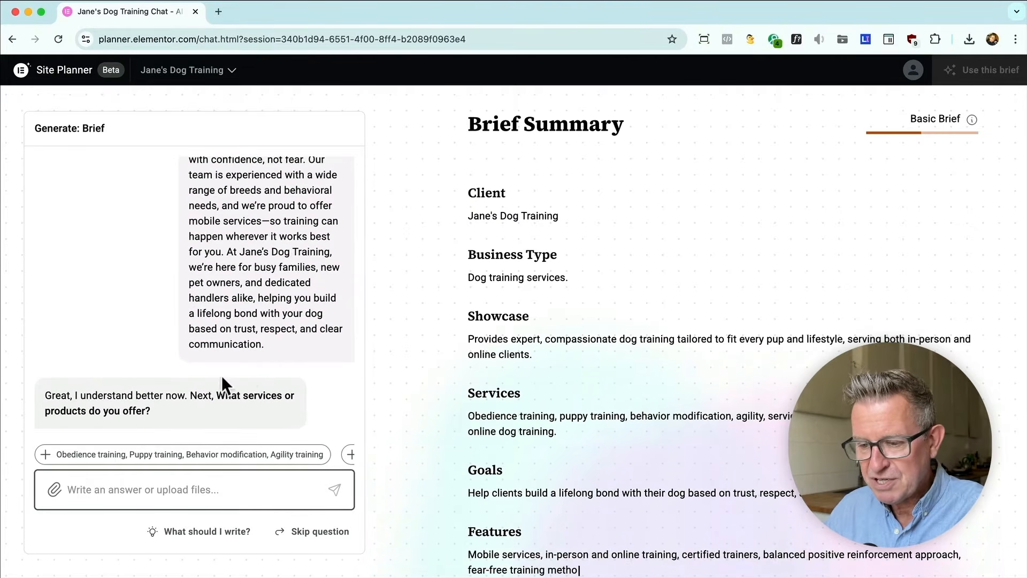
Submit the services: obedience training, puppy training, behavior modification, agility training, mobile dog training, online courses, service dog preparation and "All of the above"
{"action": "left_click", "coordinate": [94, 454]}
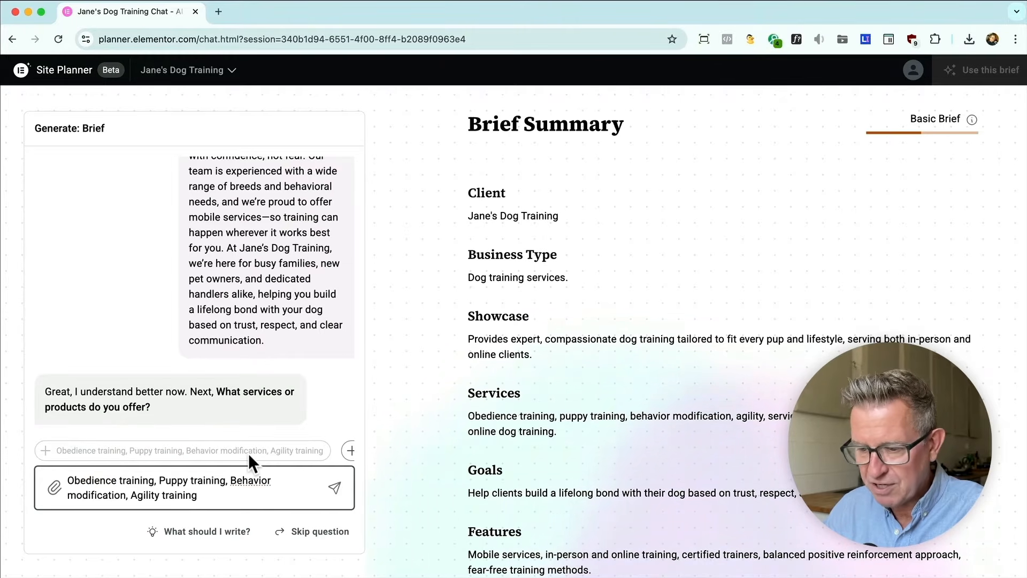
{"action": "scroll", "coordinate": [248, 455], "scroll_direction": "right", "scroll_amount": 5}
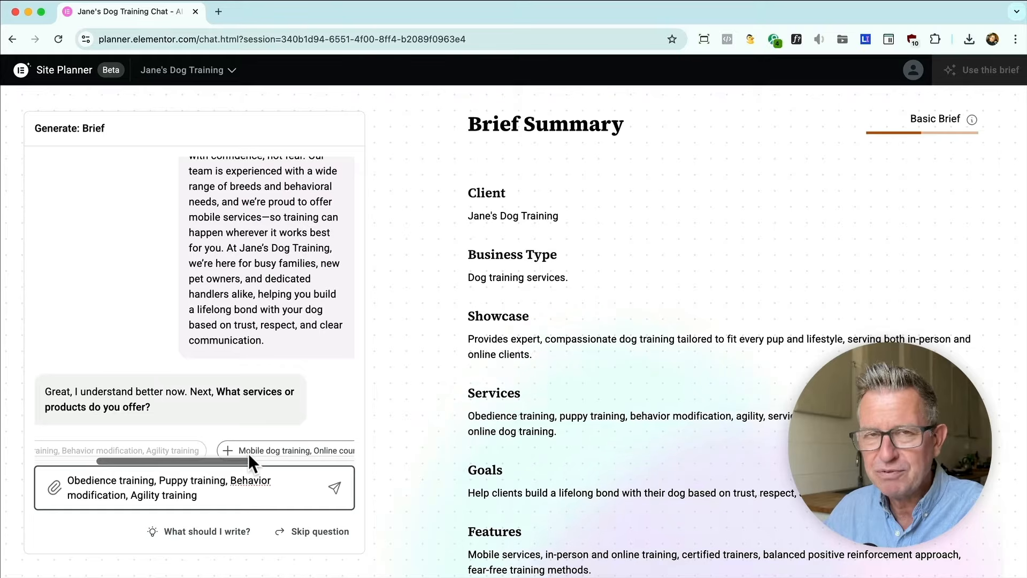
{"action": "left_click", "coordinate": [321, 450]}
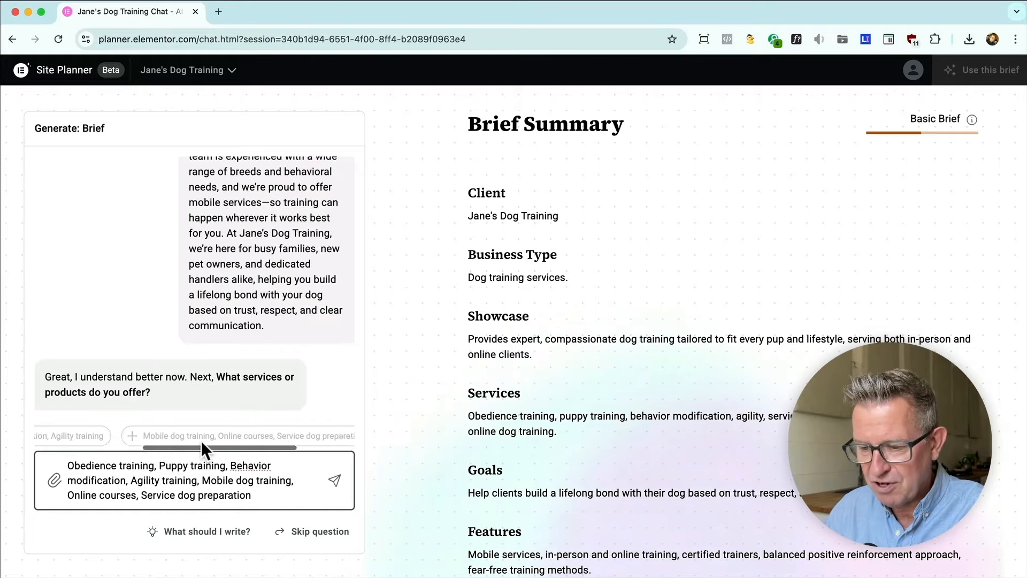
{"action": "left_click", "coordinate": [312, 435]}
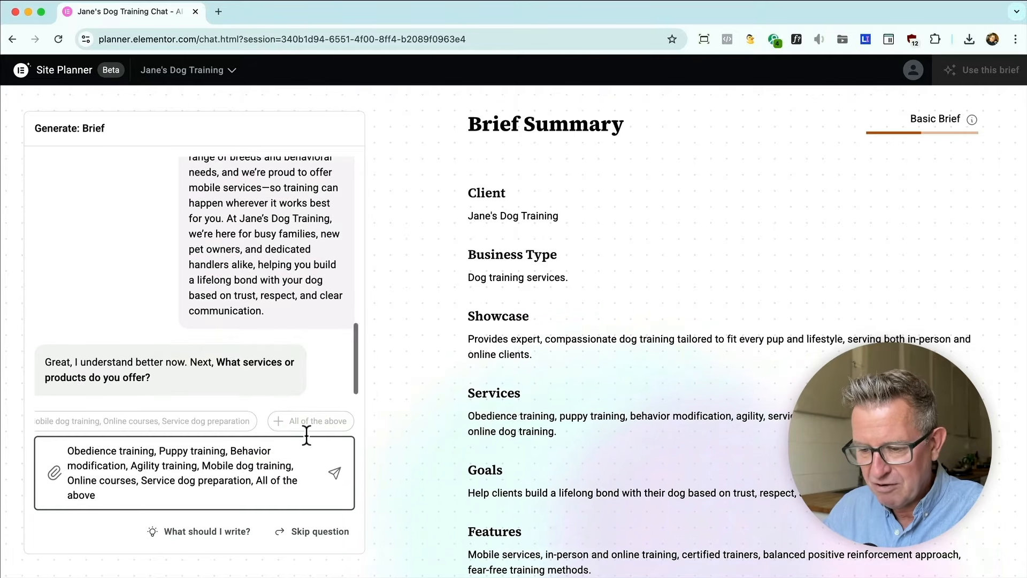
{"action": "left_click", "coordinate": [337, 471]}
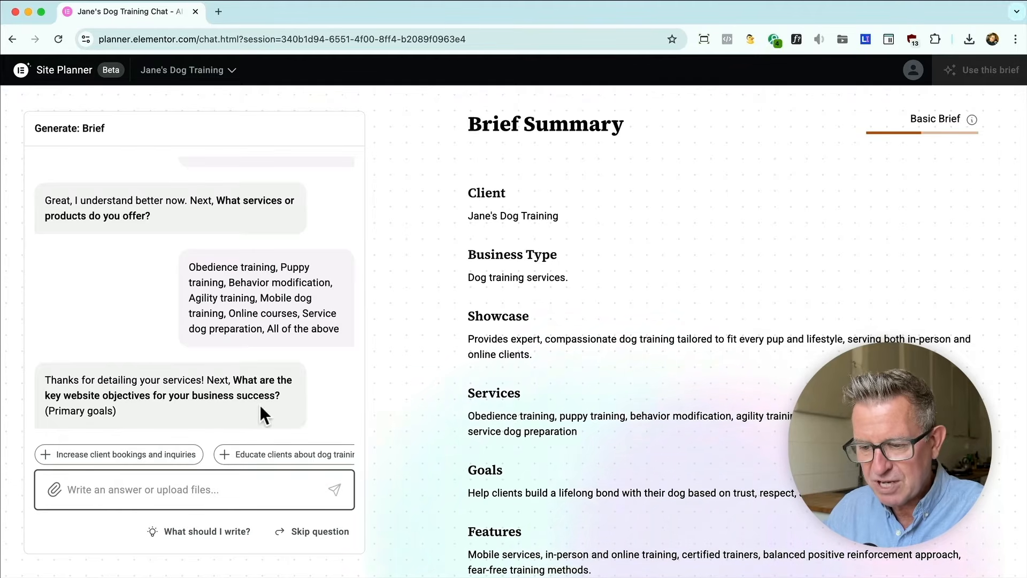
Submit the primary goals: increase client bookings and inquiries, educate clients about dog training methods, and showcase expertise and certifications
{"action": "left_click", "coordinate": [116, 453]}
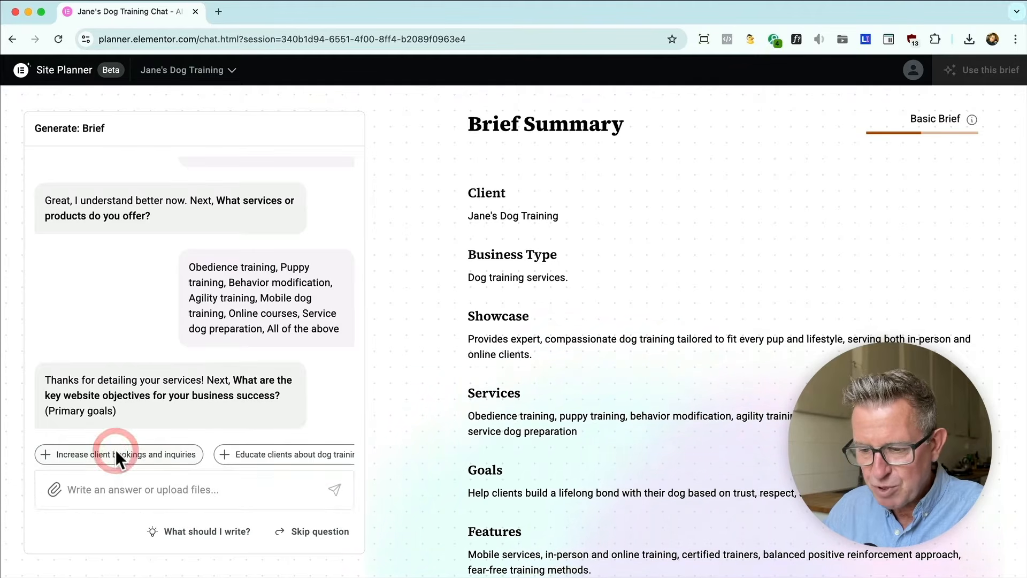
{"action": "left_click", "coordinate": [279, 457]}
{"action": "scroll", "coordinate": [313, 454], "scroll_direction": "right", "scroll_amount": 3}
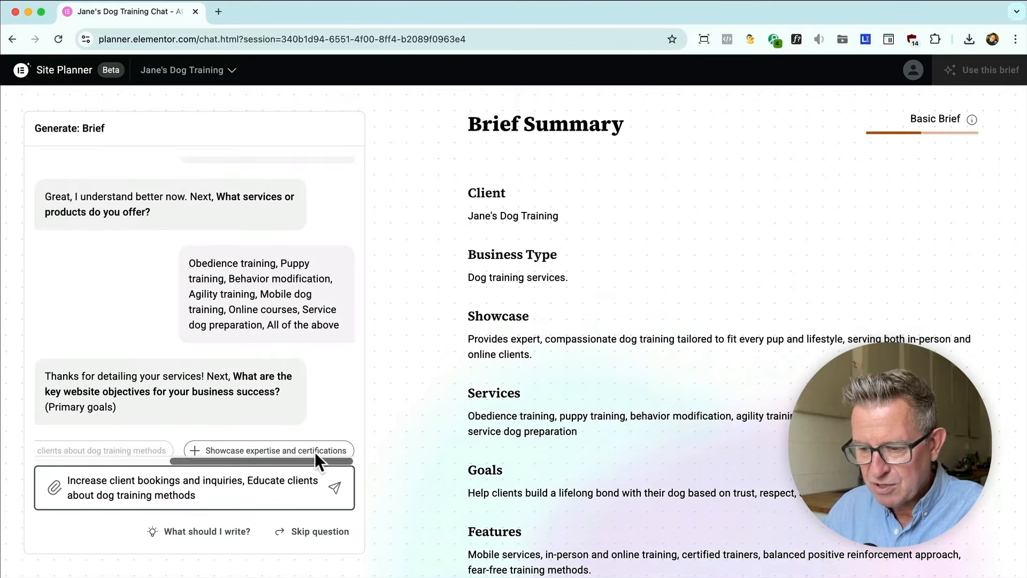
{"action": "left_click", "coordinate": [314, 451]}
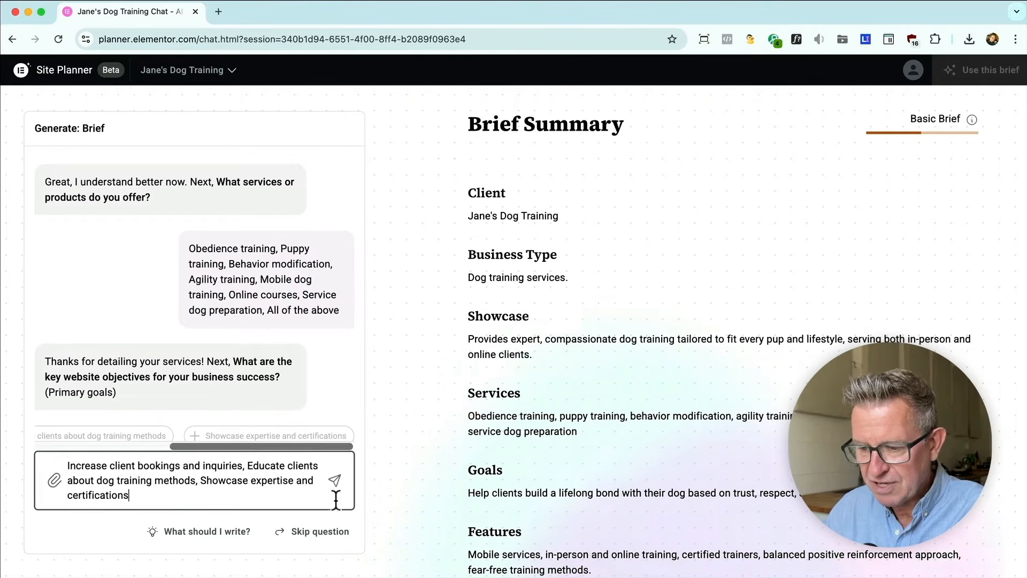
{"action": "left_click", "coordinate": [336, 480]}
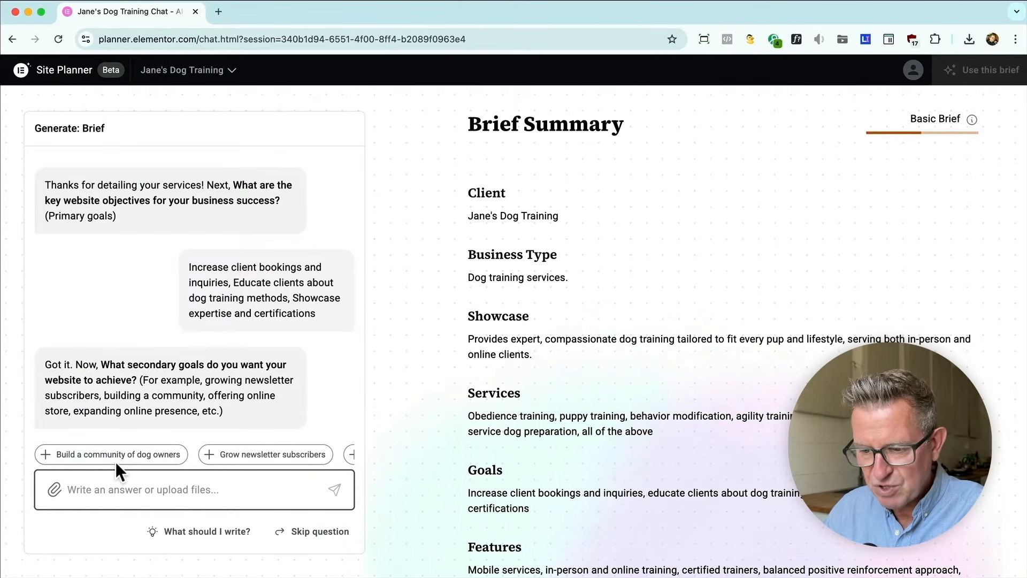
Submit "Grow newsletter subscribers" and "Expand online presence" as secondary goals, and choose English as the website language
{"action": "left_click", "coordinate": [245, 452]}
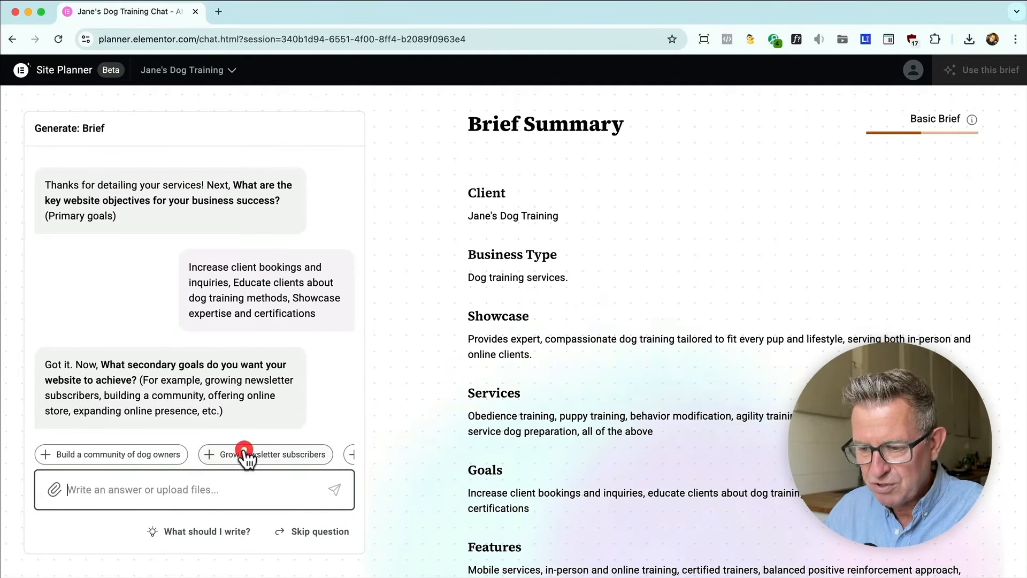
{"action": "scroll", "coordinate": [244, 455], "scroll_direction": "right", "scroll_amount": 2}
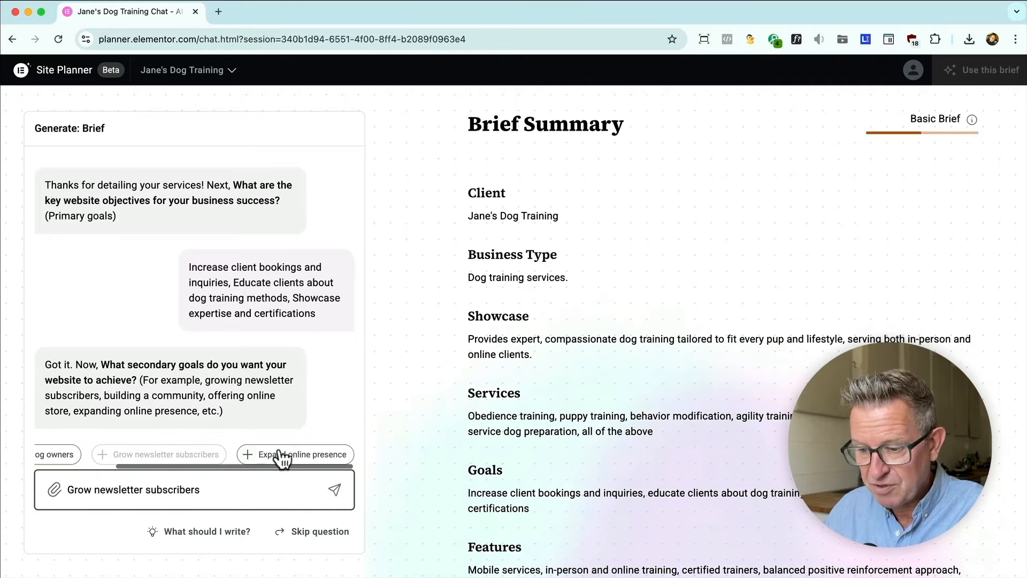
{"action": "left_click", "coordinate": [320, 454]}
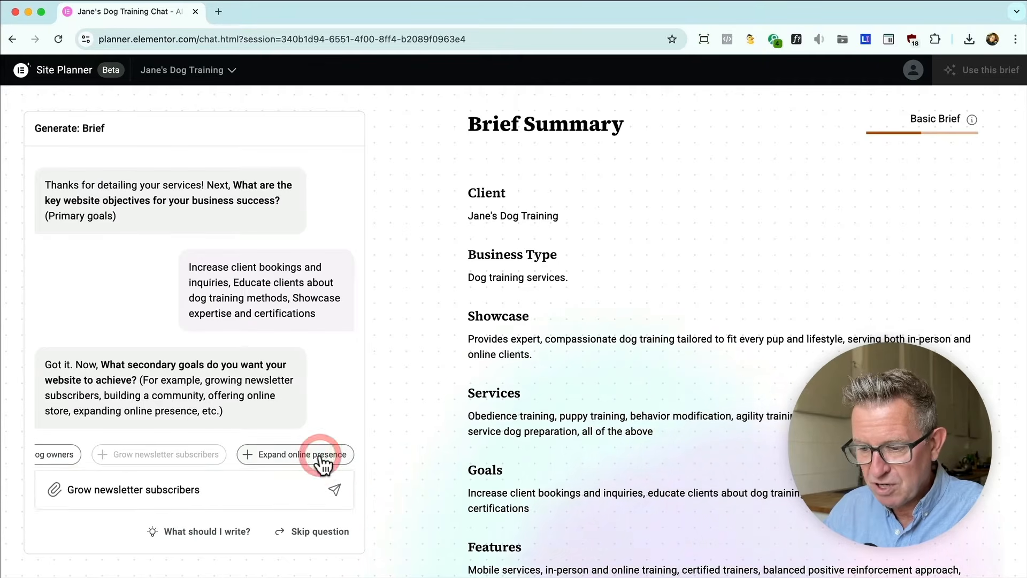
{"action": "left_click", "coordinate": [334, 487]}
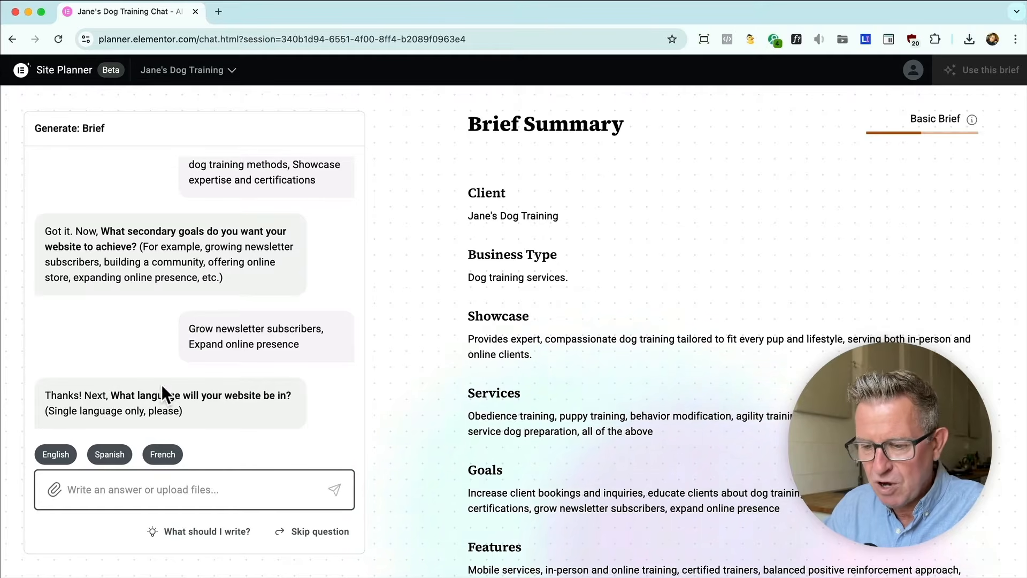
{"action": "left_click", "coordinate": [56, 454]}
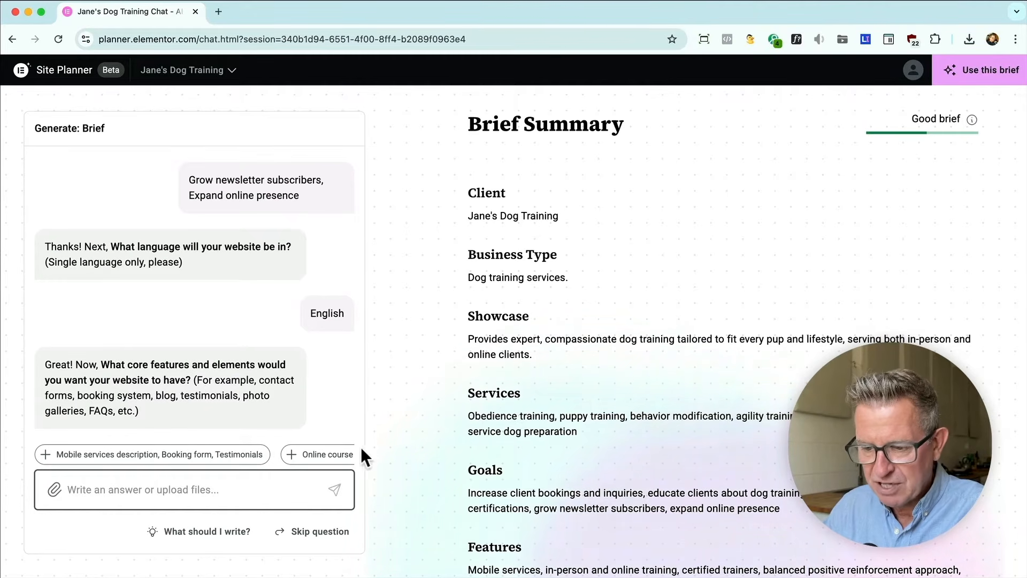
Submit the core features: mobile services description, booking form, testimonials, online course portal, blog, contact form, photo gallery, FAQ section and training videos
{"action": "left_click", "coordinate": [257, 454]}
{"action": "left_click", "coordinate": [315, 454]}
{"action": "scroll", "coordinate": [315, 450], "scroll_direction": "right", "scroll_amount": 3}
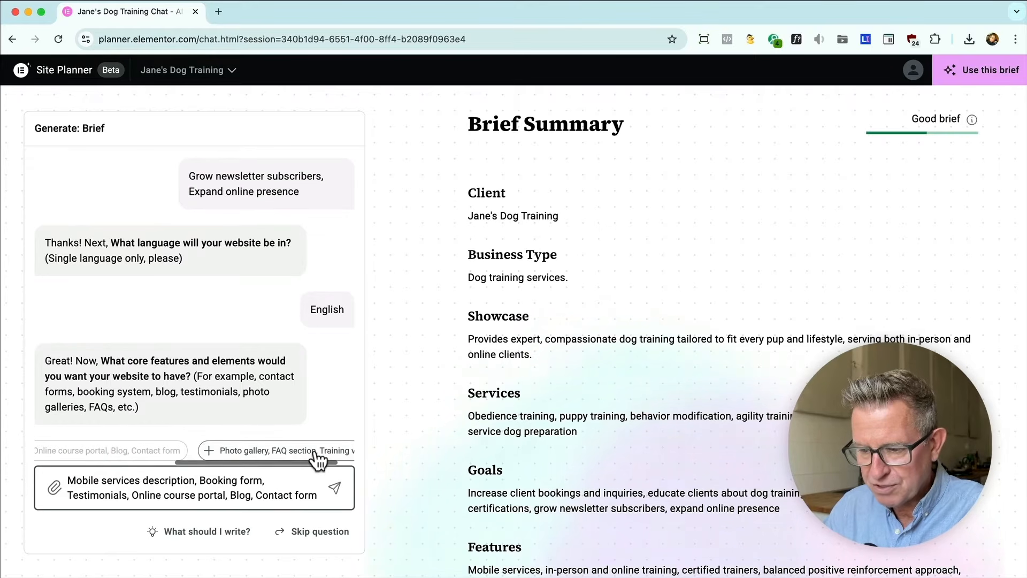
{"action": "left_click", "coordinate": [314, 450]}
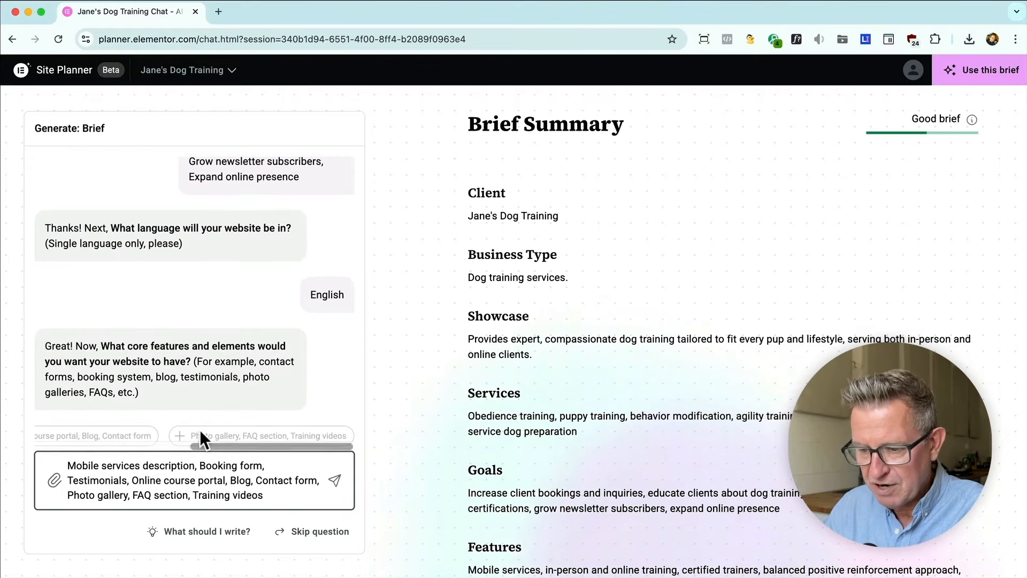
{"action": "left_click", "coordinate": [335, 481]}
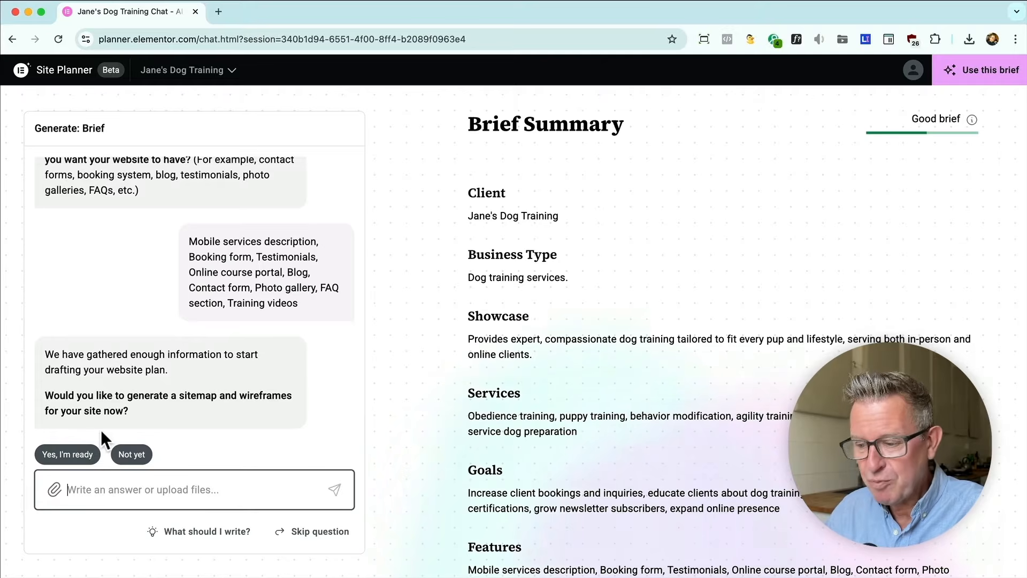
Answer "Not yet" to generating the sitemap and wireframes, and choose "Expert, compassionate, patient" as the website's tone and voice
{"action": "left_click", "coordinate": [136, 454]}
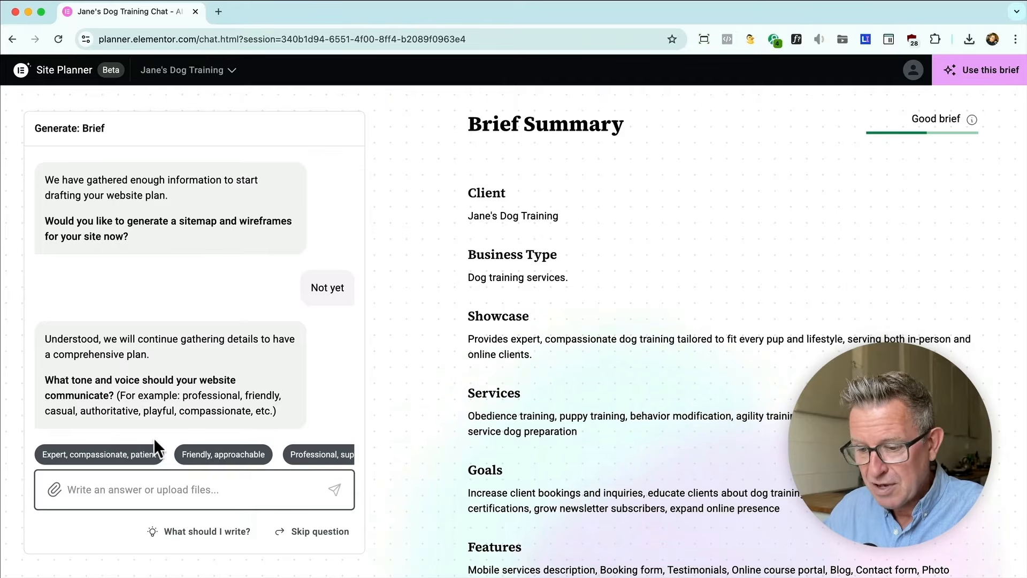
{"action": "scroll", "coordinate": [154, 452], "scroll_direction": "right", "scroll_amount": 2}
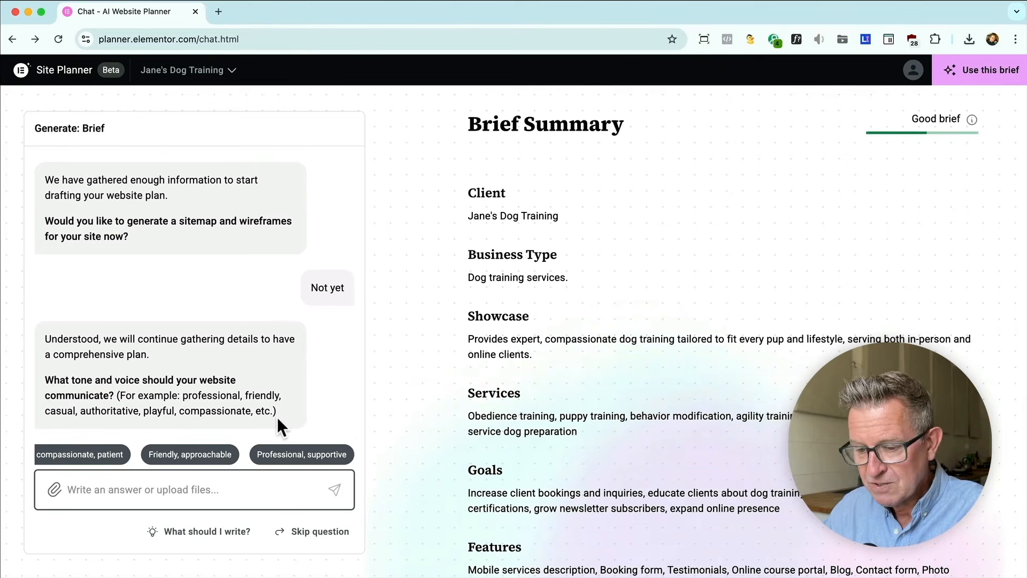
{"action": "scroll", "coordinate": [114, 454], "scroll_direction": "left", "scroll_amount": 2}
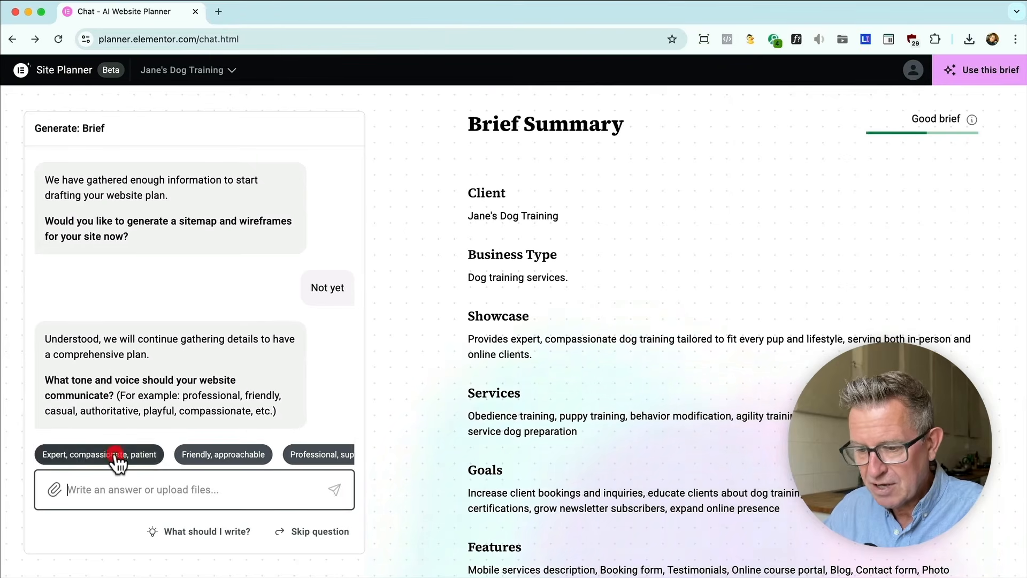
{"action": "left_click", "coordinate": [115, 454]}
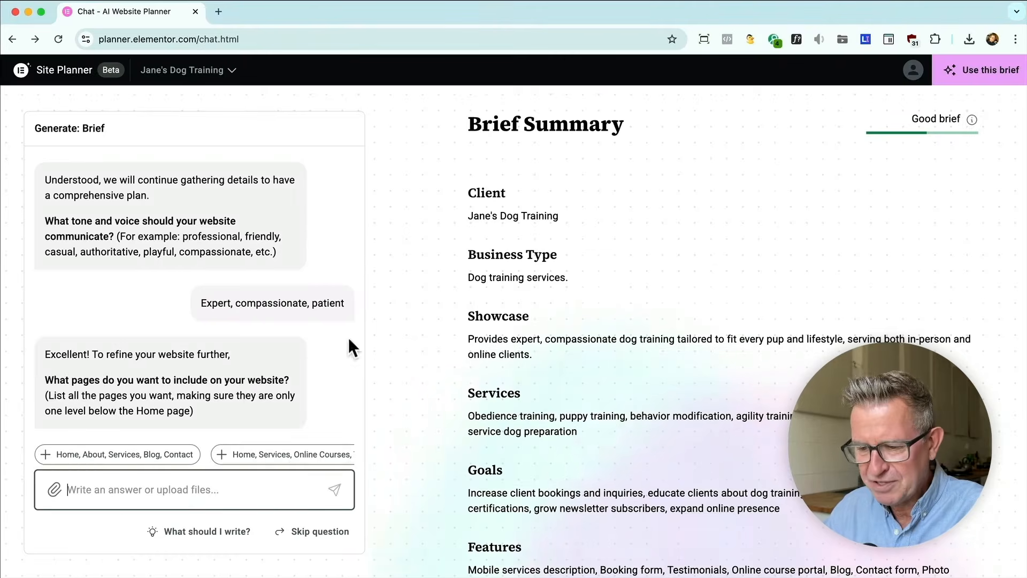
Switch to the ChatGPT conversation and copy the comma-separated sentence listing the website pages, from Home to Client Portal / Login
{"action": "scroll", "coordinate": [283, 457], "scroll_direction": "right", "scroll_amount": 3}
{"action": "scroll", "coordinate": [283, 457], "scroll_direction": "left", "scroll_amount": 3}
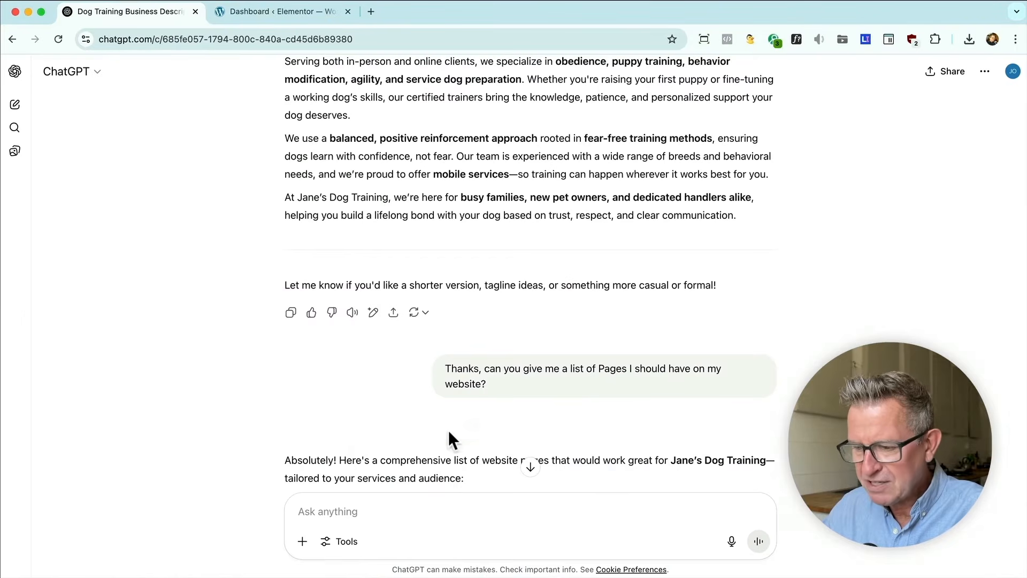
{"action": "scroll", "coordinate": [470, 348], "scroll_direction": "down", "scroll_amount": 1}
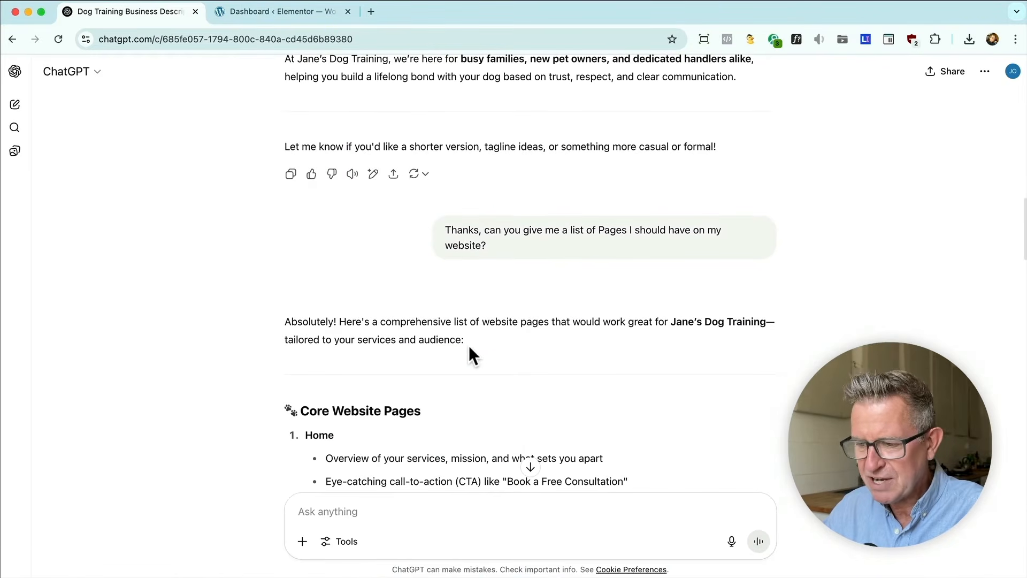
{"action": "scroll", "coordinate": [468, 345], "scroll_direction": "down", "scroll_amount": 6}
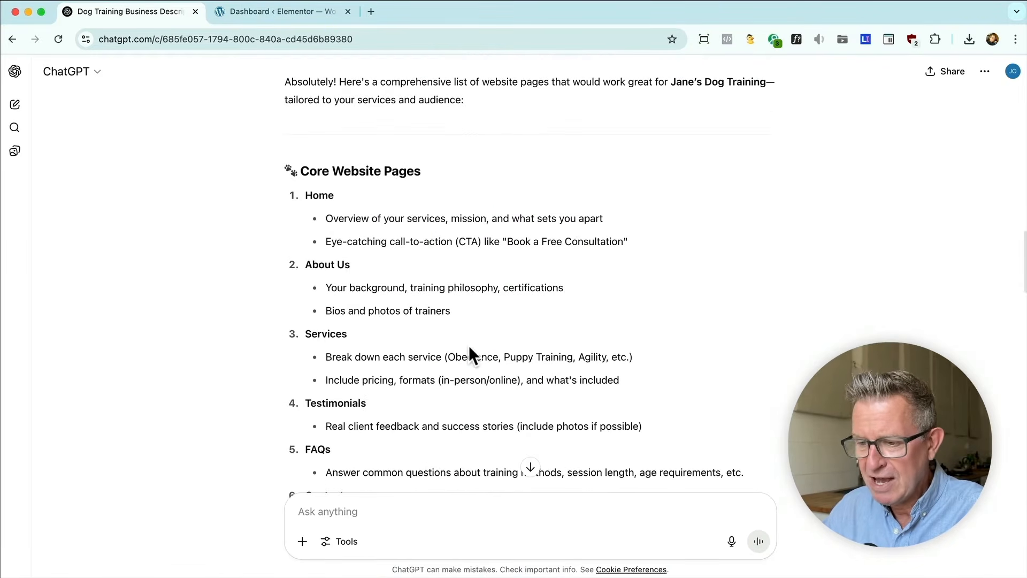
{"action": "scroll", "coordinate": [471, 254], "scroll_direction": "down", "scroll_amount": 20}
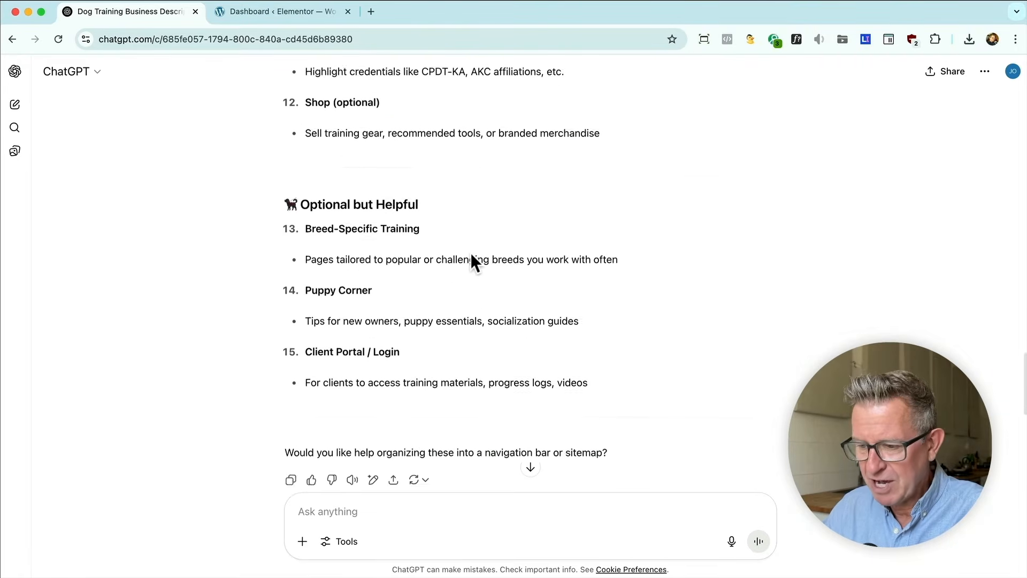
{"action": "scroll", "coordinate": [471, 257], "scroll_direction": "down", "scroll_amount": 14}
{"action": "triple_click", "coordinate": [512, 373]}
{"action": "key", "text": "super+c"}
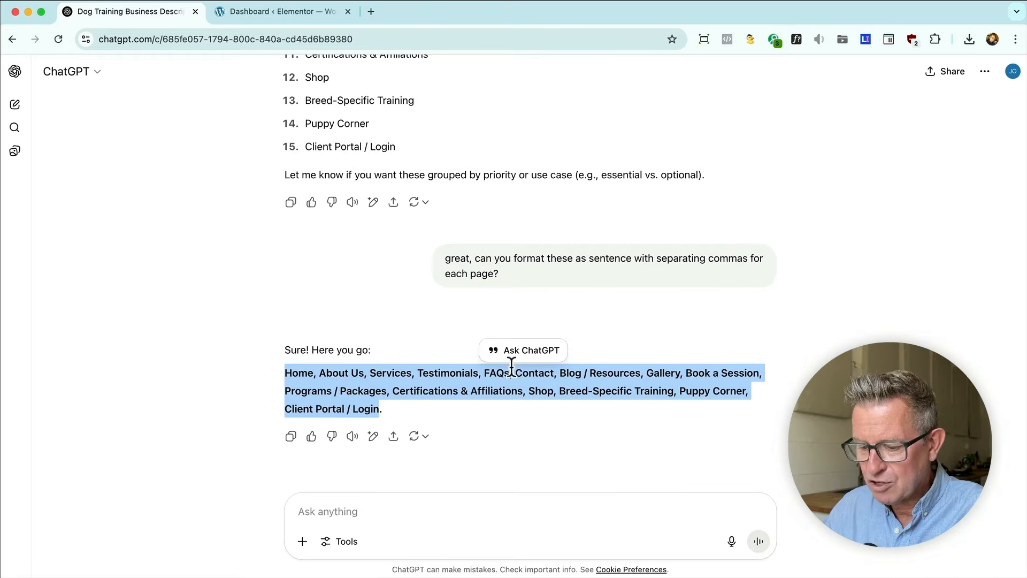
Return to the Site Planner and submit the copied page list as the answer to which pages to include
{"action": "key", "text": "super+grave"}
{"action": "left_click", "coordinate": [83, 489]}
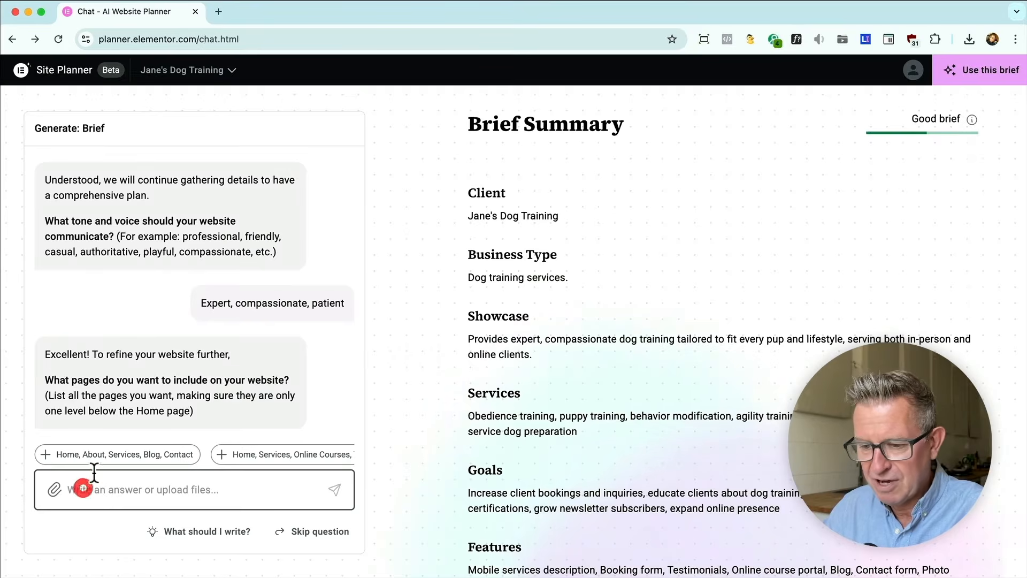
{"action": "key", "text": "super+v"}
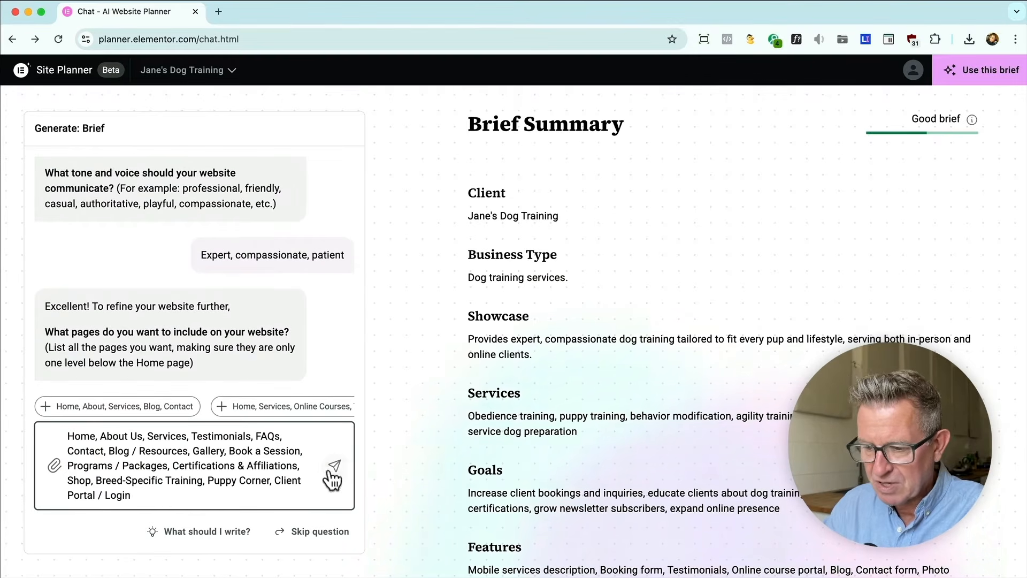
{"action": "left_click", "coordinate": [336, 473]}
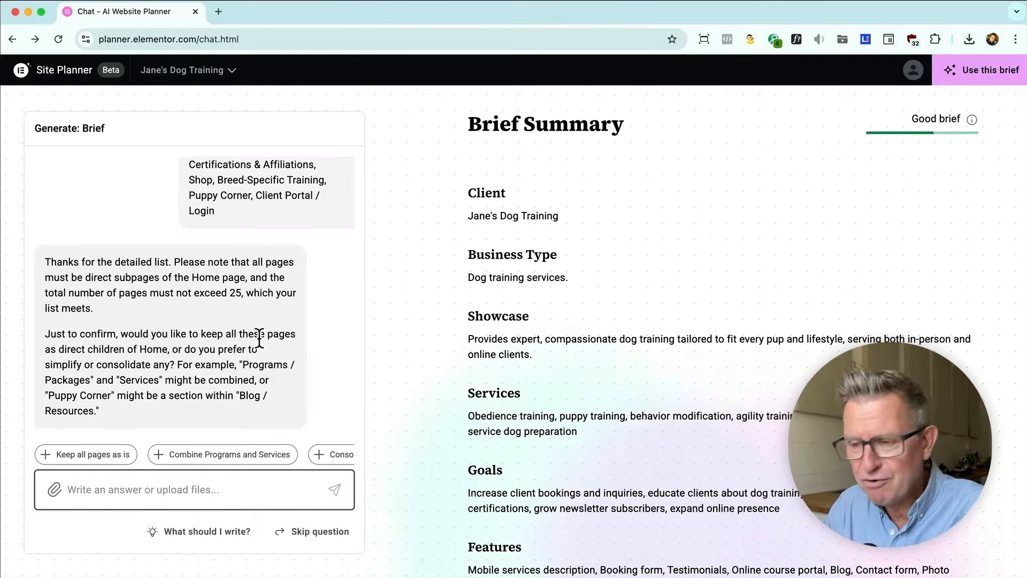
Submit the page simplifications "Combine Programs and Services" and "Consolidate Puppy Corner into Blog"
{"action": "left_click", "coordinate": [229, 456]}
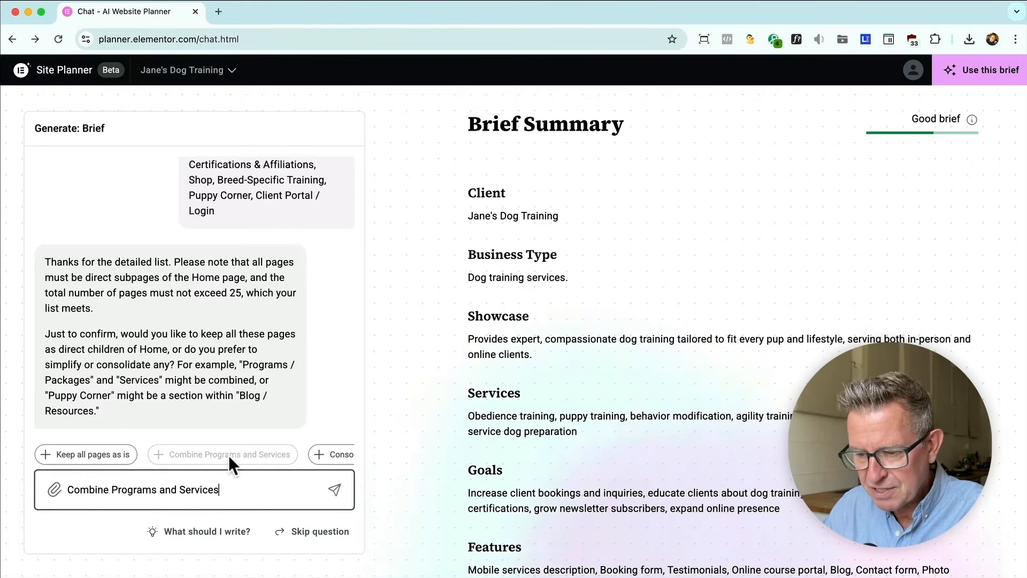
{"action": "scroll", "coordinate": [229, 454], "scroll_direction": "right", "scroll_amount": 3}
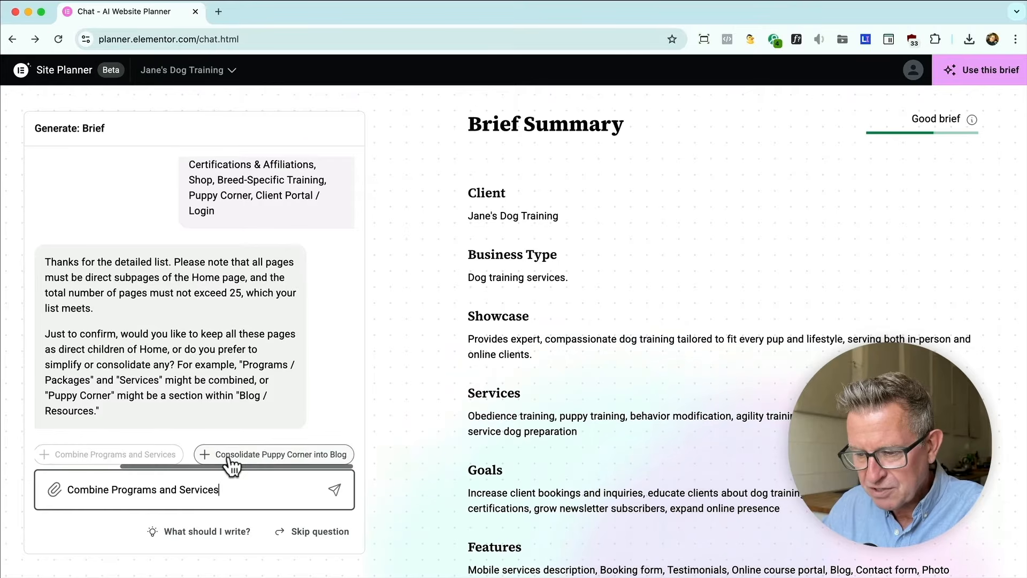
{"action": "left_click", "coordinate": [282, 452]}
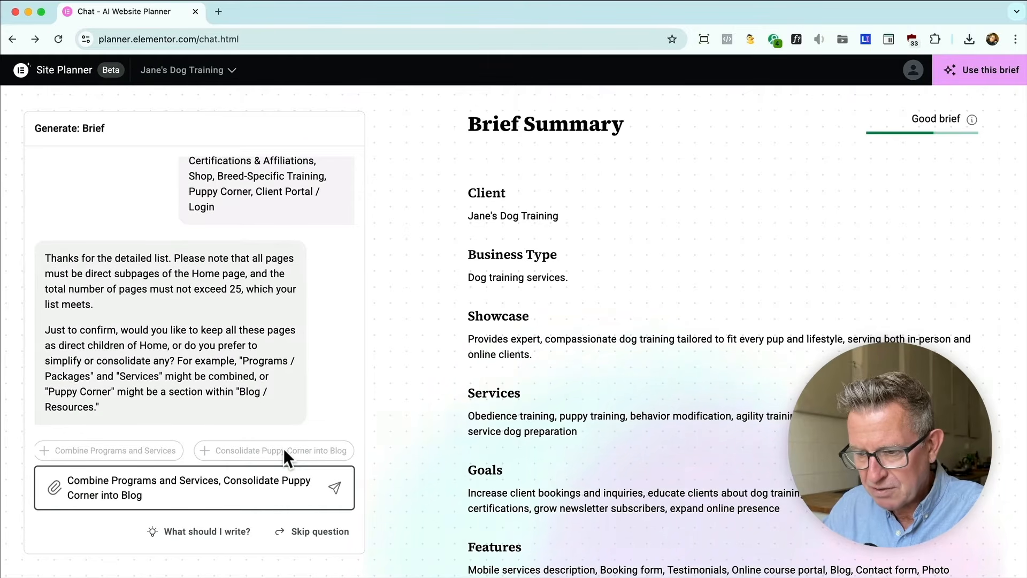
{"action": "left_click", "coordinate": [335, 488]}
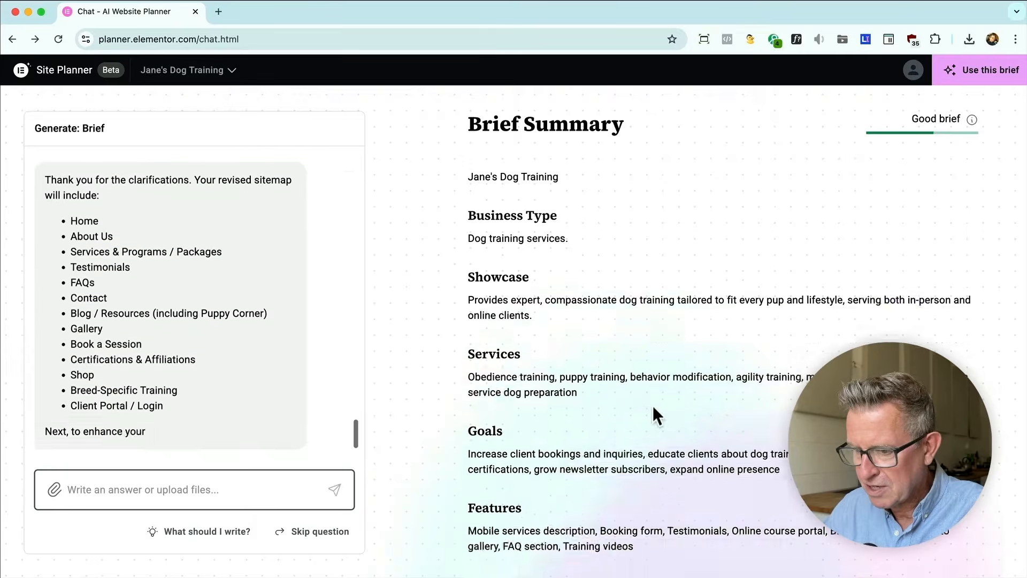
Review the revised sitemap, and set the primary audience to "Adults 25-55" and "All genders"
{"action": "scroll", "coordinate": [259, 348], "scroll_direction": "up", "scroll_amount": 5}
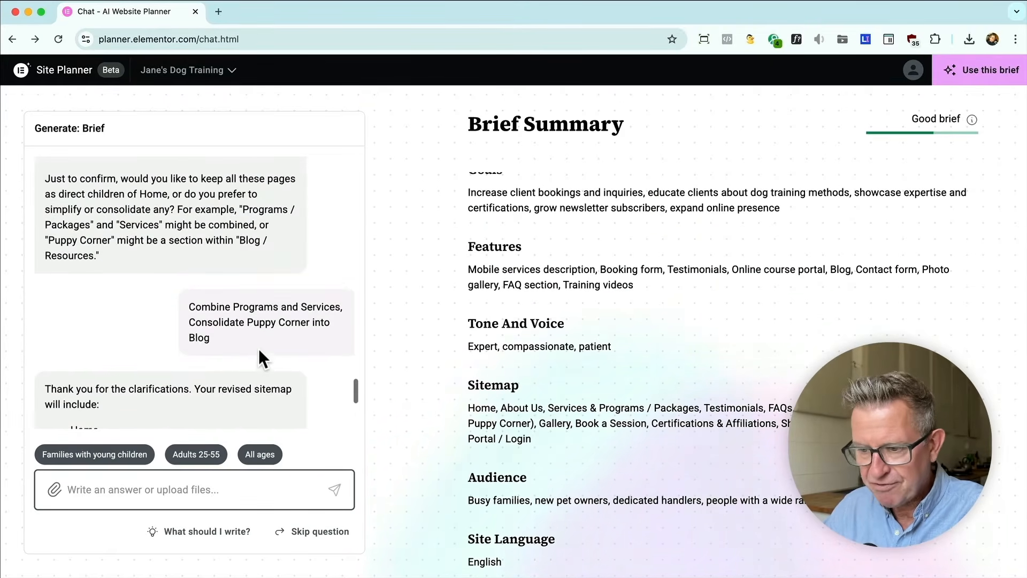
{"action": "scroll", "coordinate": [258, 348], "scroll_direction": "down", "scroll_amount": 5}
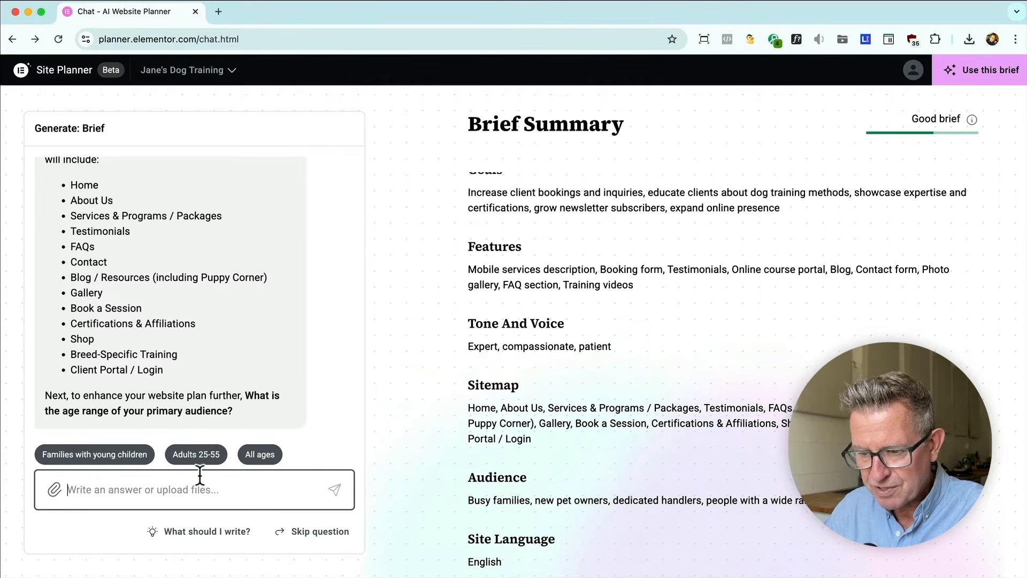
{"action": "left_click", "coordinate": [195, 451]}
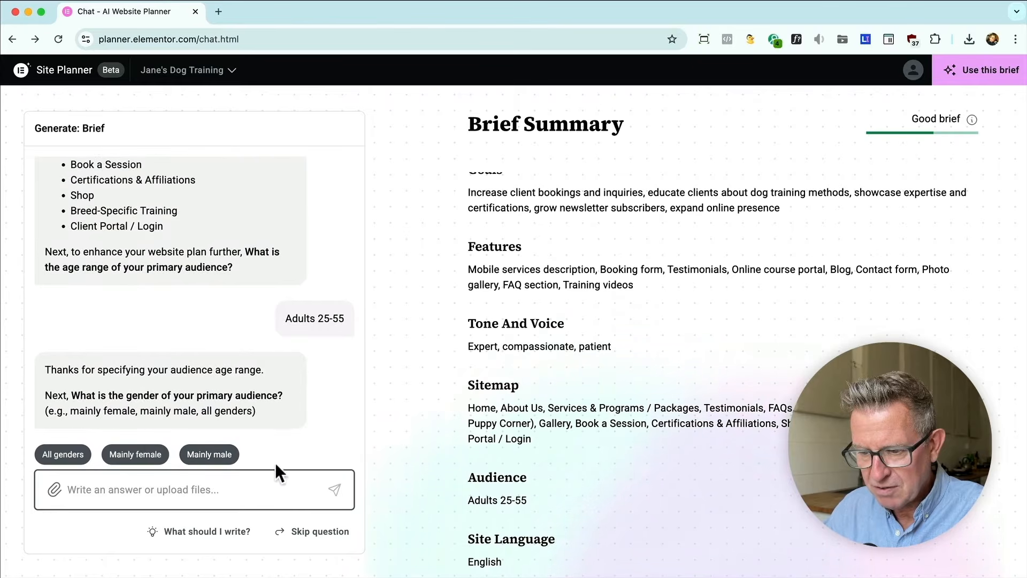
{"action": "left_click", "coordinate": [63, 455]}
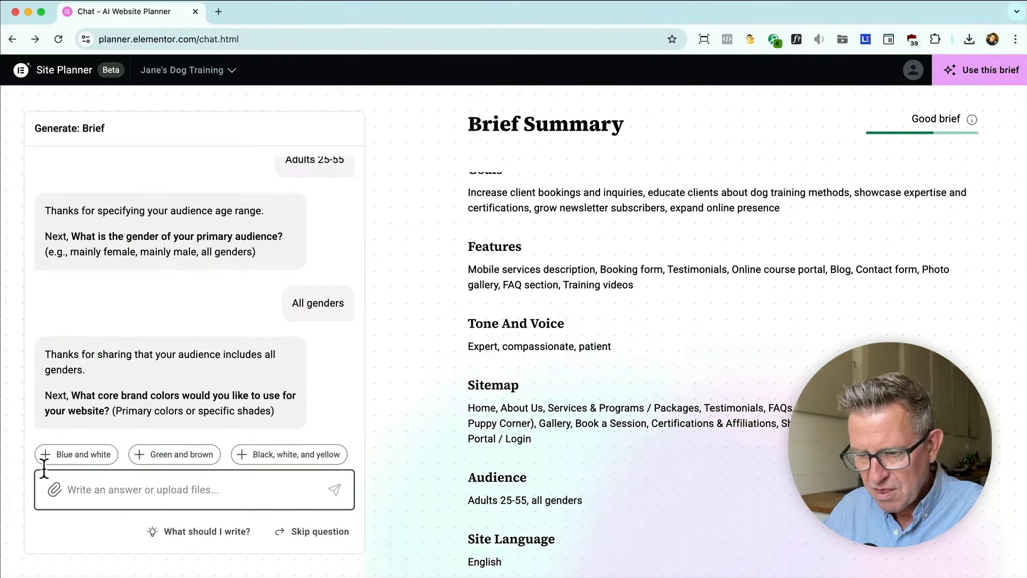
Choose "Green and brown" as the core brand colors and "Rustic and friendly" as the brand style
{"action": "left_click", "coordinate": [185, 452]}
{"action": "left_click", "coordinate": [334, 488]}
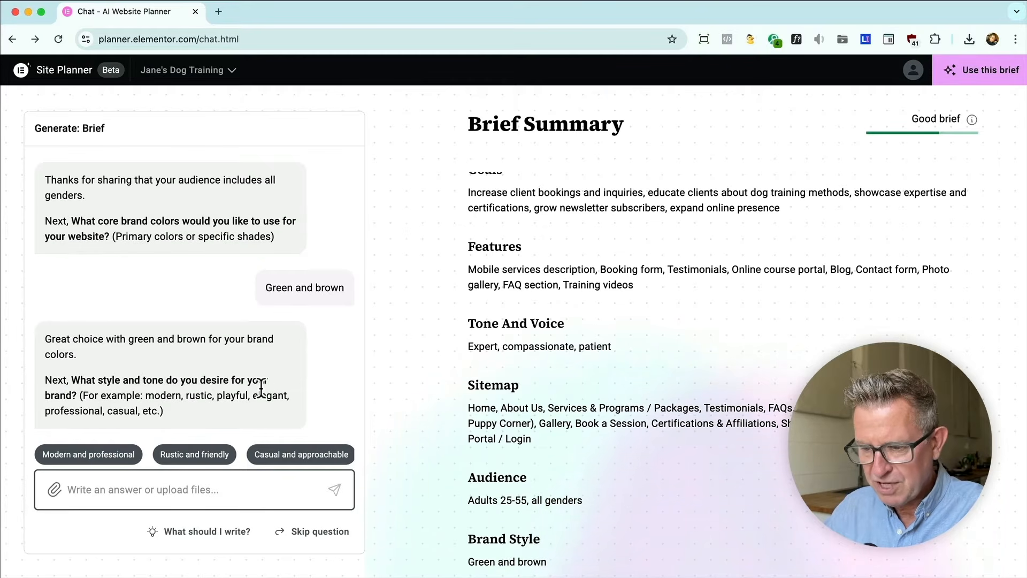
{"action": "left_click", "coordinate": [183, 454]}
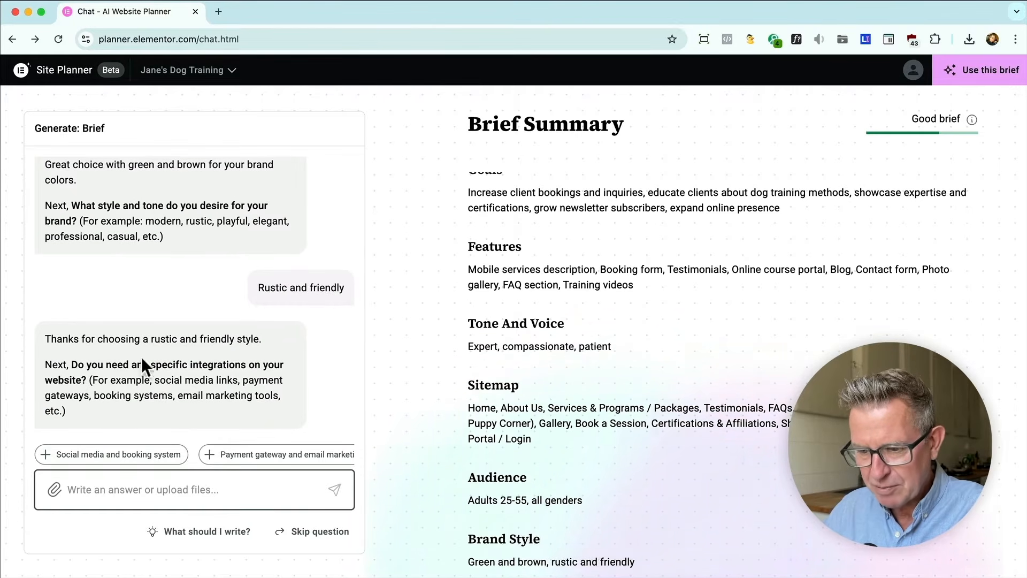
Submit the website integrations: social media and booking system, payment gateway and email marketing, and all of the above
{"action": "left_click", "coordinate": [132, 460]}
{"action": "scroll", "coordinate": [260, 455], "scroll_direction": "right", "scroll_amount": 3}
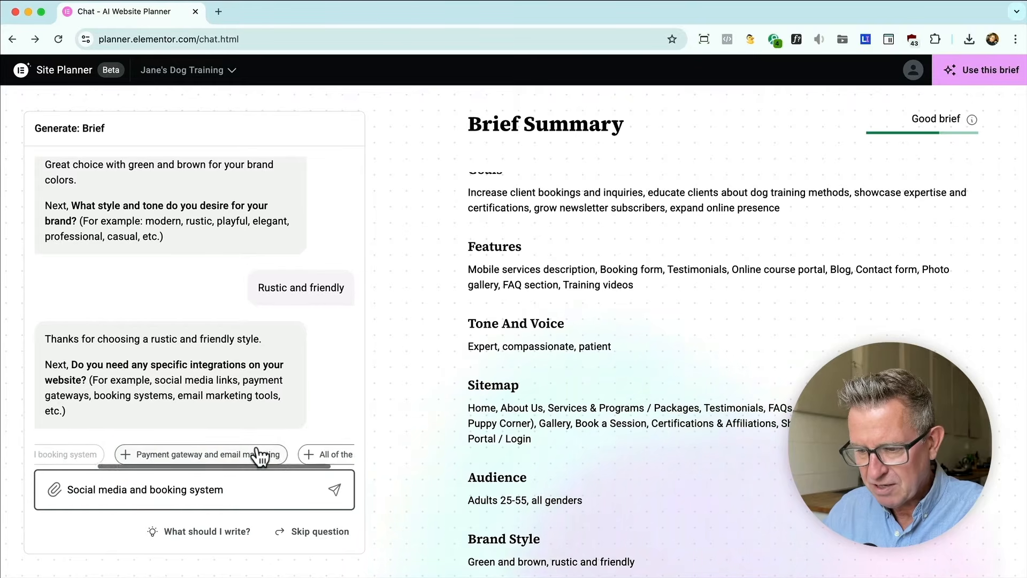
{"action": "left_click", "coordinate": [234, 454]}
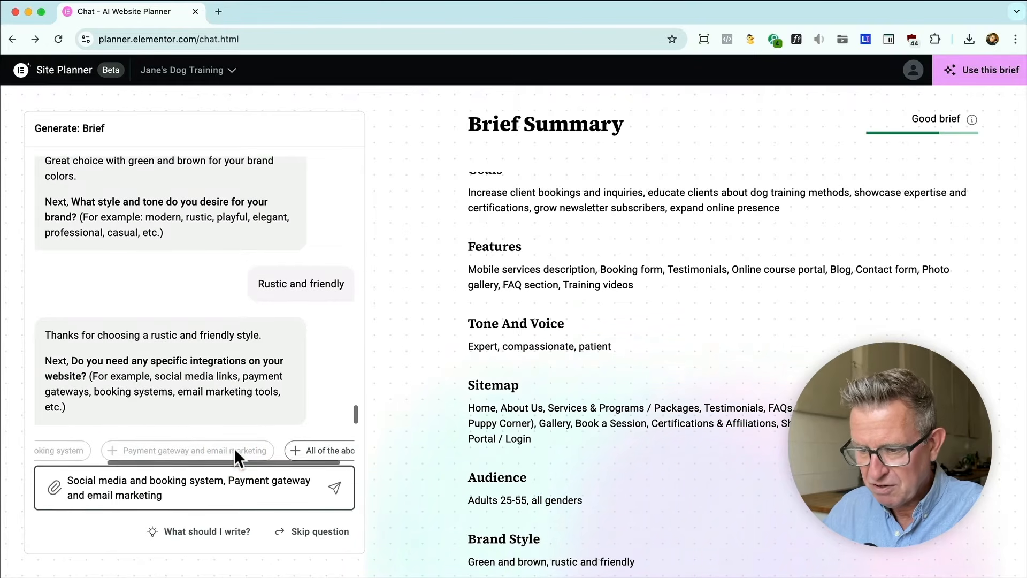
{"action": "left_click", "coordinate": [311, 451]}
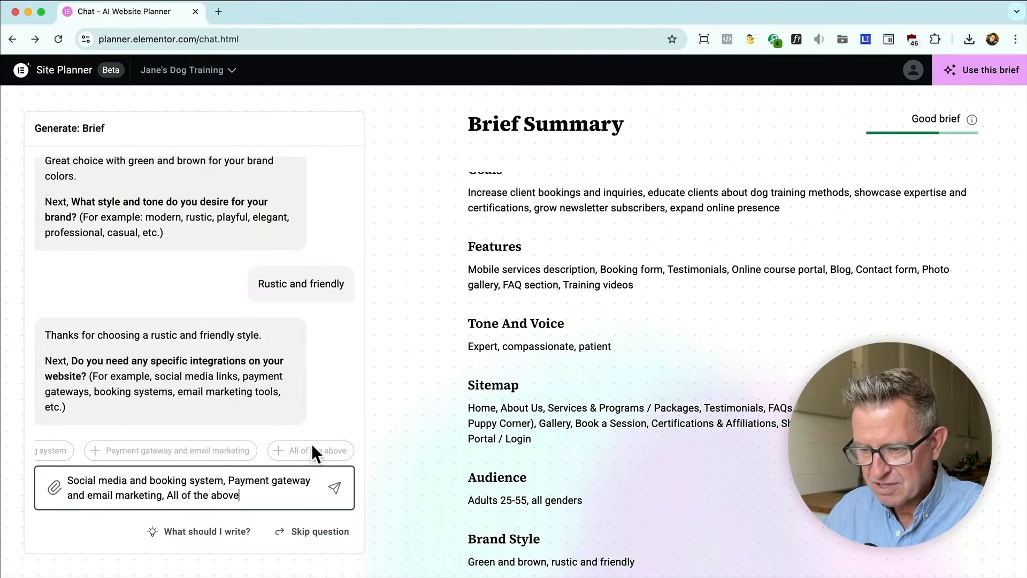
{"action": "left_click", "coordinate": [334, 488]}
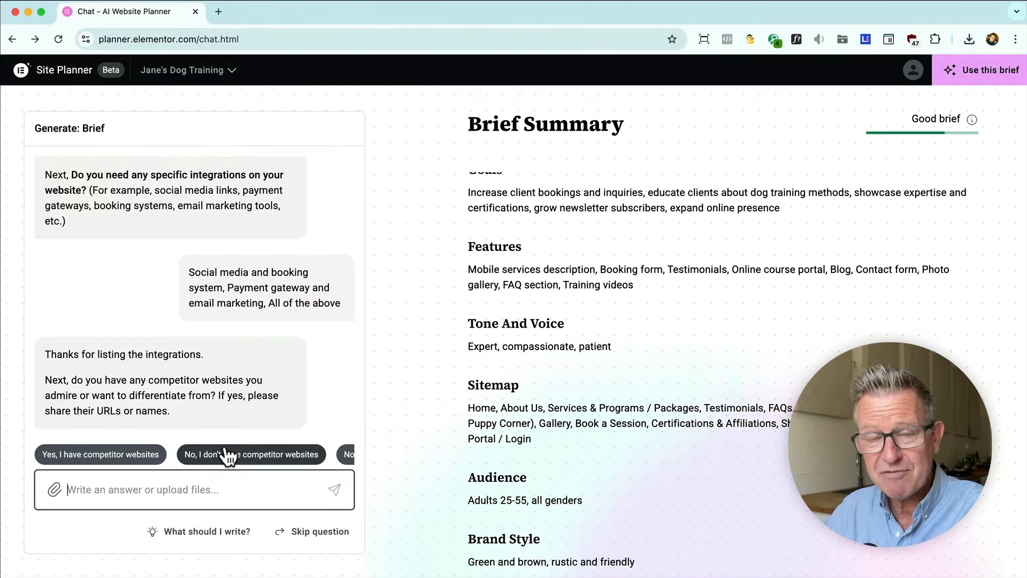
Ask for guidance on the competitor question, and answer "No, I don't have competitor websites"
{"action": "scroll", "coordinate": [225, 454], "scroll_direction": "right", "scroll_amount": 2}
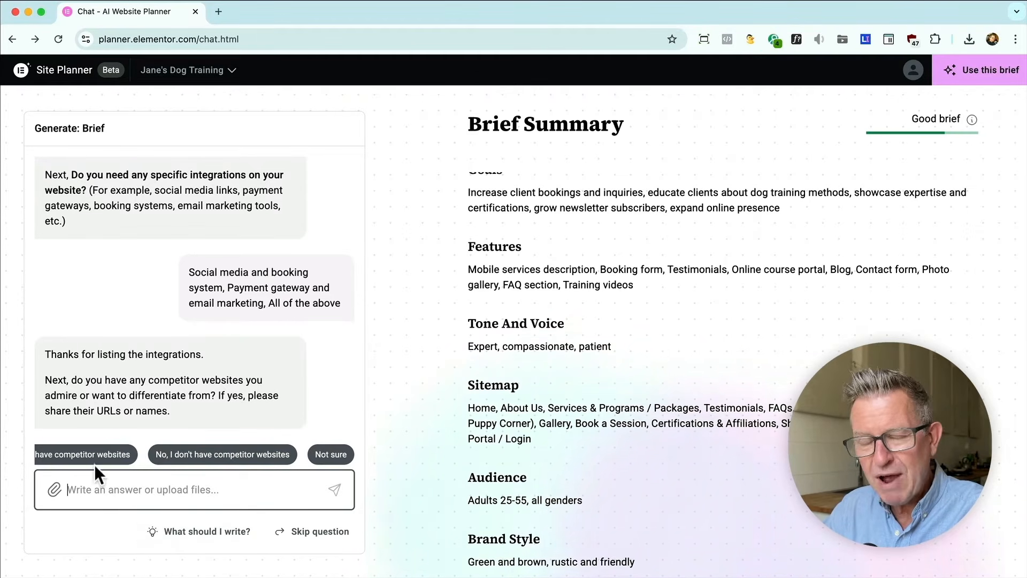
{"action": "left_click", "coordinate": [176, 530]}
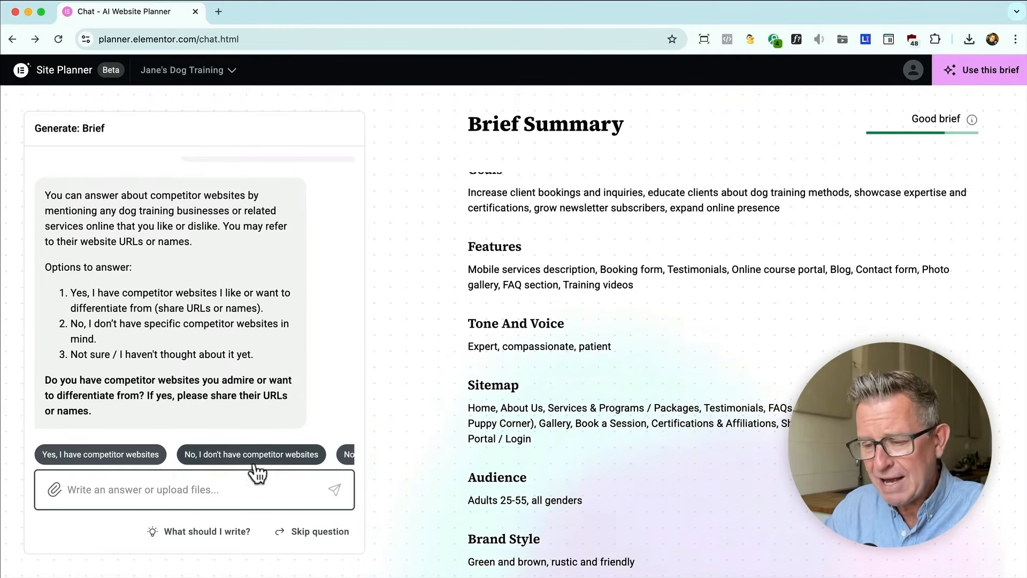
{"action": "left_click", "coordinate": [246, 452]}
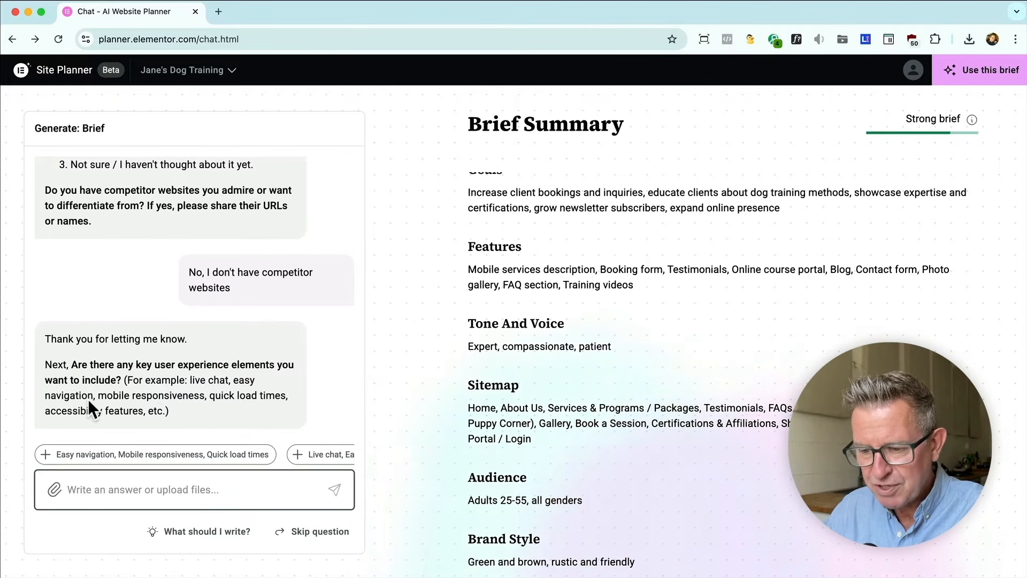
Submit the key user experience elements: easy navigation, mobile responsiveness, quick load times and accessibility features
{"action": "left_click", "coordinate": [139, 454]}
{"action": "scroll", "coordinate": [139, 449], "scroll_direction": "right", "scroll_amount": 3}
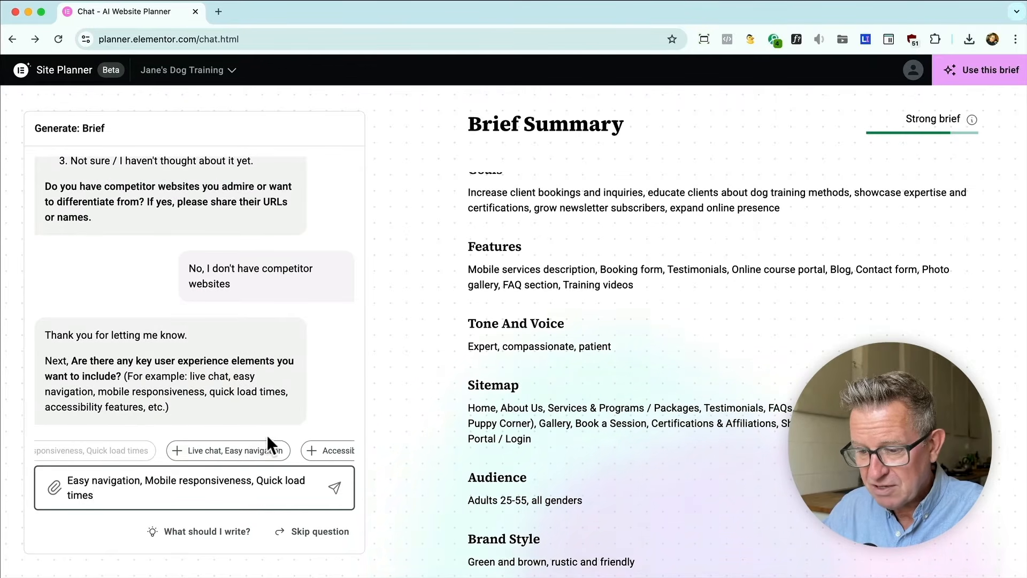
{"action": "scroll", "coordinate": [240, 459], "scroll_direction": "right", "scroll_amount": 3}
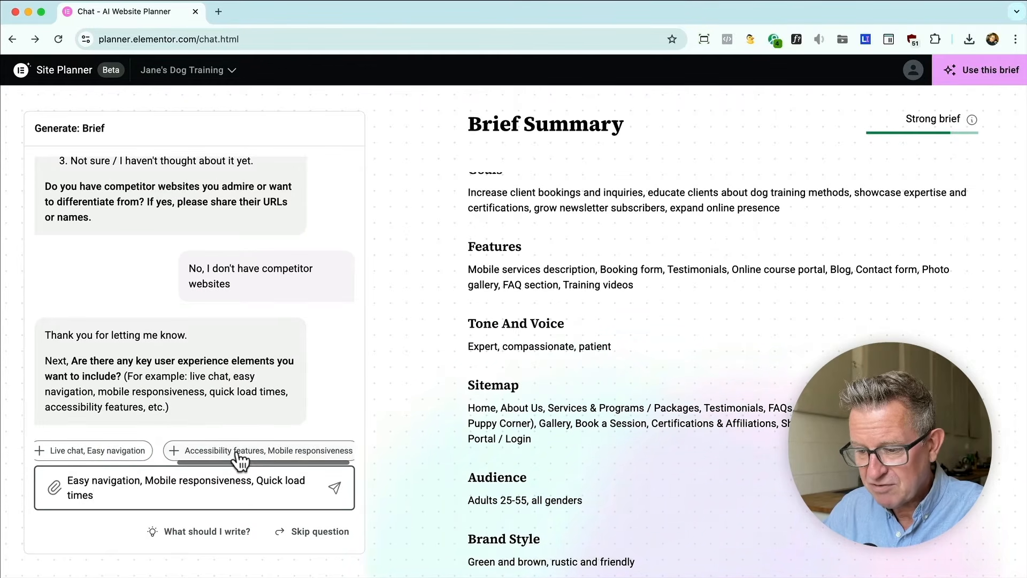
{"action": "left_click", "coordinate": [277, 451]}
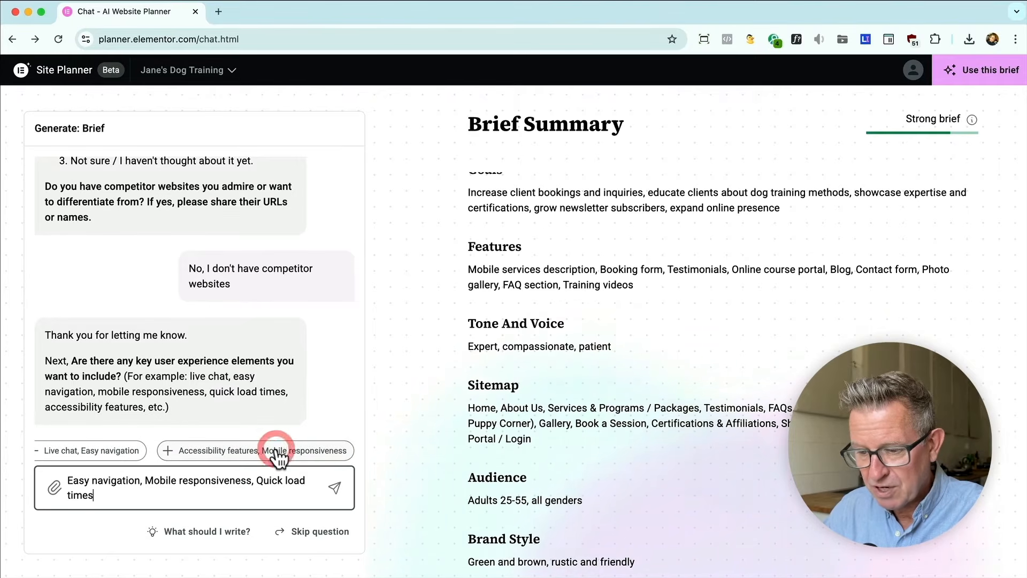
{"action": "left_click", "coordinate": [336, 487]}
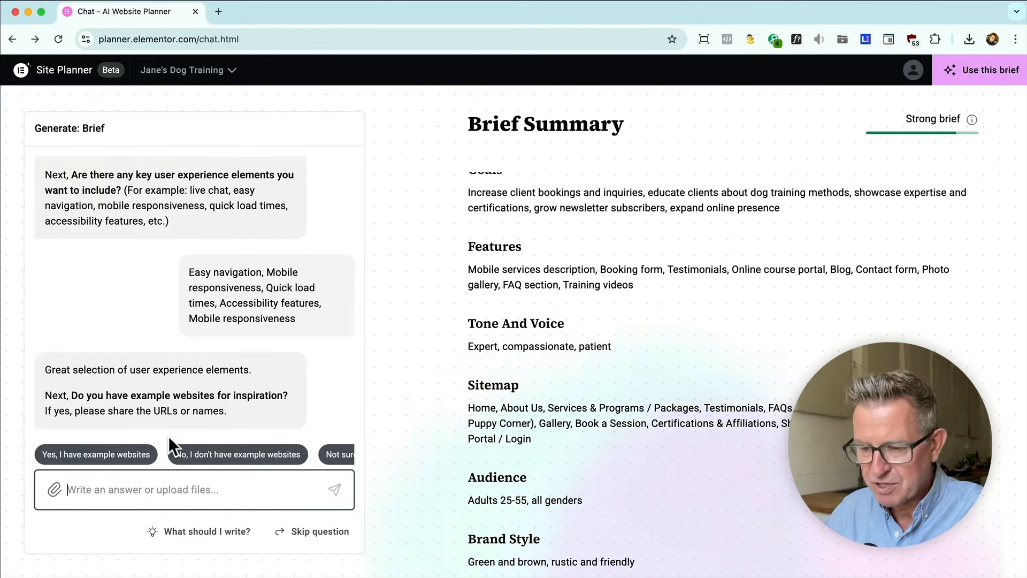
Answer that there are no example websites for inspiration and that a hosting provider is already in place
{"action": "left_click", "coordinate": [238, 456]}
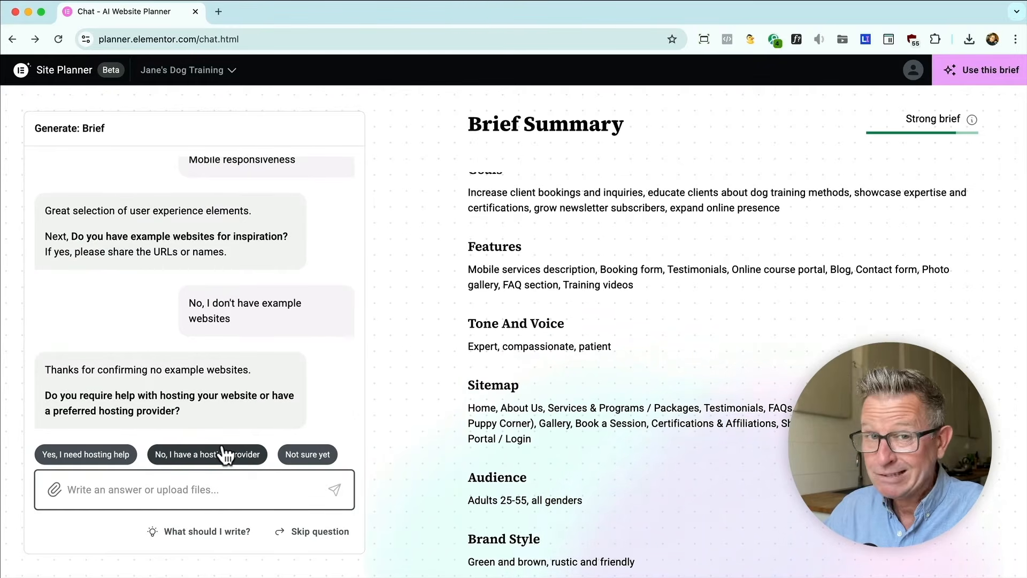
{"action": "left_click", "coordinate": [228, 456]}
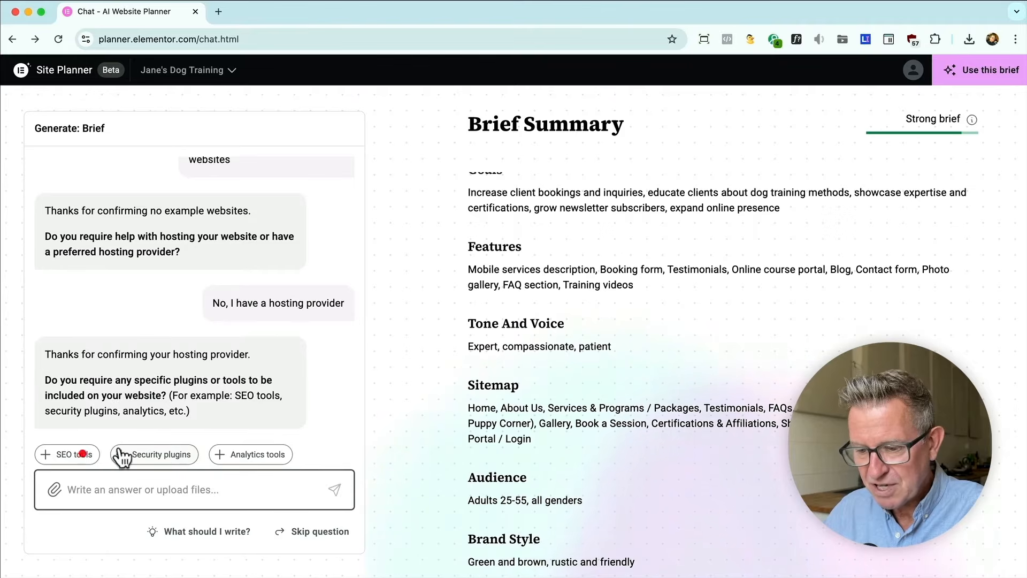
Submit SEO tools, security plugins and analytics tools as the plugins and tools required on the website
{"action": "left_click", "coordinate": [82, 458]}
{"action": "left_click", "coordinate": [144, 457]}
{"action": "left_click", "coordinate": [239, 453]}
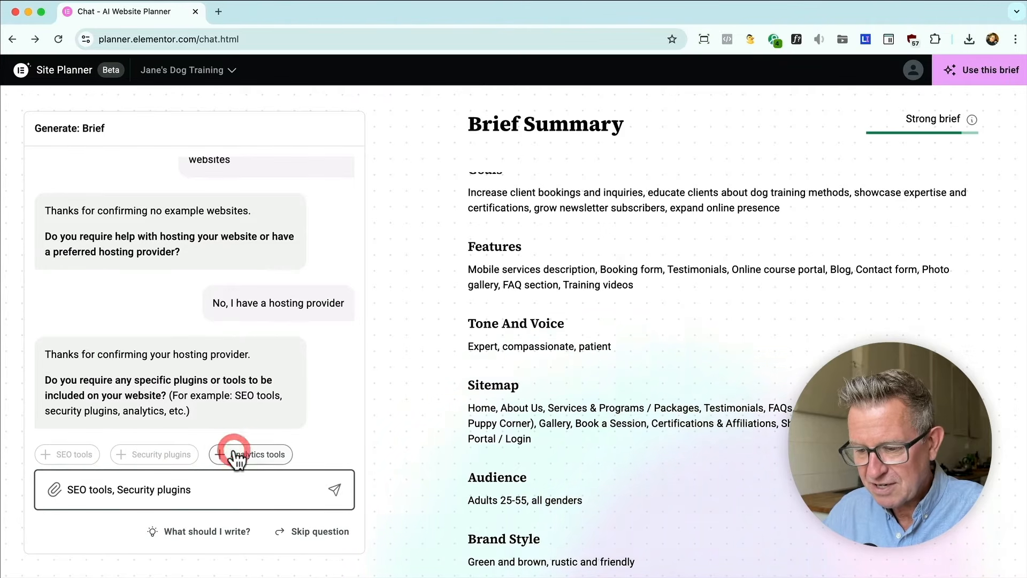
{"action": "left_click", "coordinate": [334, 489]}
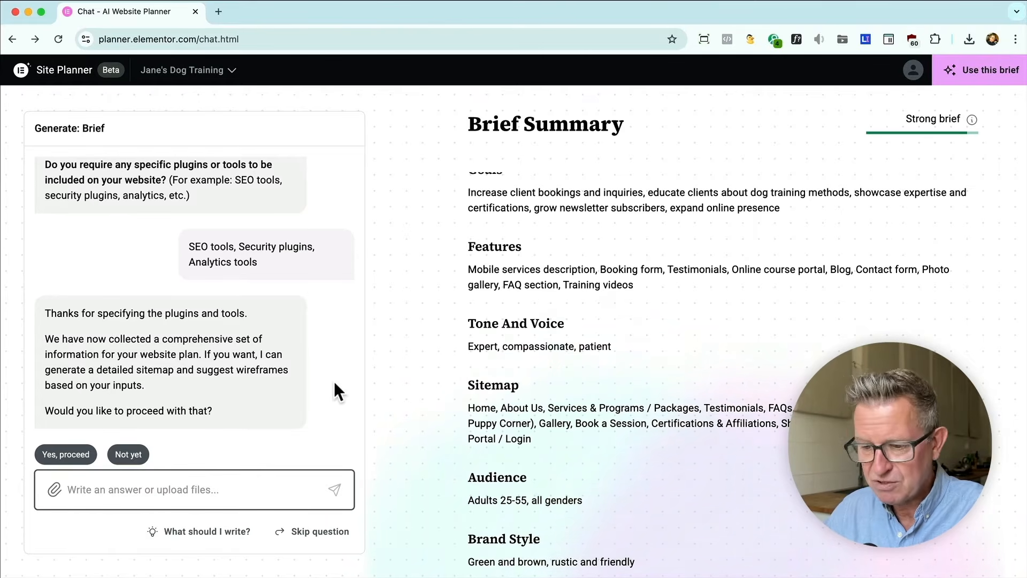
Agree to proceed with the detailed sitemap and request the wireframe outlines
{"action": "left_click", "coordinate": [73, 454]}
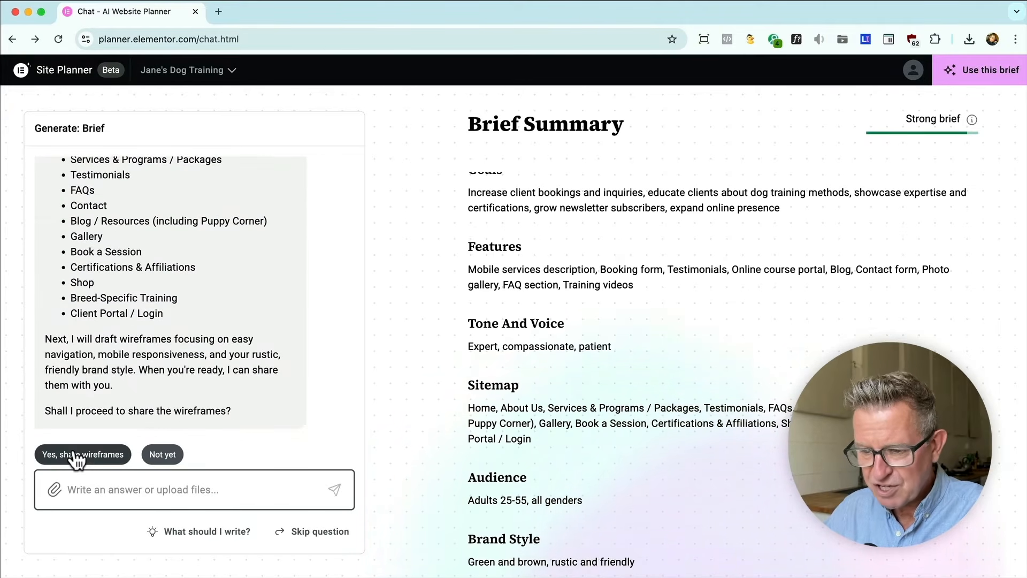
{"action": "left_click", "coordinate": [77, 454]}
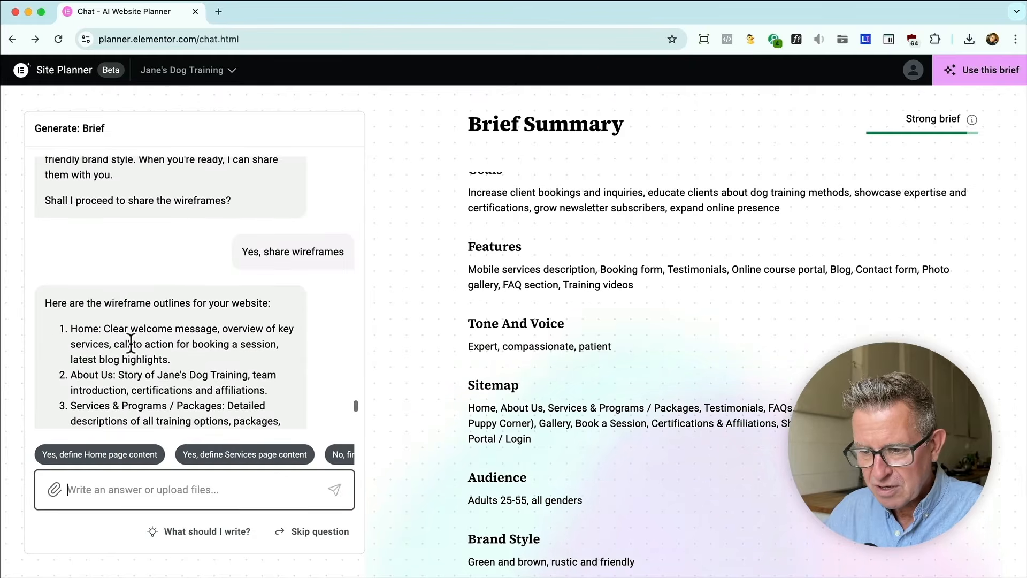
Review the wireframe outlines, ask for the Home page content to be defined, and accept the suggested section structure
{"action": "scroll", "coordinate": [131, 342], "scroll_direction": "down", "scroll_amount": 5}
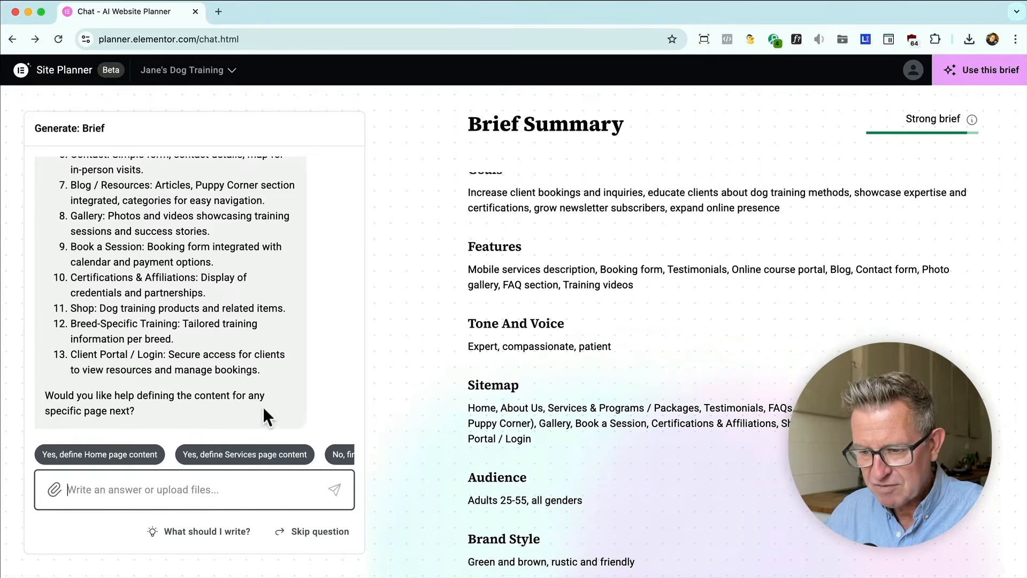
{"action": "scroll", "coordinate": [257, 459], "scroll_direction": "right", "scroll_amount": 3}
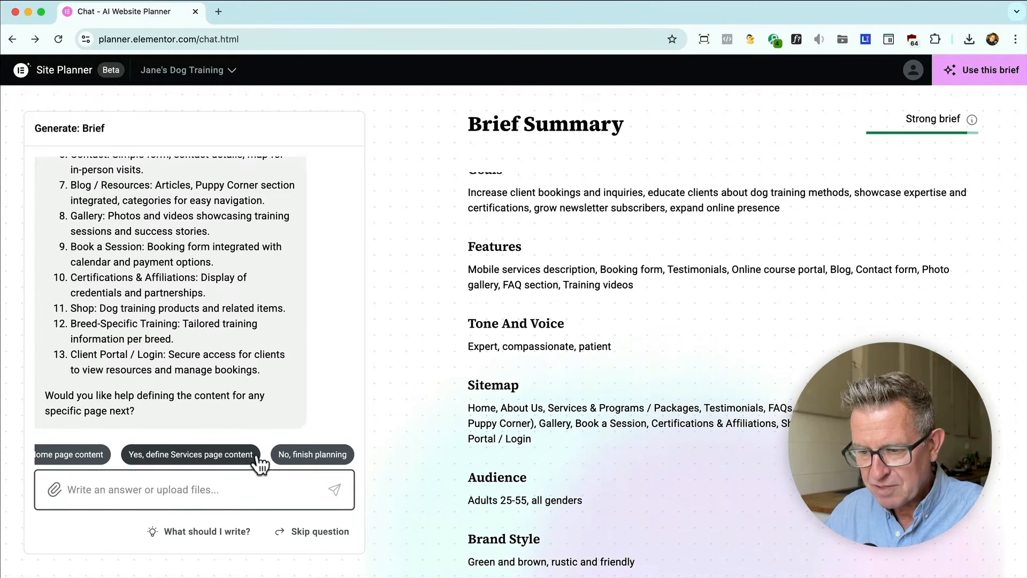
{"action": "scroll", "coordinate": [141, 456], "scroll_direction": "left", "scroll_amount": 3}
{"action": "left_click", "coordinate": [140, 454]}
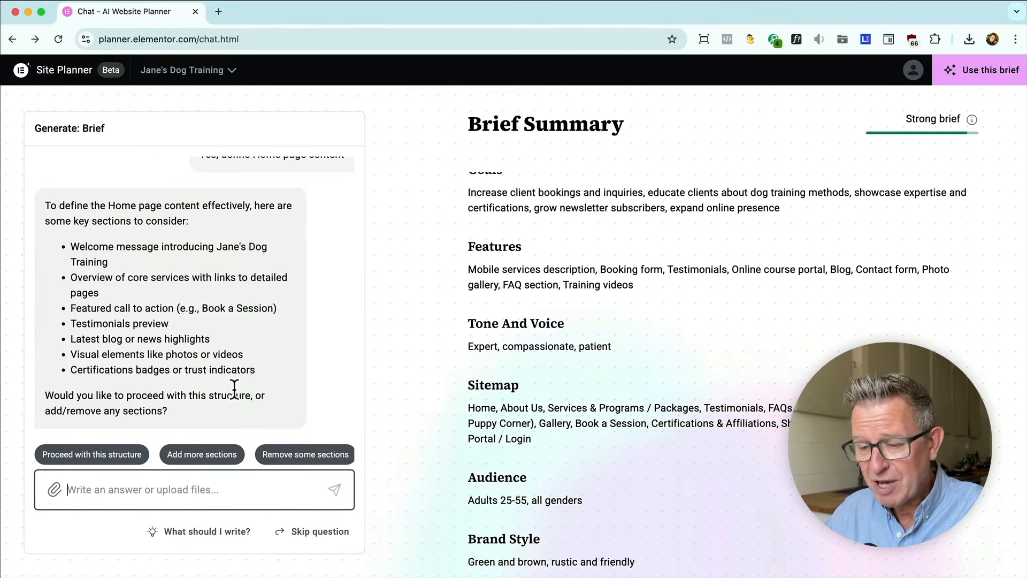
{"action": "left_click", "coordinate": [92, 452]}
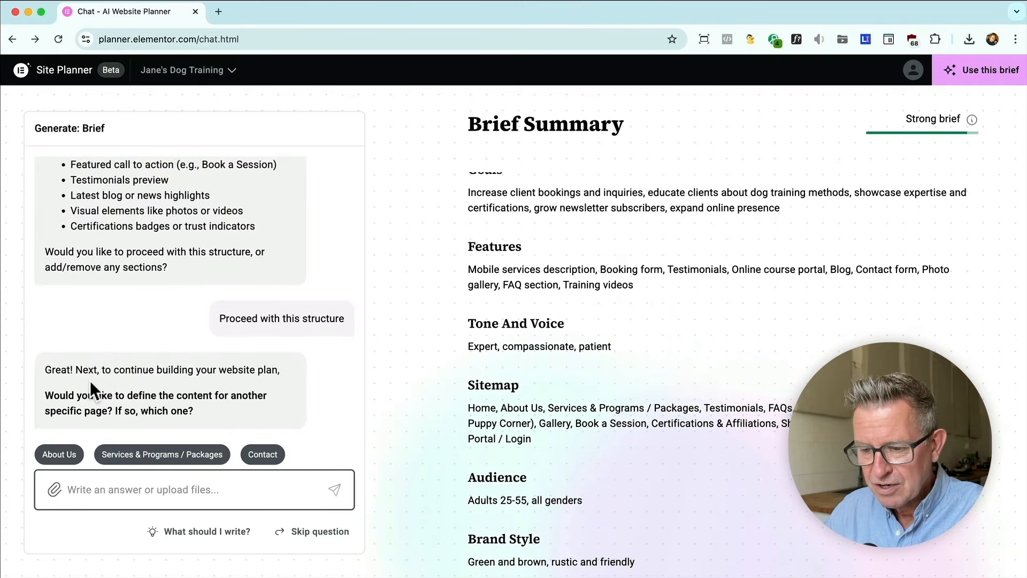
Decline defining content for another page by replying "not for now thanks!"
{"action": "left_click", "coordinate": [89, 495]}
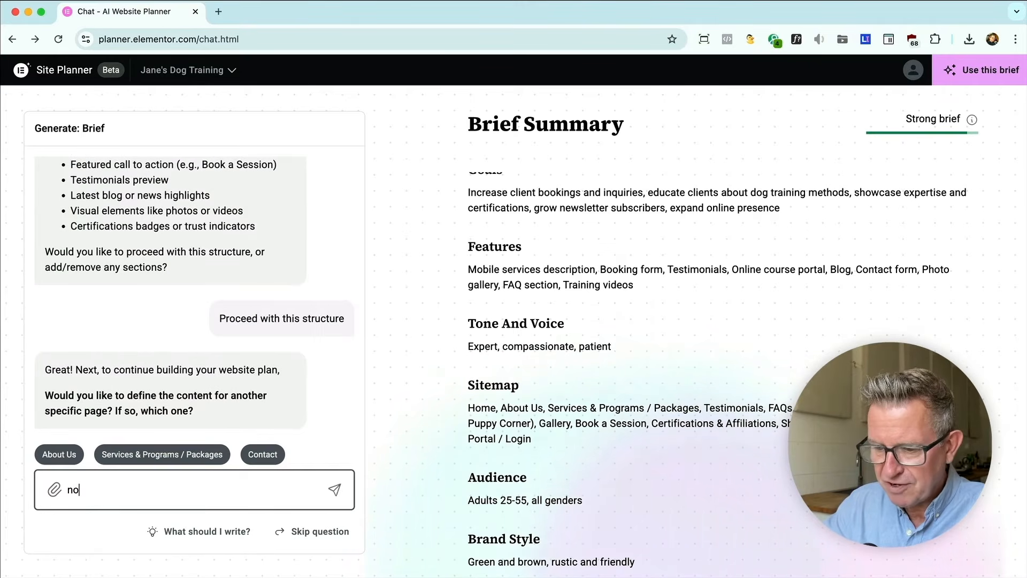
{"action": "type", "text": "not for no"}
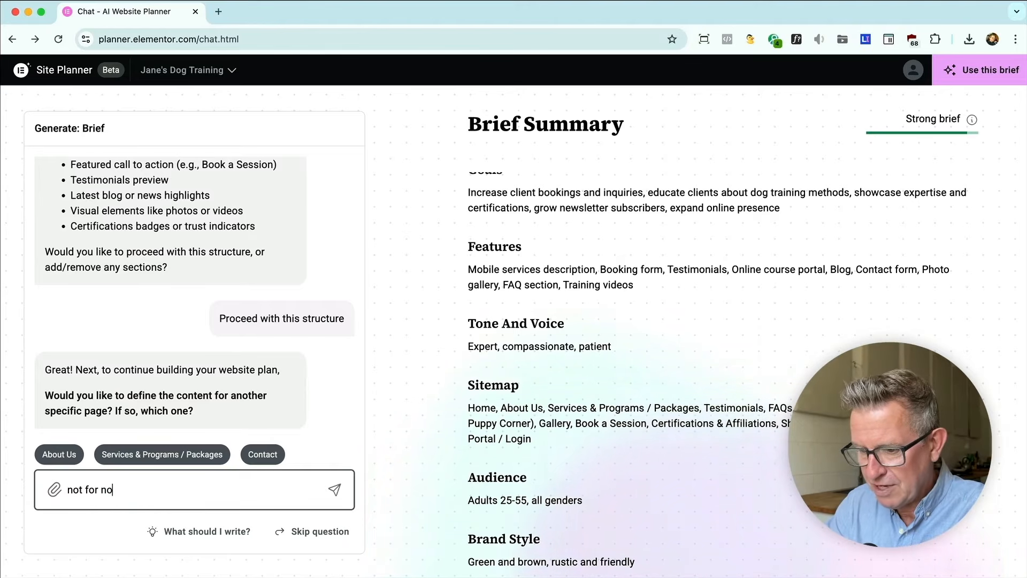
{"action": "type", "text": "w thanks!"}
{"action": "key", "text": "Return"}
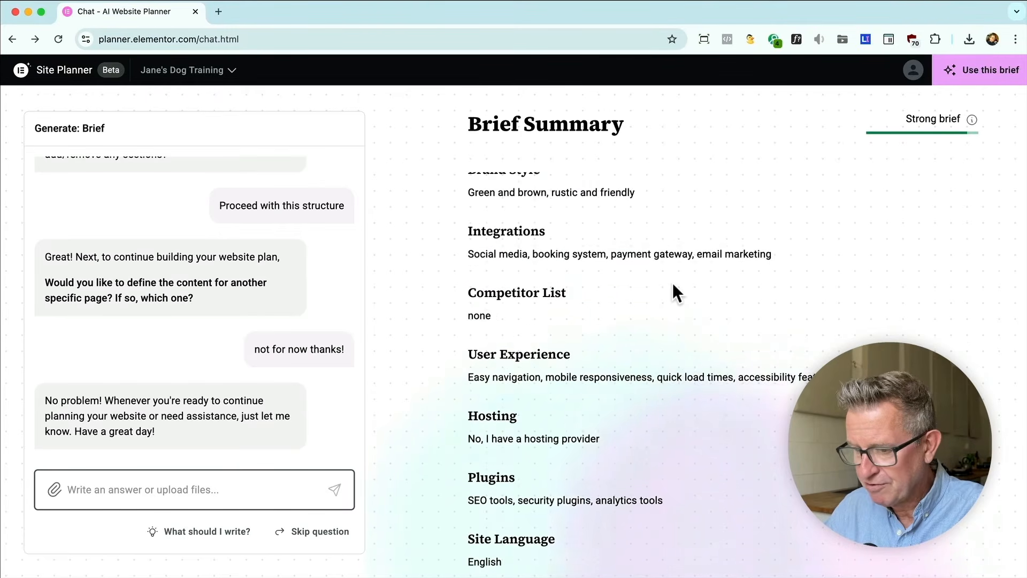
Use the finished brief to generate the sitemap for Jane's Dog Training
{"action": "left_click", "coordinate": [1008, 68]}
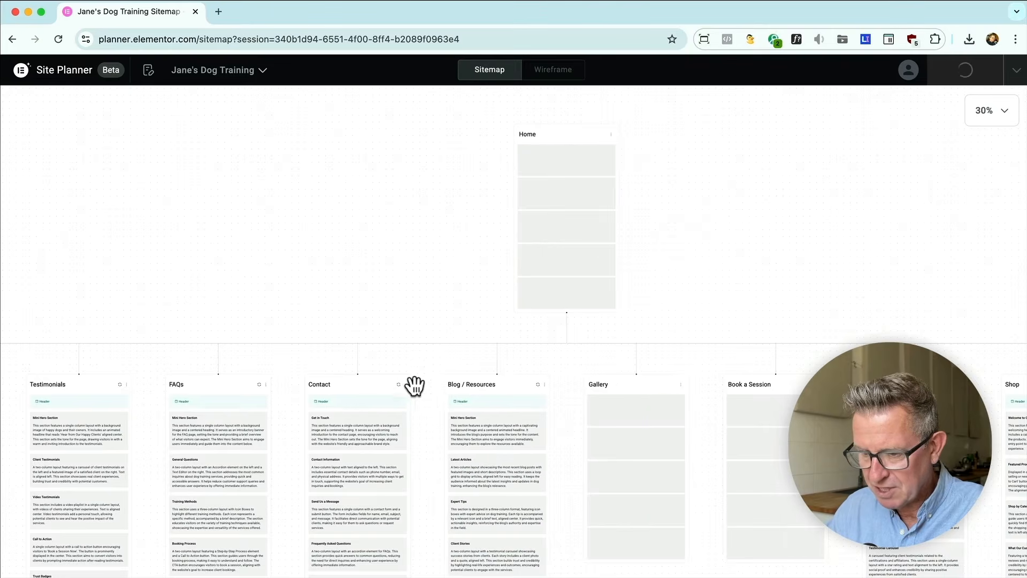
{"action": "left_click", "coordinate": [1000, 115]}
{"action": "left_click", "coordinate": [989, 183]}
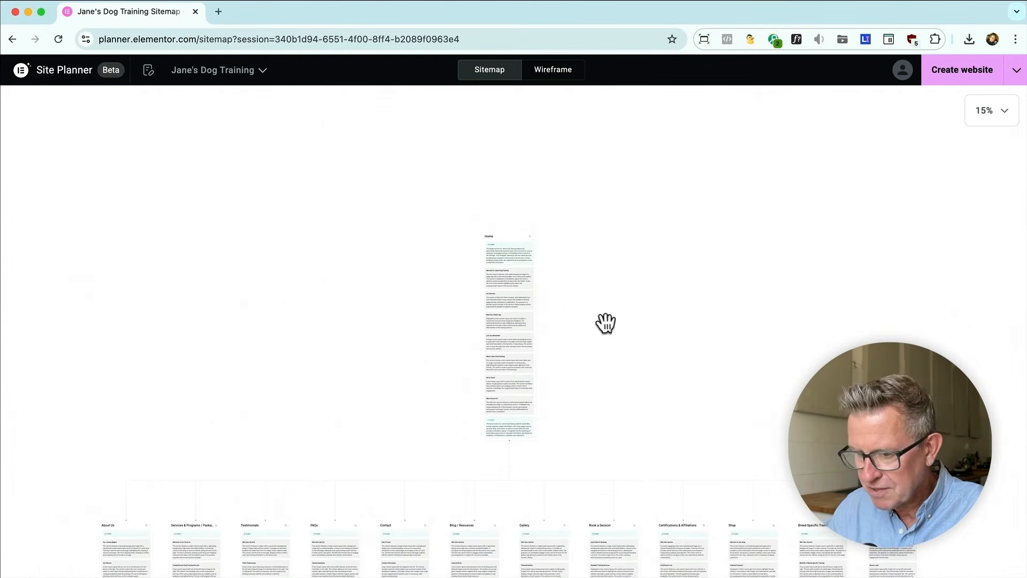
Examine the overall page structure of the sitemap and the section descriptions of the About Us page
{"action": "scroll", "coordinate": [605, 321], "scroll_direction": "down", "scroll_amount": 5}
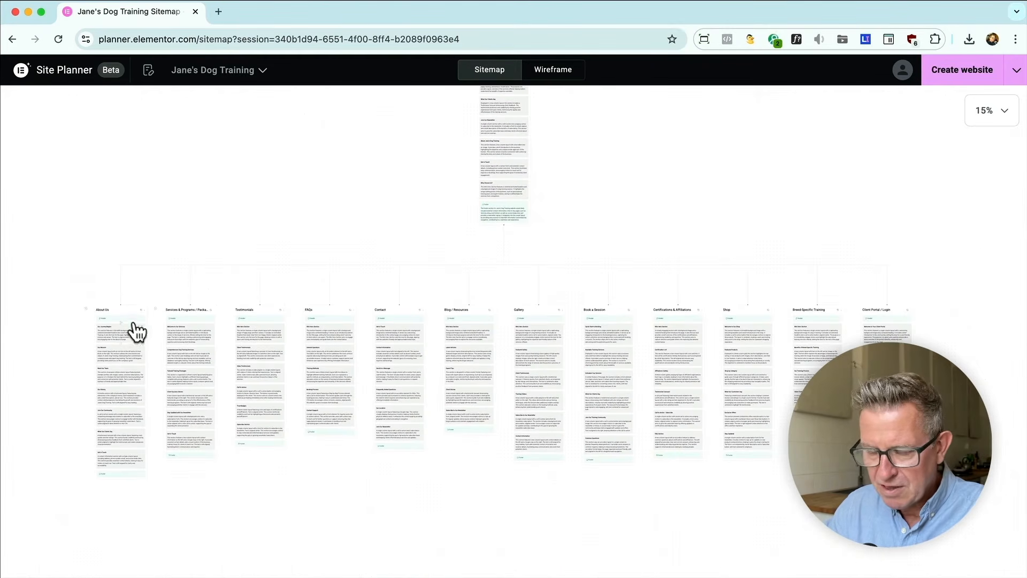
{"action": "scroll", "coordinate": [149, 283], "scroll_direction": "up", "scroll_amount": 5}
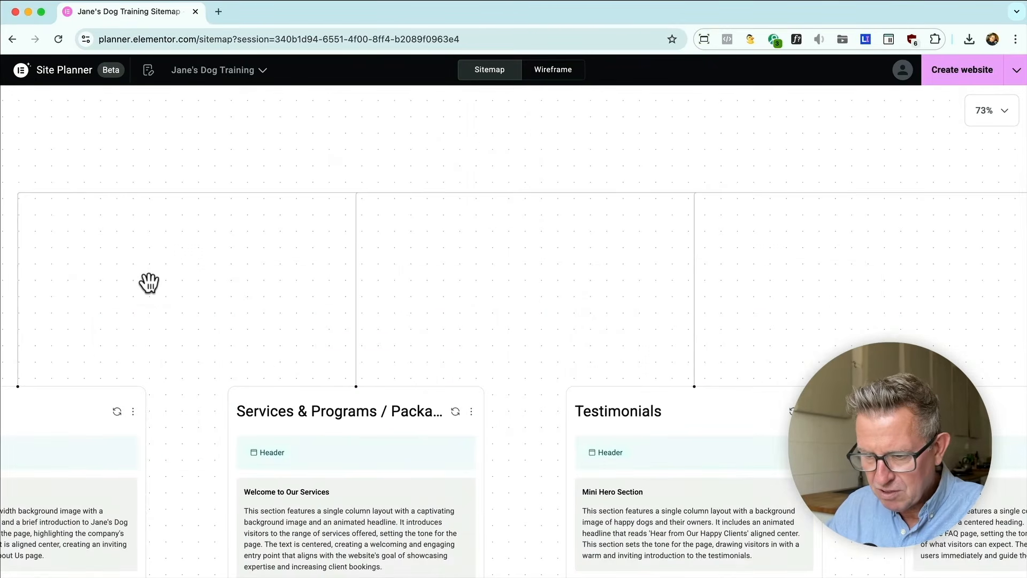
{"action": "scroll", "coordinate": [150, 284], "scroll_direction": "left", "scroll_amount": 5}
{"action": "scroll", "coordinate": [149, 284], "scroll_direction": "down", "scroll_amount": 3}
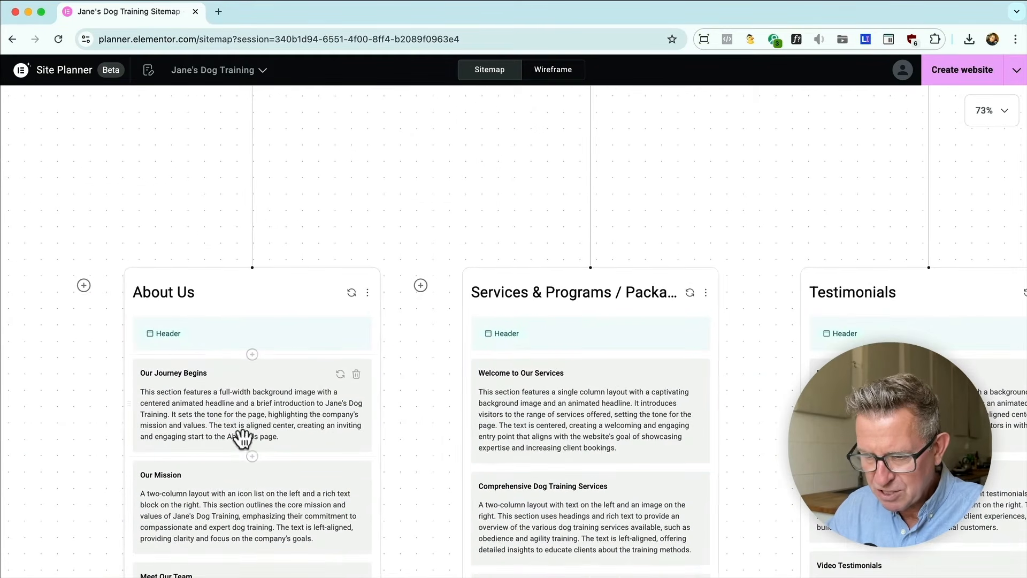
{"action": "scroll", "coordinate": [263, 438], "scroll_direction": "down", "scroll_amount": 4}
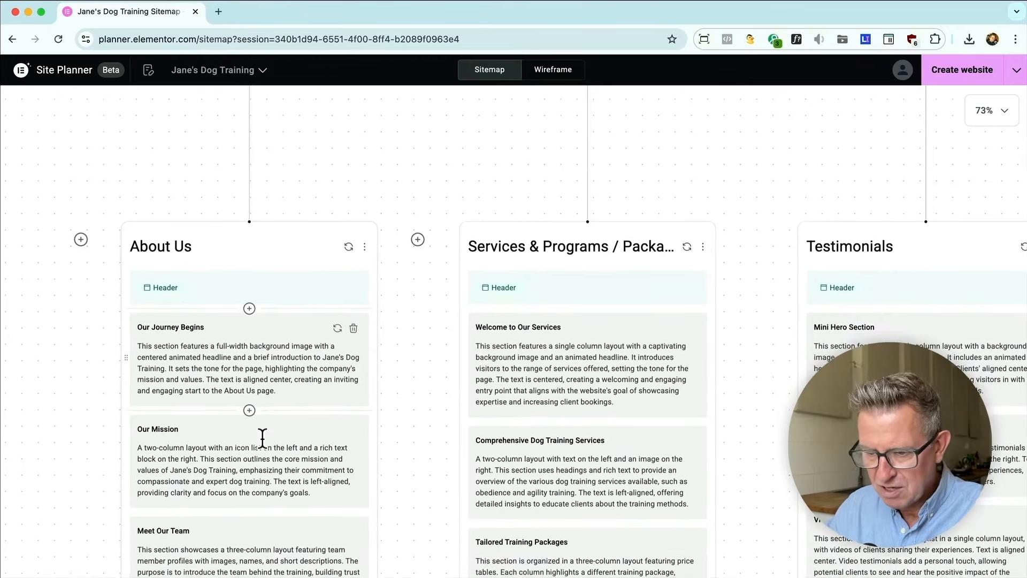
{"action": "scroll", "coordinate": [262, 437], "scroll_direction": "down", "scroll_amount": 1}
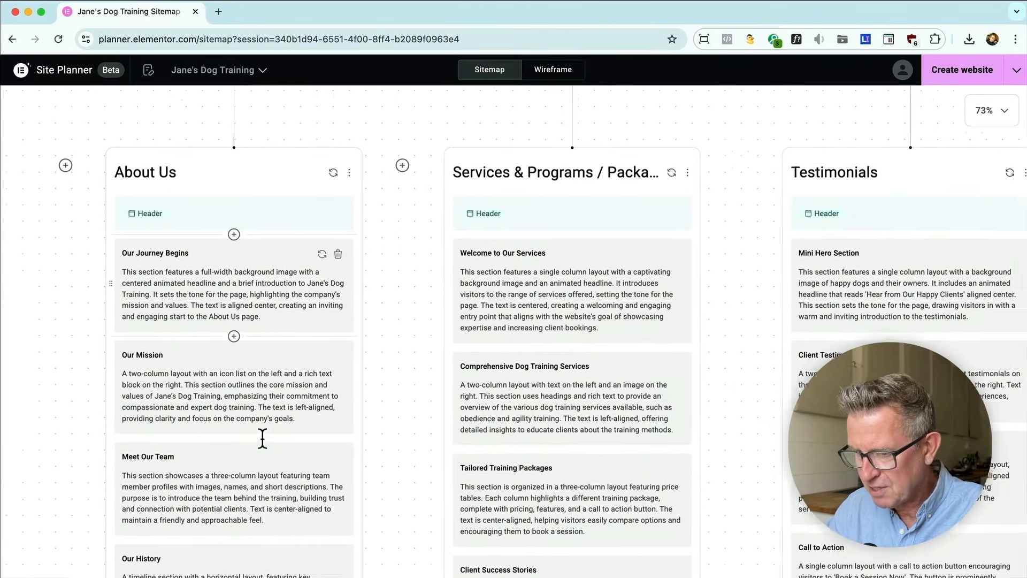
{"action": "scroll", "coordinate": [262, 438], "scroll_direction": "right", "scroll_amount": 3}
Read through the Home page's section descriptions in the sitemap, from the header to the footer
{"action": "scroll", "coordinate": [262, 437], "scroll_direction": "up", "scroll_amount": 8}
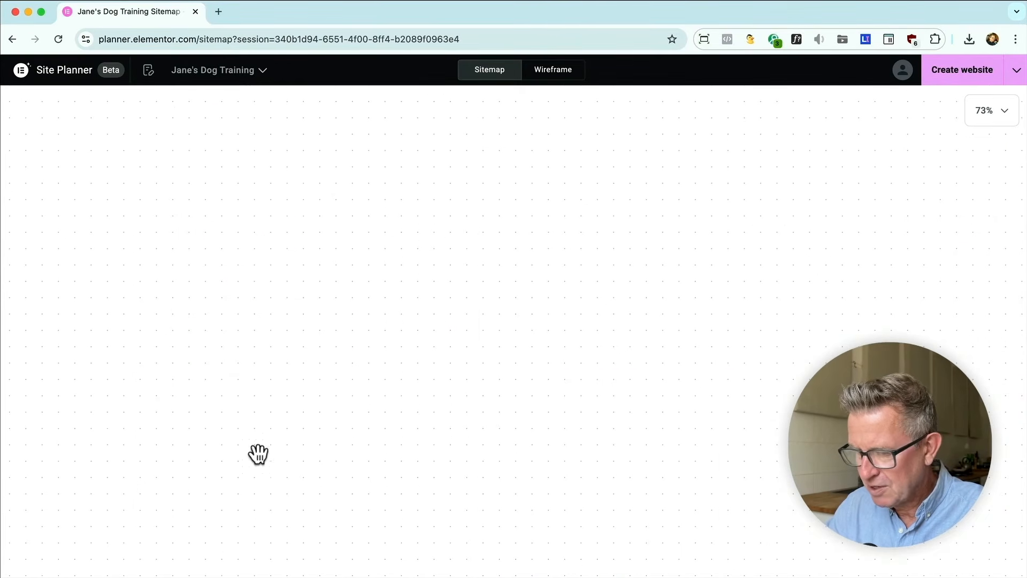
{"action": "scroll", "coordinate": [259, 452], "scroll_direction": "down", "scroll_amount": 5}
{"action": "left_click", "coordinate": [725, 362]}
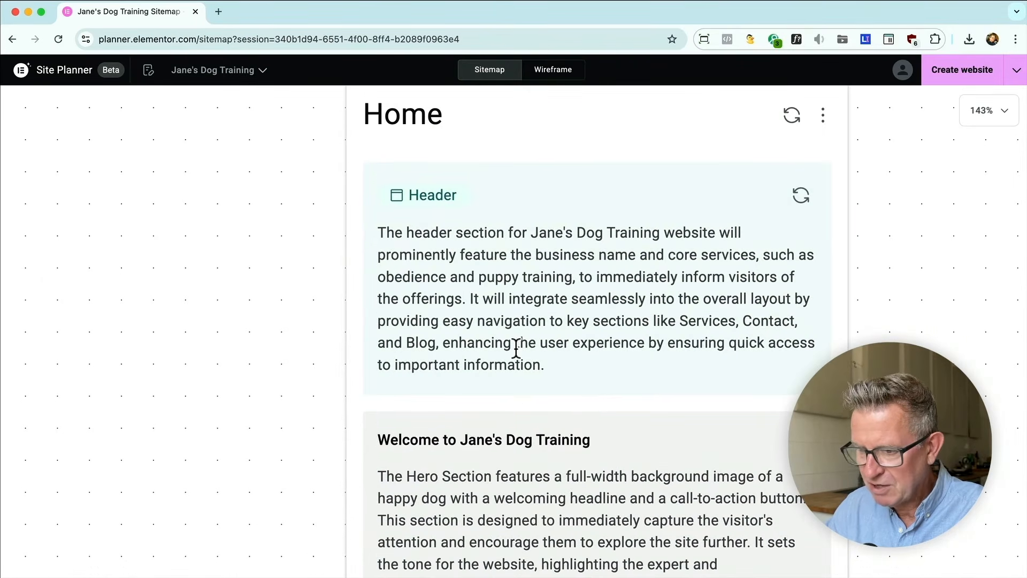
{"action": "scroll", "coordinate": [515, 349], "scroll_direction": "down", "scroll_amount": 5}
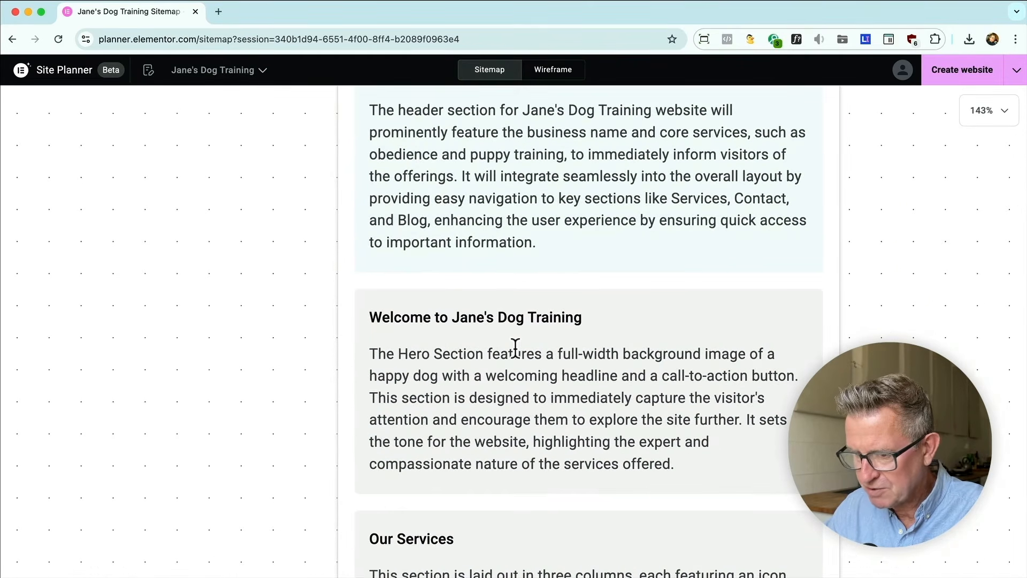
{"action": "scroll", "coordinate": [571, 356], "scroll_direction": "down", "scroll_amount": 8}
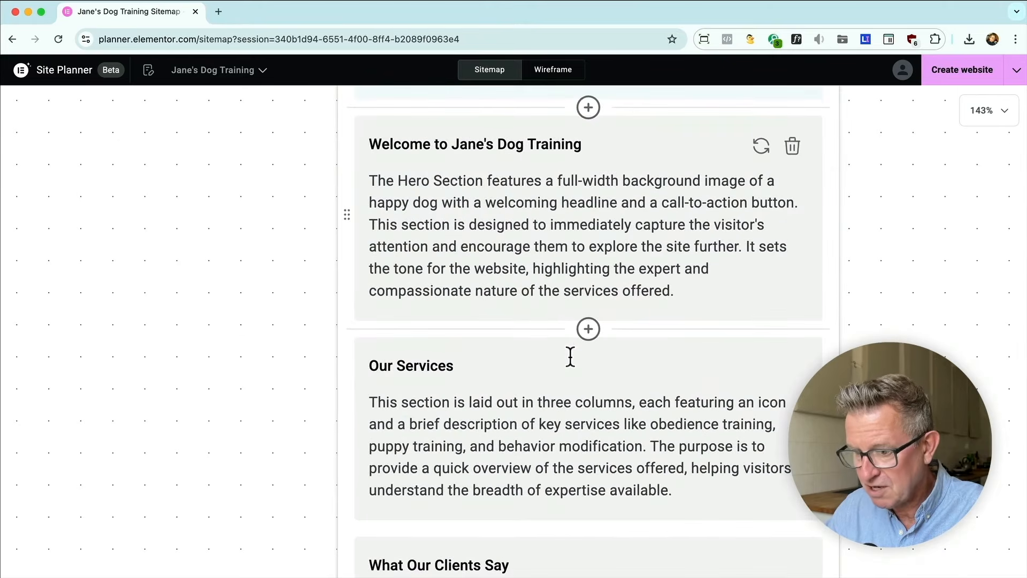
{"action": "scroll", "coordinate": [570, 356], "scroll_direction": "down", "scroll_amount": 9}
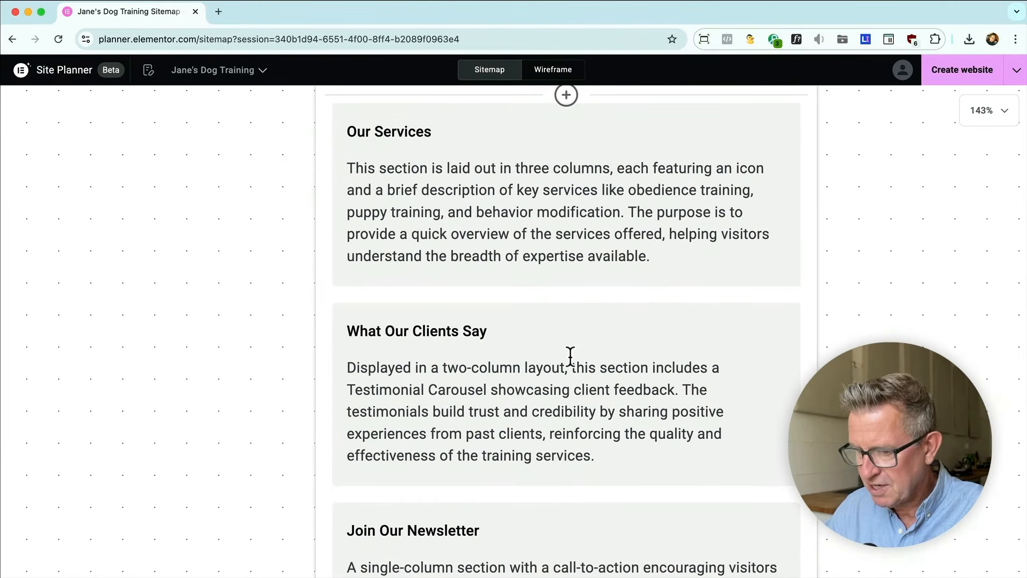
{"action": "scroll", "coordinate": [571, 356], "scroll_direction": "down", "scroll_amount": 4}
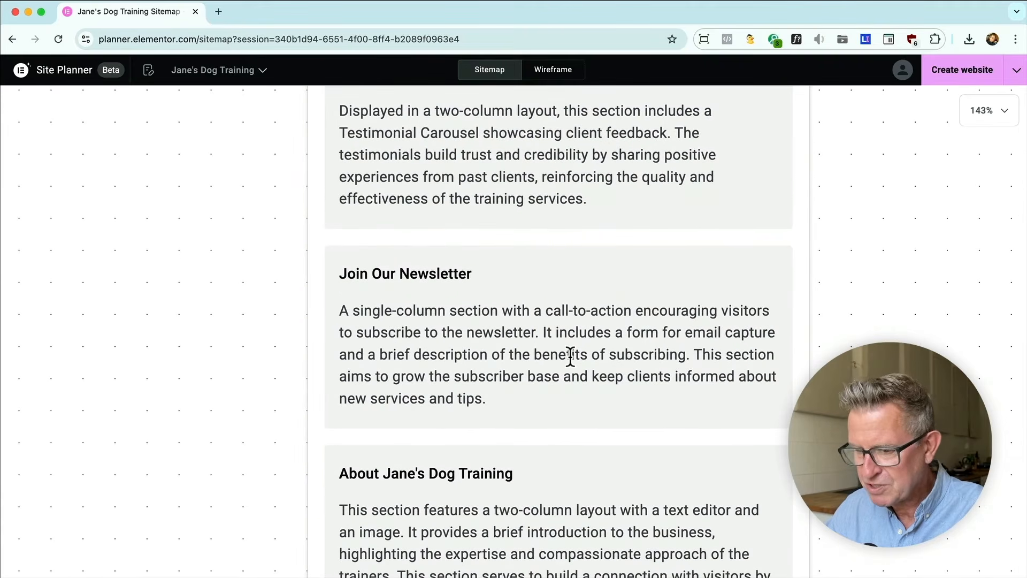
{"action": "scroll", "coordinate": [571, 356], "scroll_direction": "down", "scroll_amount": 1}
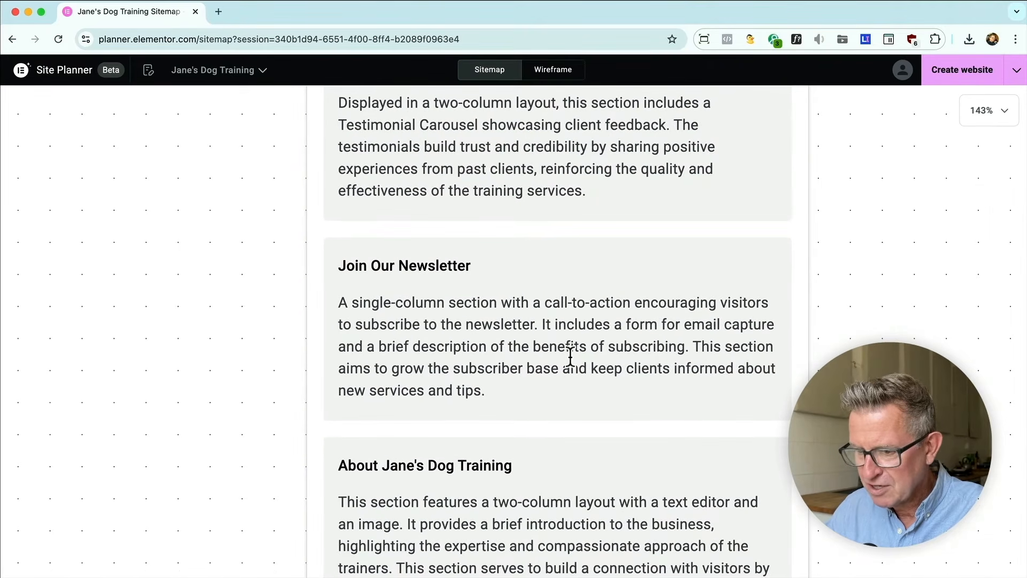
{"action": "scroll", "coordinate": [571, 356], "scroll_direction": "down", "scroll_amount": 10}
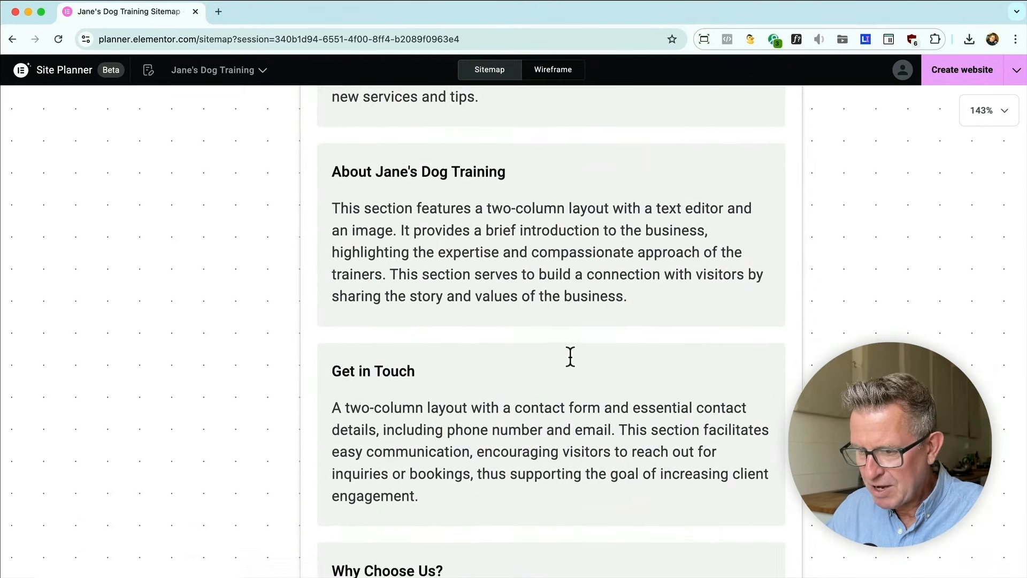
{"action": "scroll", "coordinate": [570, 356], "scroll_direction": "down", "scroll_amount": 9}
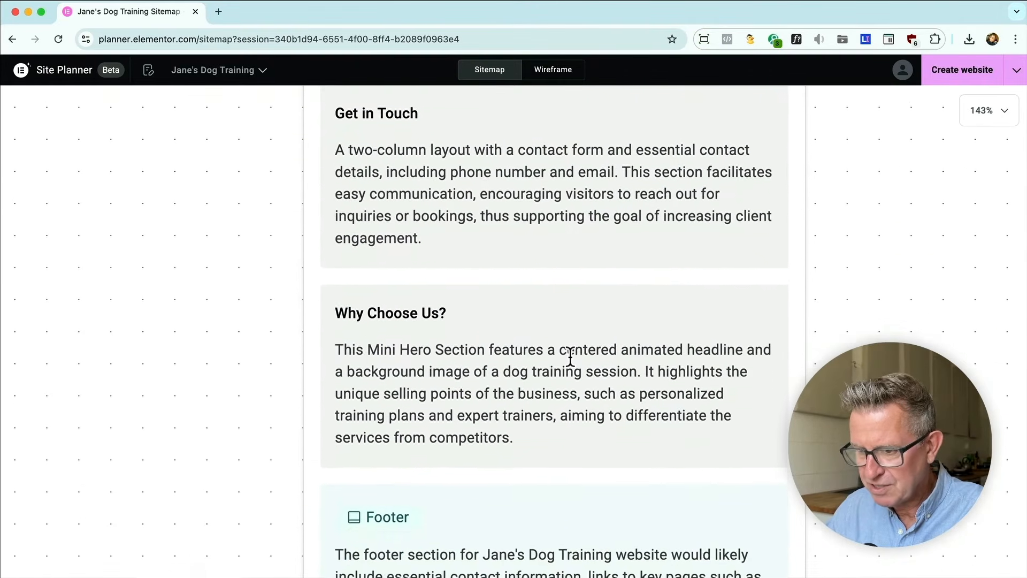
{"action": "scroll", "coordinate": [570, 356], "scroll_direction": "down", "scroll_amount": 8}
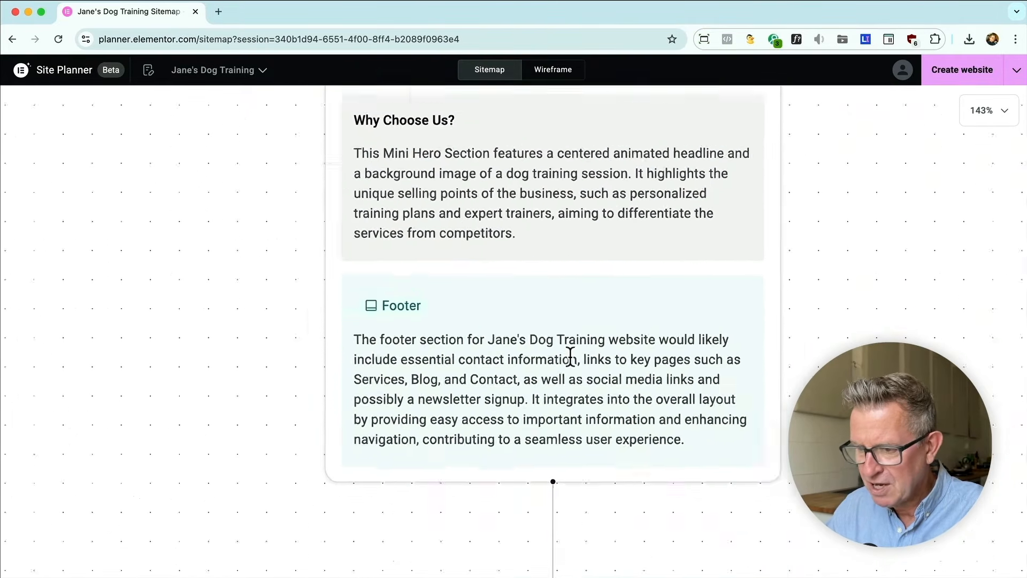
Examine the subpages below Home in the sitemap, reading the Services & Programs / Packages sections down to the footer
{"action": "scroll", "coordinate": [570, 356], "scroll_direction": "down", "scroll_amount": 5}
{"action": "scroll", "coordinate": [571, 355], "scroll_direction": "down", "scroll_amount": 6}
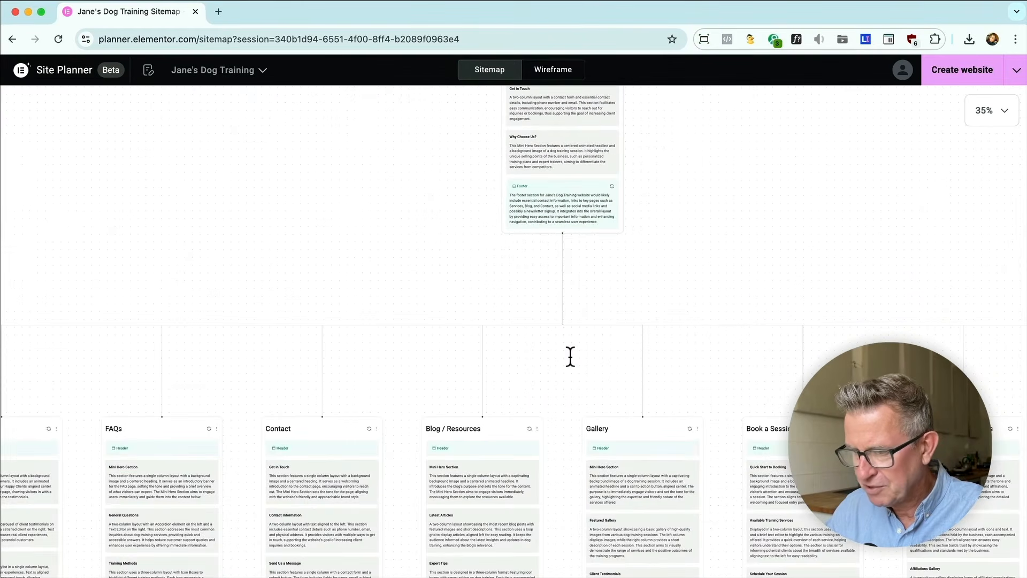
{"action": "scroll", "coordinate": [570, 356], "scroll_direction": "left", "scroll_amount": 6}
{"action": "scroll", "coordinate": [571, 355], "scroll_direction": "left", "scroll_amount": 14}
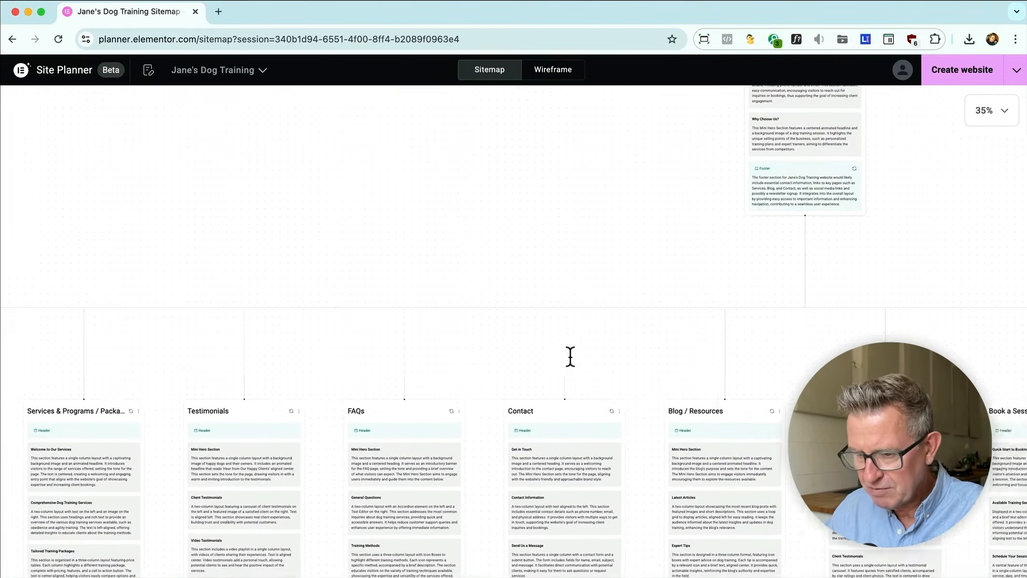
{"action": "scroll", "coordinate": [570, 356], "scroll_direction": "down", "scroll_amount": 3}
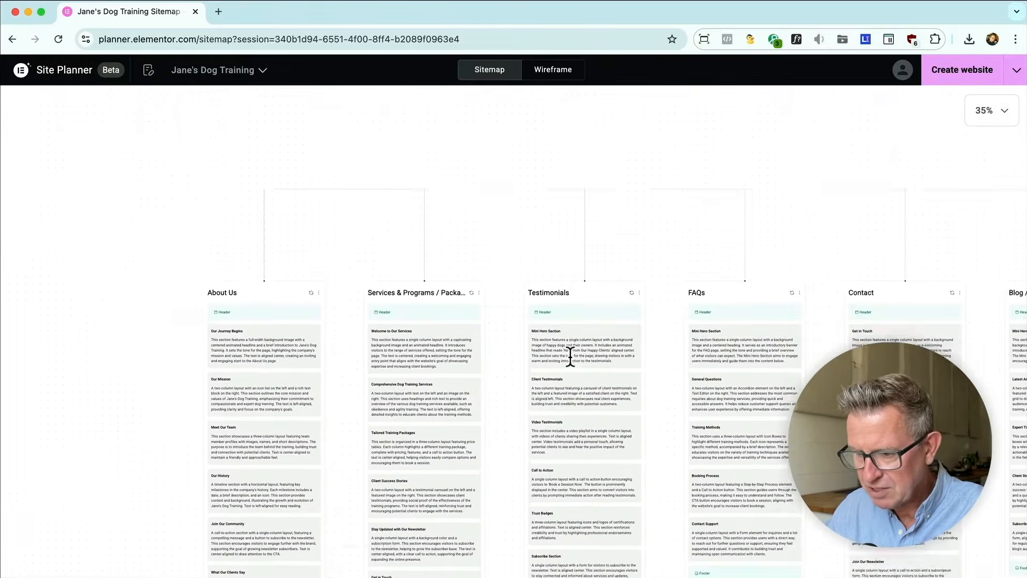
{"action": "scroll", "coordinate": [459, 340], "scroll_direction": "up", "scroll_amount": 5}
{"action": "scroll", "coordinate": [459, 339], "scroll_direction": "down", "scroll_amount": 3}
{"action": "scroll", "coordinate": [459, 341], "scroll_direction": "down", "scroll_amount": 3}
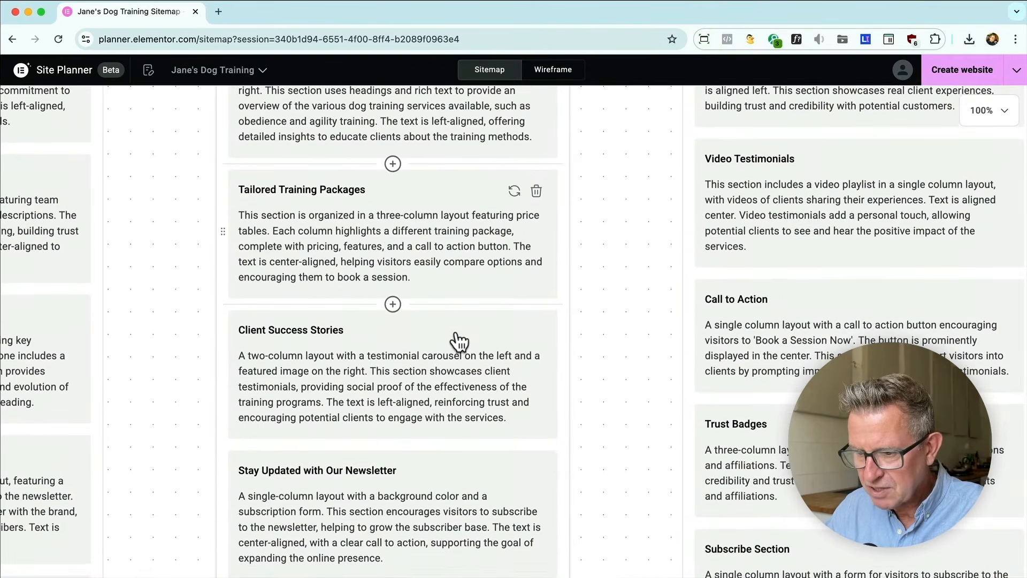
{"action": "scroll", "coordinate": [459, 341], "scroll_direction": "left", "scroll_amount": 1}
{"action": "scroll", "coordinate": [459, 341], "scroll_direction": "down", "scroll_amount": 3}
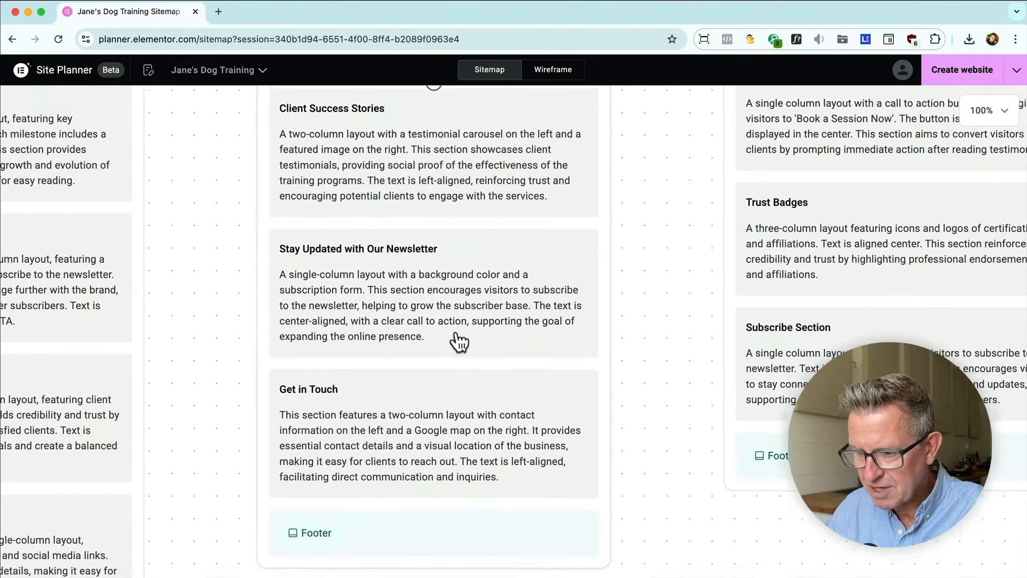
{"action": "scroll", "coordinate": [459, 341], "scroll_direction": "up", "scroll_amount": 15}
{"action": "scroll", "coordinate": [458, 341], "scroll_direction": "up", "scroll_amount": 8}
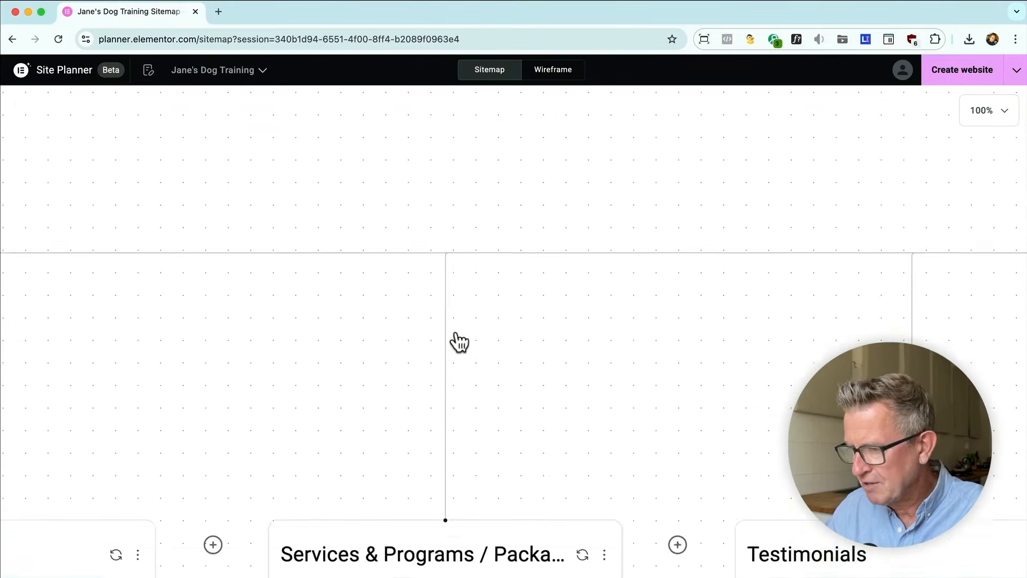
Switch from the sitemap to the wireframes and look over the page layouts as they generate
{"action": "scroll", "coordinate": [457, 351], "scroll_direction": "down", "scroll_amount": 5}
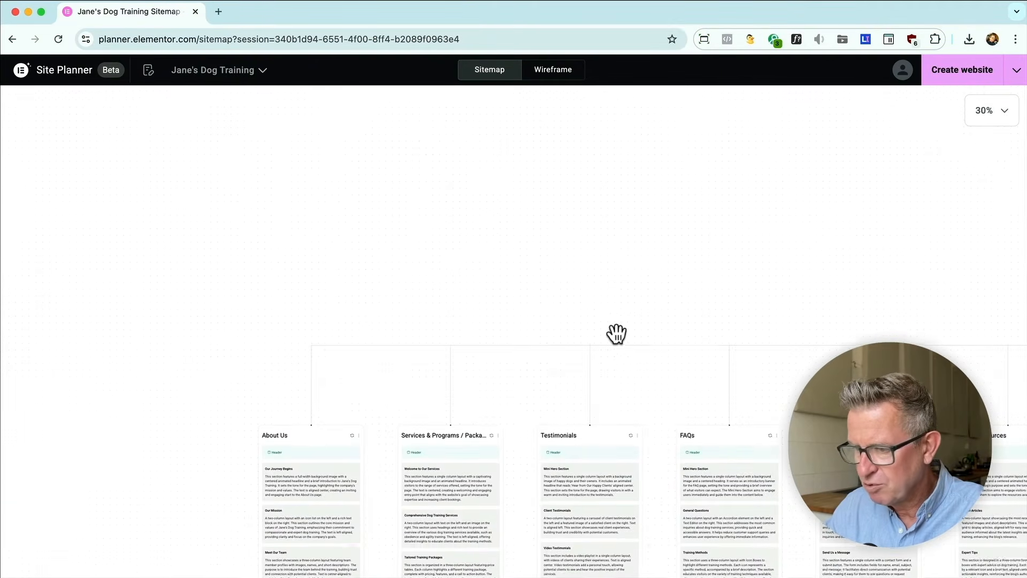
{"action": "scroll", "coordinate": [614, 335], "scroll_direction": "right", "scroll_amount": 10}
{"action": "scroll", "coordinate": [615, 335], "scroll_direction": "up", "scroll_amount": 5}
{"action": "scroll", "coordinate": [616, 333], "scroll_direction": "right", "scroll_amount": 2}
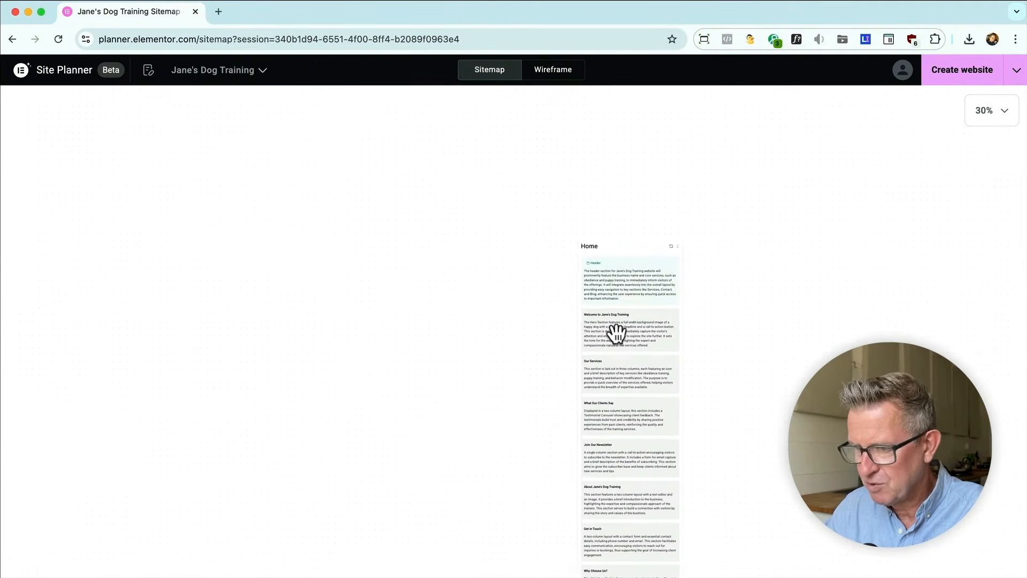
{"action": "scroll", "coordinate": [617, 333], "scroll_direction": "down", "scroll_amount": 2}
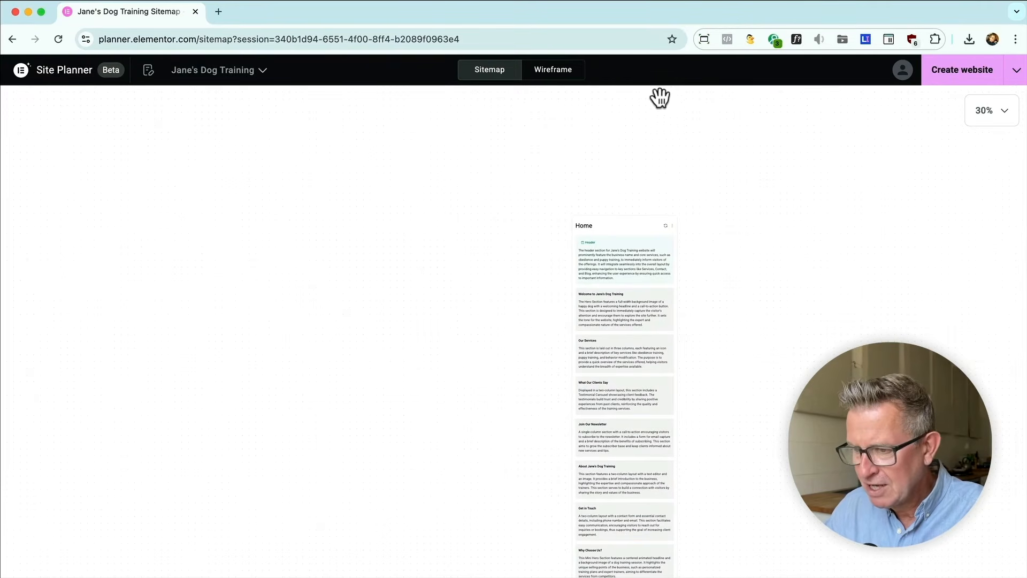
{"action": "left_click", "coordinate": [547, 76]}
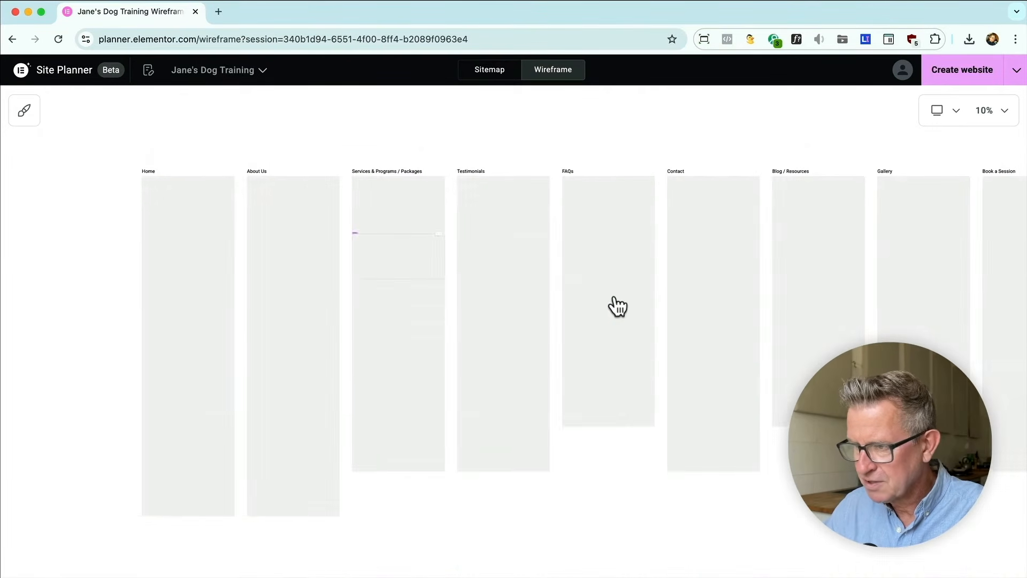
{"action": "scroll", "coordinate": [383, 394], "scroll_direction": "right", "scroll_amount": 5}
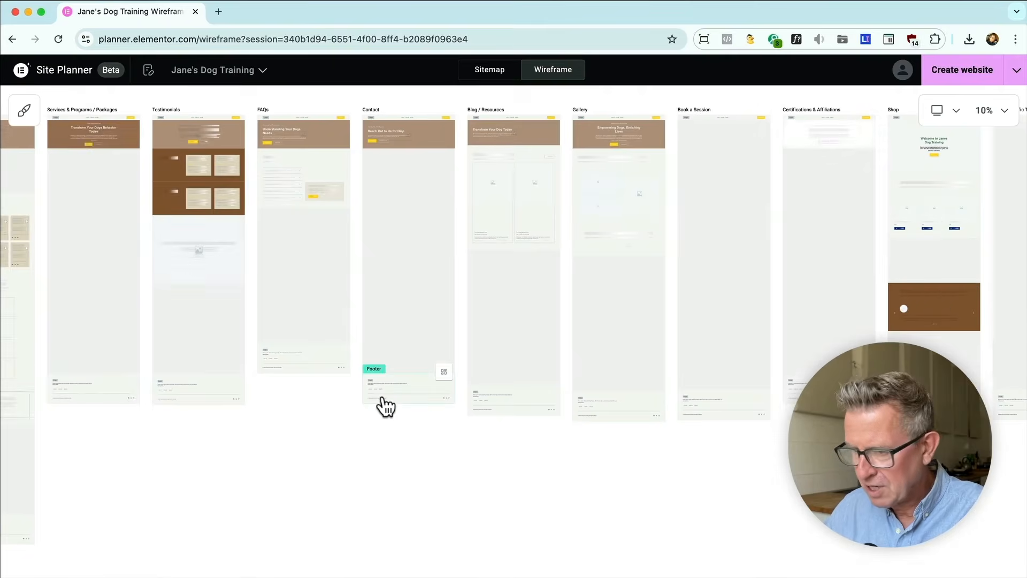
Look over the wireframes of the pages from Home to Book a Session while their sections generate
{"action": "scroll", "coordinate": [383, 407], "scroll_direction": "left", "scroll_amount": 5}
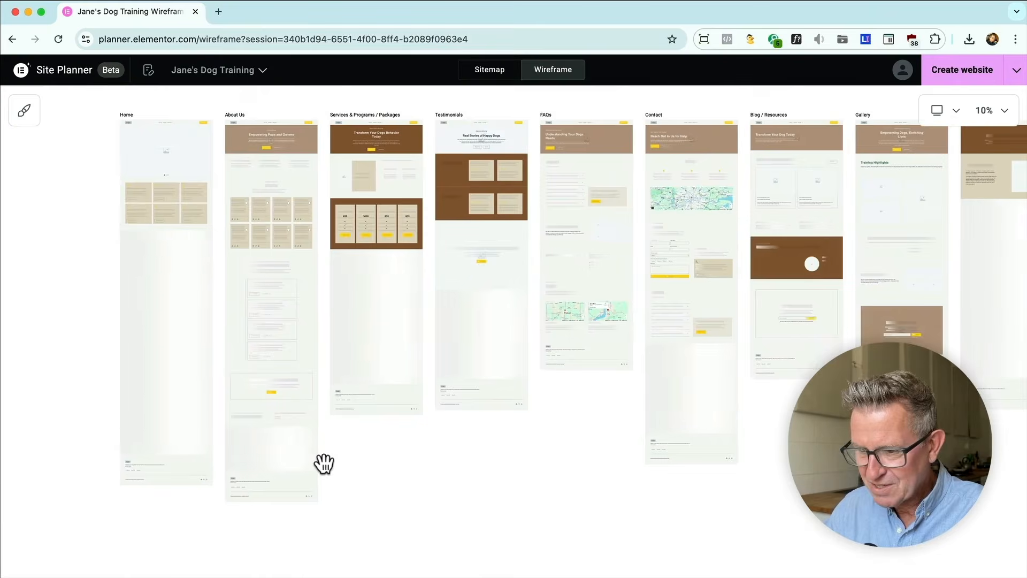
{"action": "scroll", "coordinate": [324, 463], "scroll_direction": "up", "scroll_amount": 2}
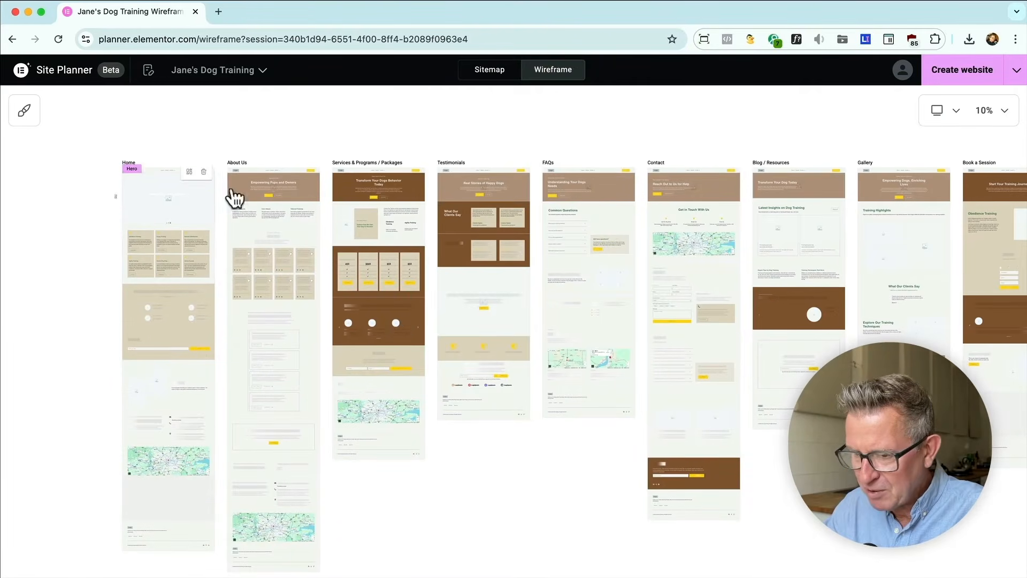
{"action": "scroll", "coordinate": [390, 199], "scroll_direction": "right", "scroll_amount": 3}
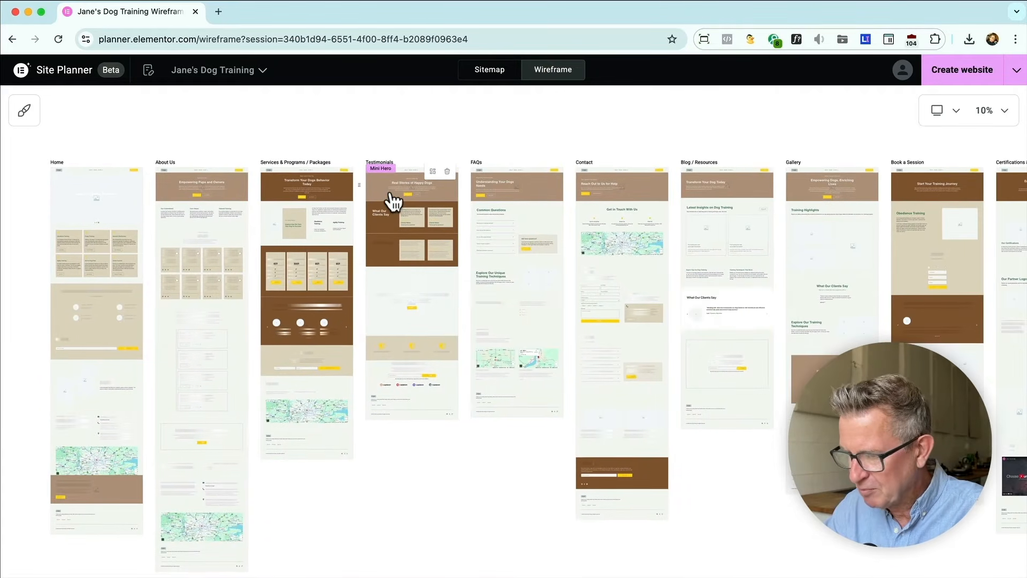
{"action": "scroll", "coordinate": [393, 201], "scroll_direction": "right", "scroll_amount": 3}
{"action": "scroll", "coordinate": [393, 201], "scroll_direction": "left", "scroll_amount": 5}
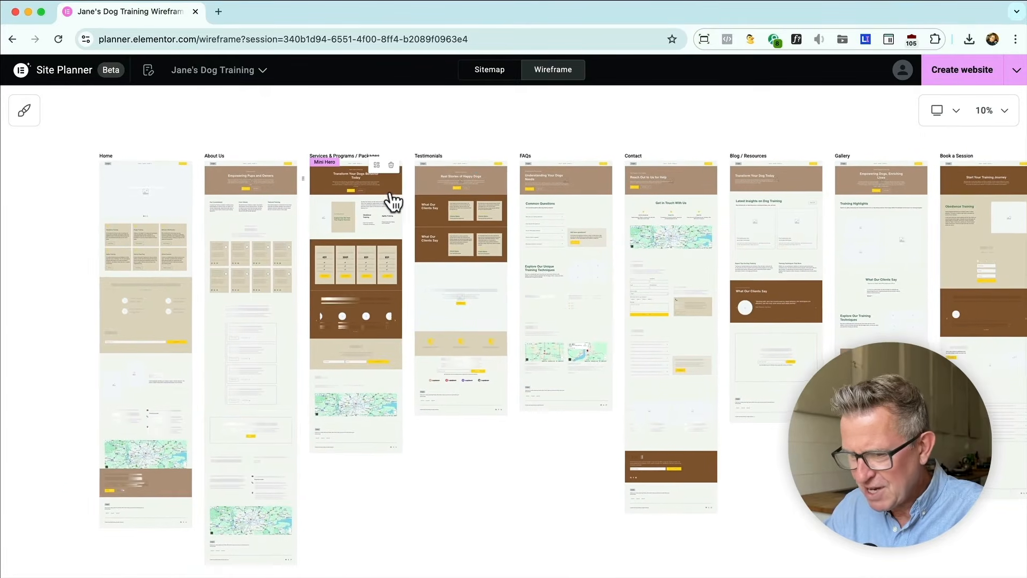
{"action": "scroll", "coordinate": [393, 202], "scroll_direction": "up", "scroll_amount": 1}
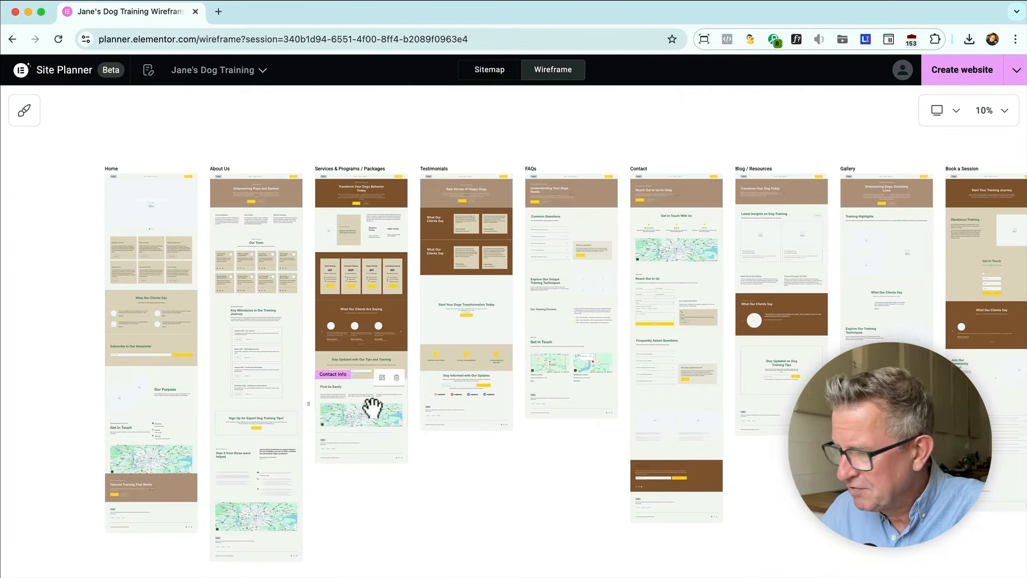
Scan the overall layouts of all page wireframes, from Home through to Client Portal / Login
{"action": "scroll", "coordinate": [447, 420], "scroll_direction": "right", "scroll_amount": 3}
{"action": "scroll", "coordinate": [452, 421], "scroll_direction": "down", "scroll_amount": 5}
{"action": "scroll", "coordinate": [452, 421], "scroll_direction": "right", "scroll_amount": 5}
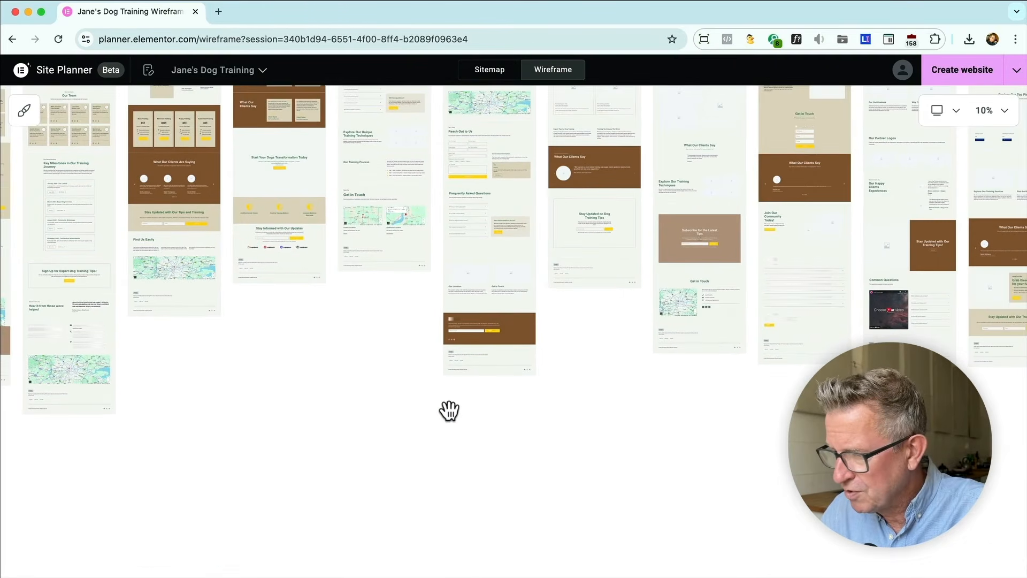
{"action": "scroll", "coordinate": [450, 410], "scroll_direction": "up", "scroll_amount": 4}
{"action": "scroll", "coordinate": [449, 410], "scroll_direction": "left", "scroll_amount": 1}
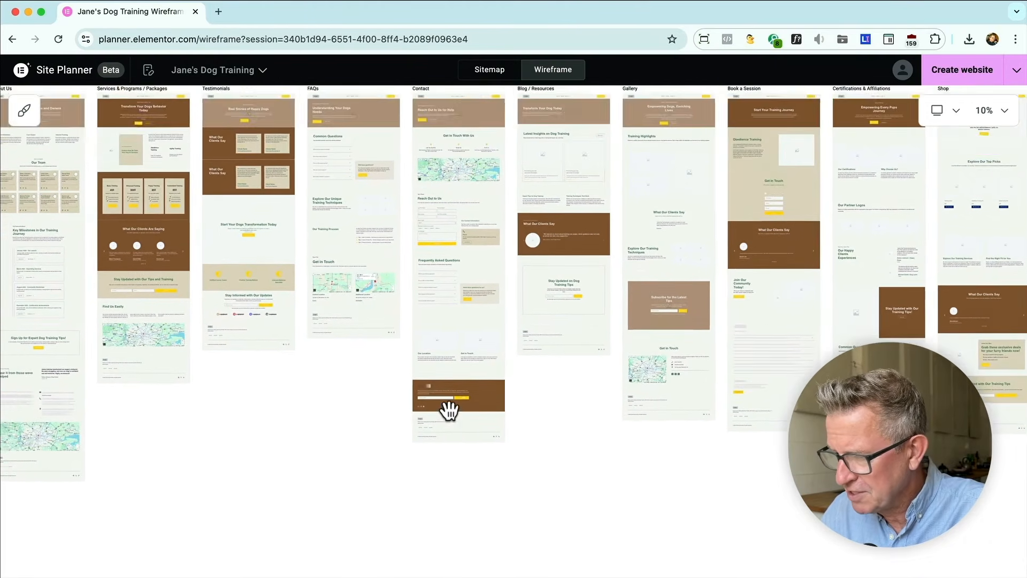
{"action": "scroll", "coordinate": [450, 417], "scroll_direction": "up", "scroll_amount": 2}
{"action": "scroll", "coordinate": [450, 417], "scroll_direction": "right", "scroll_amount": 15}
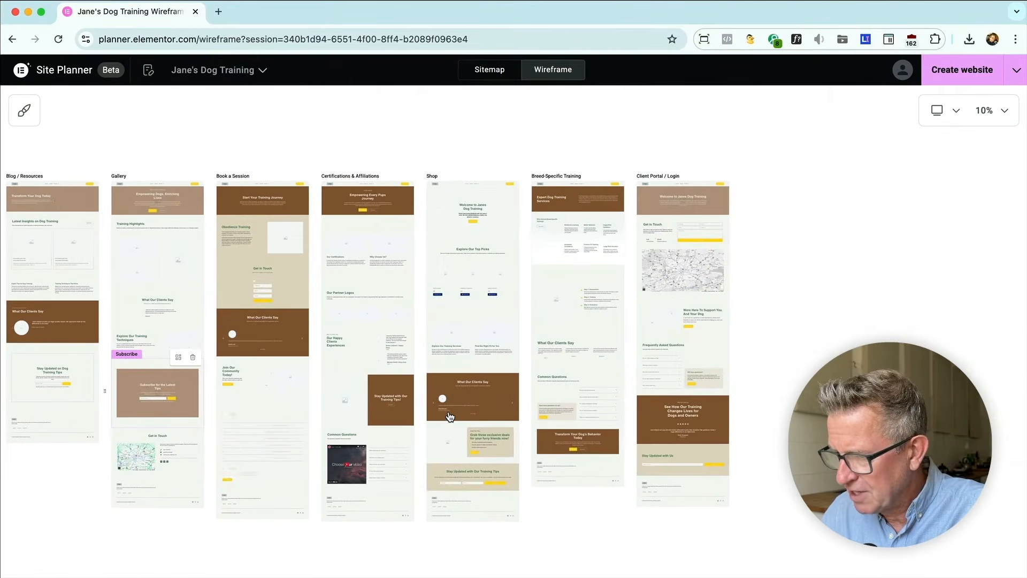
{"action": "scroll", "coordinate": [449, 418], "scroll_direction": "left", "scroll_amount": 20}
{"action": "scroll", "coordinate": [450, 418], "scroll_direction": "up", "scroll_amount": 1}
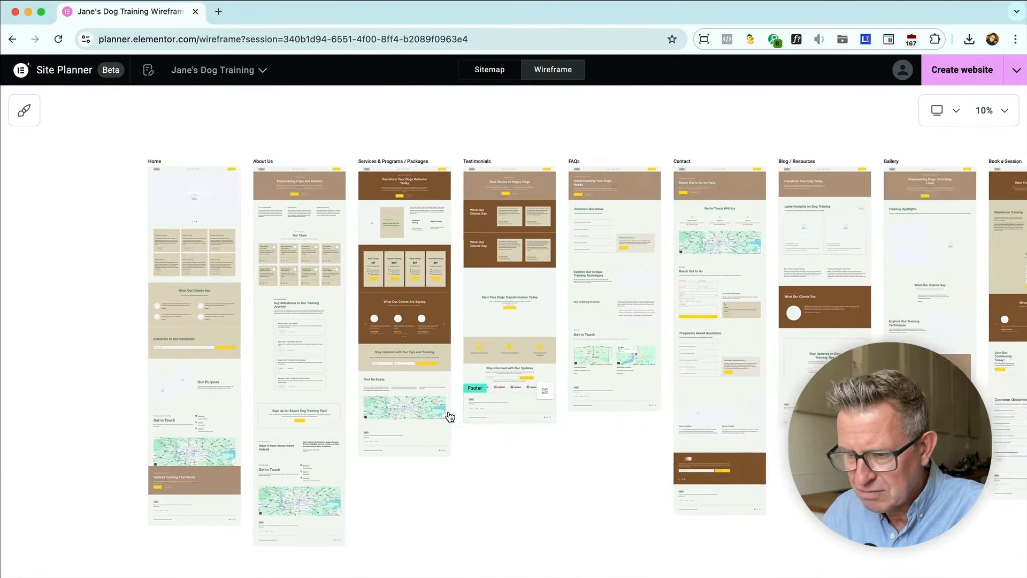
Examine the Home page wireframe up close, from the hero and service cards through the contact and call-to-action sections to the footer
{"action": "scroll", "coordinate": [341, 190], "scroll_direction": "up", "scroll_amount": 5}
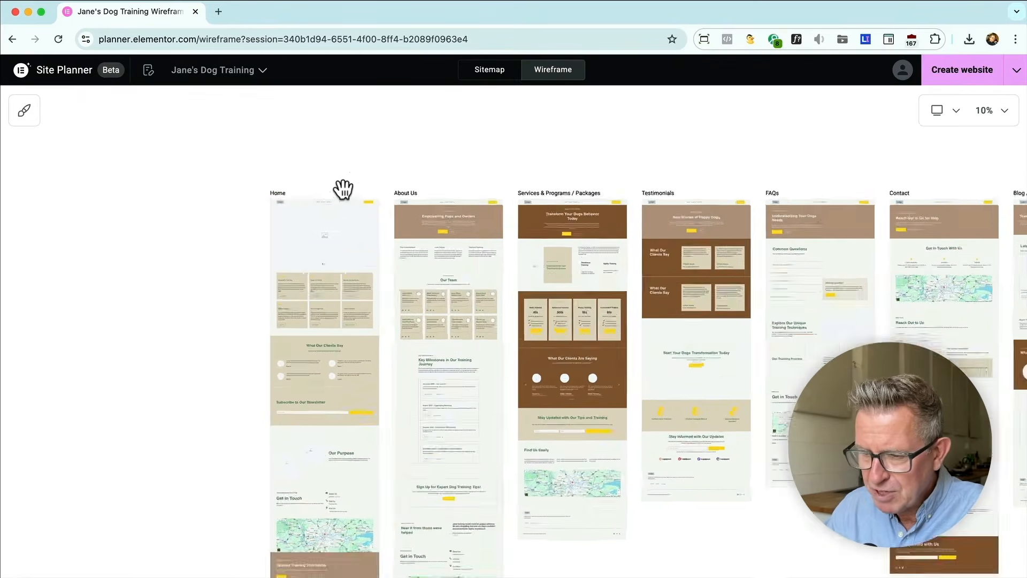
{"action": "scroll", "coordinate": [392, 360], "scroll_direction": "down", "scroll_amount": 2}
{"action": "scroll", "coordinate": [392, 360], "scroll_direction": "left", "scroll_amount": 1}
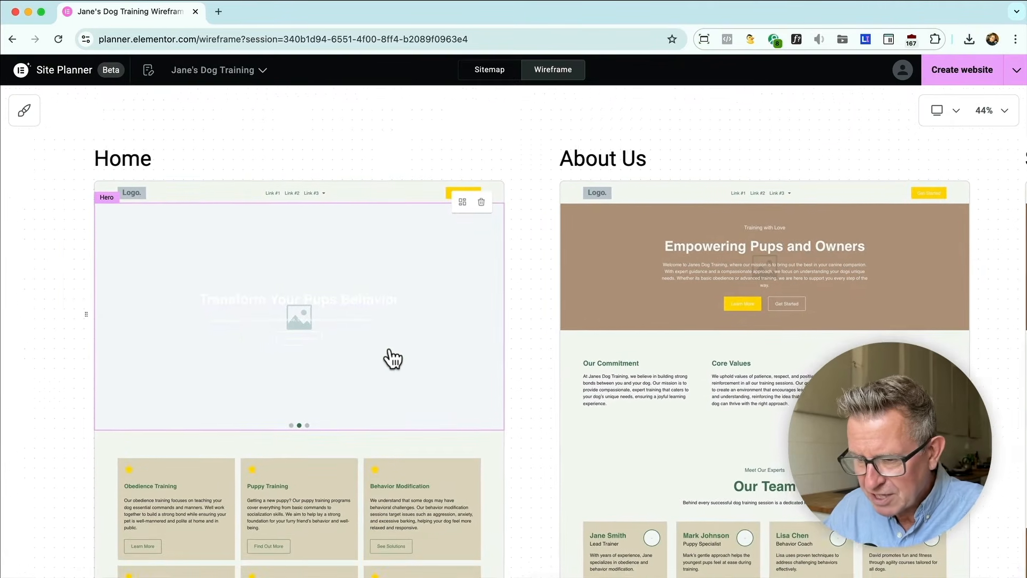
{"action": "left_click", "coordinate": [346, 294]}
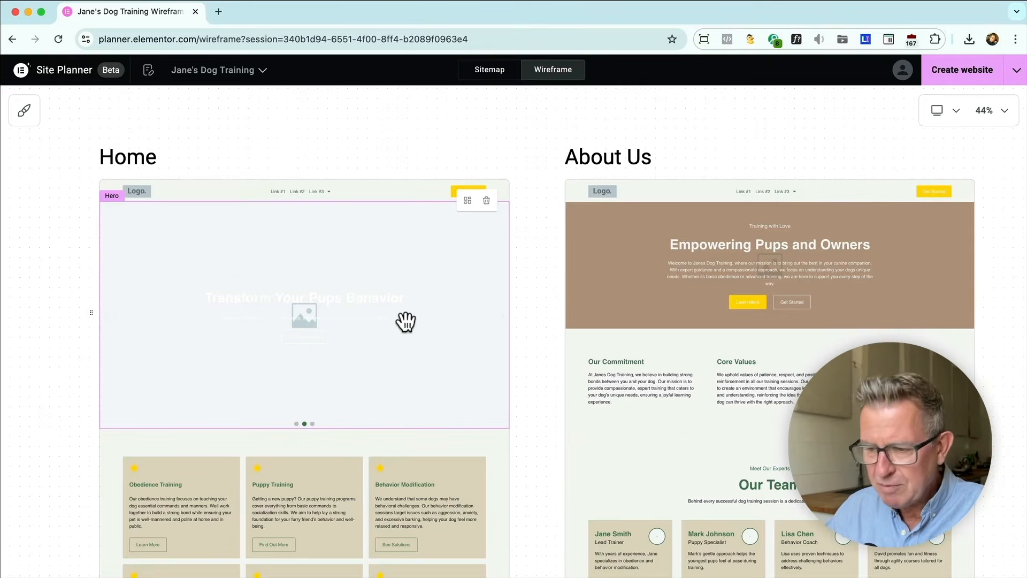
{"action": "scroll", "coordinate": [404, 321], "scroll_direction": "down", "scroll_amount": 1}
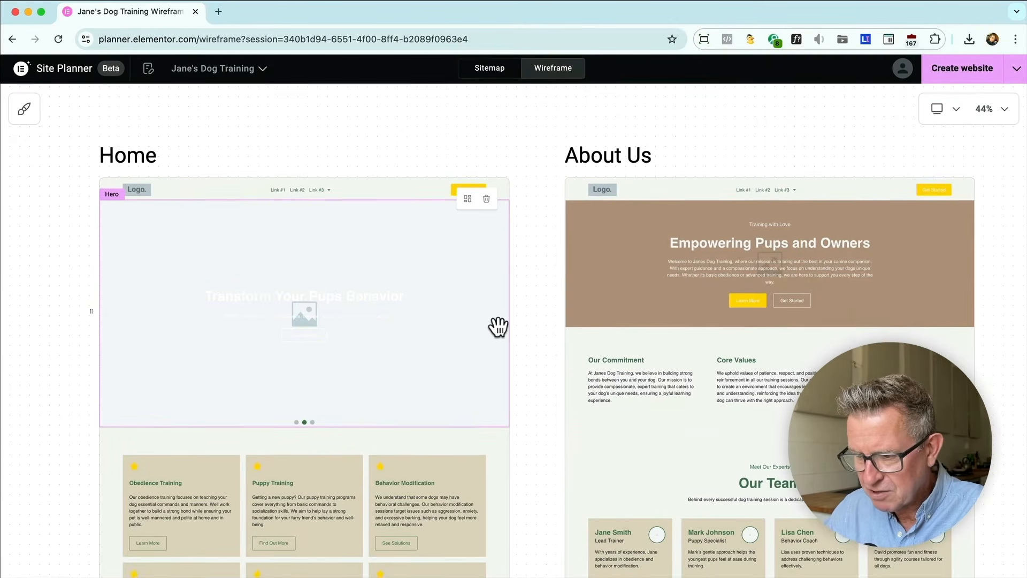
{"action": "scroll", "coordinate": [524, 360], "scroll_direction": "down", "scroll_amount": 10}
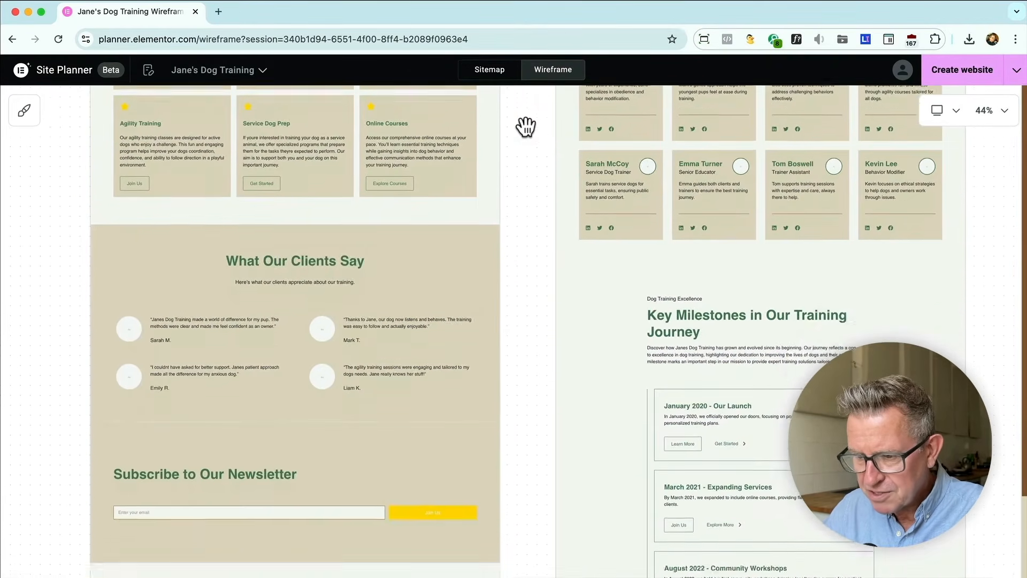
{"action": "scroll", "coordinate": [526, 126], "scroll_direction": "up", "scroll_amount": 5}
{"action": "scroll", "coordinate": [526, 126], "scroll_direction": "down", "scroll_amount": 10}
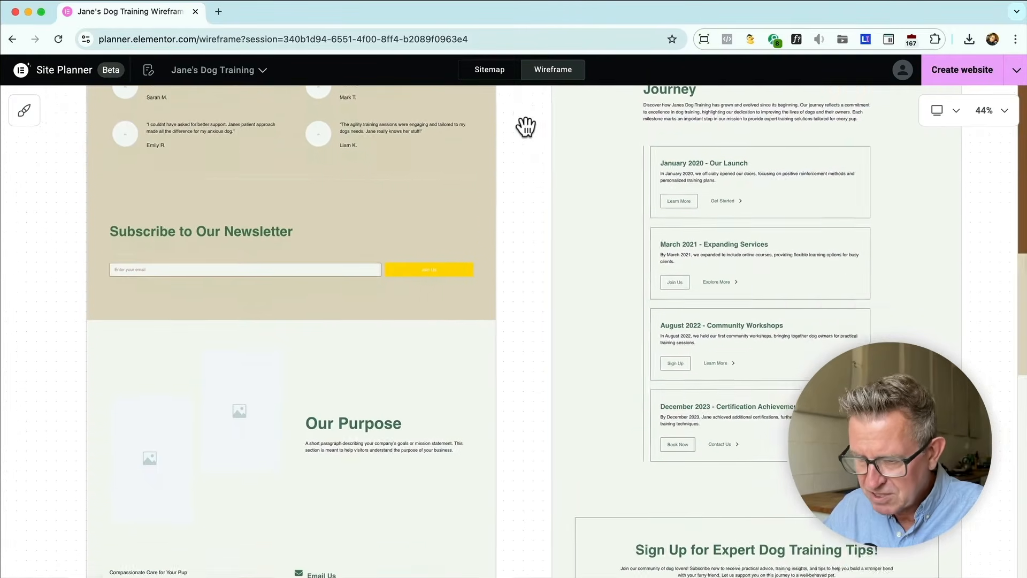
{"action": "scroll", "coordinate": [526, 126], "scroll_direction": "down", "scroll_amount": 3}
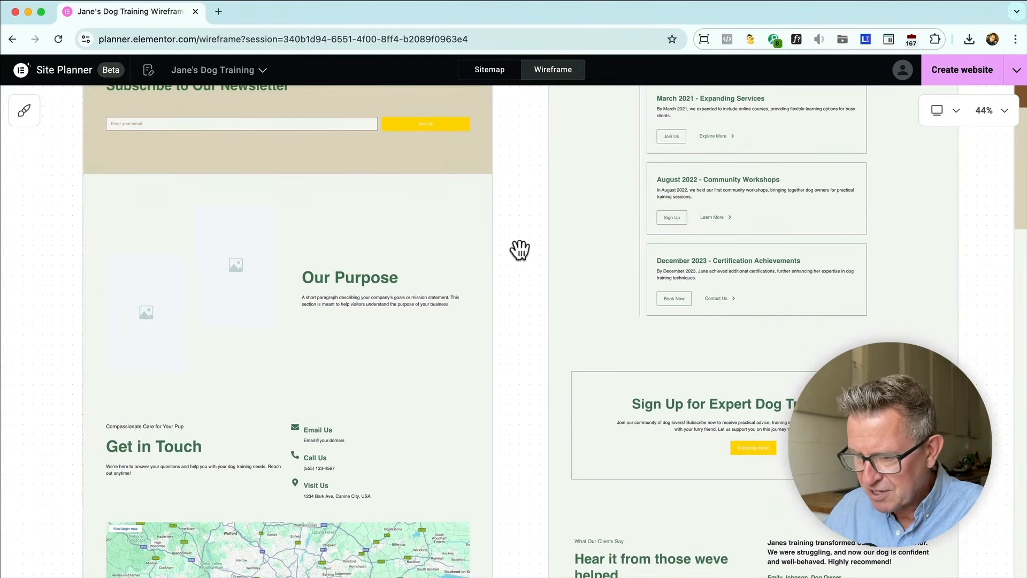
{"action": "scroll", "coordinate": [505, 236], "scroll_direction": "down", "scroll_amount": 2}
{"action": "scroll", "coordinate": [504, 236], "scroll_direction": "down", "scroll_amount": 5}
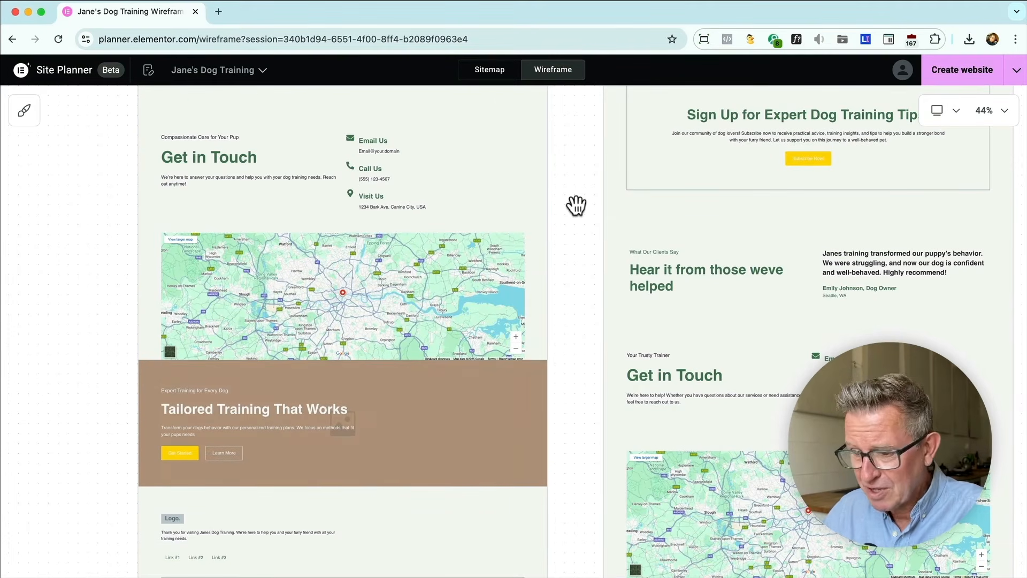
{"action": "scroll", "coordinate": [576, 205], "scroll_direction": "down", "scroll_amount": 1}
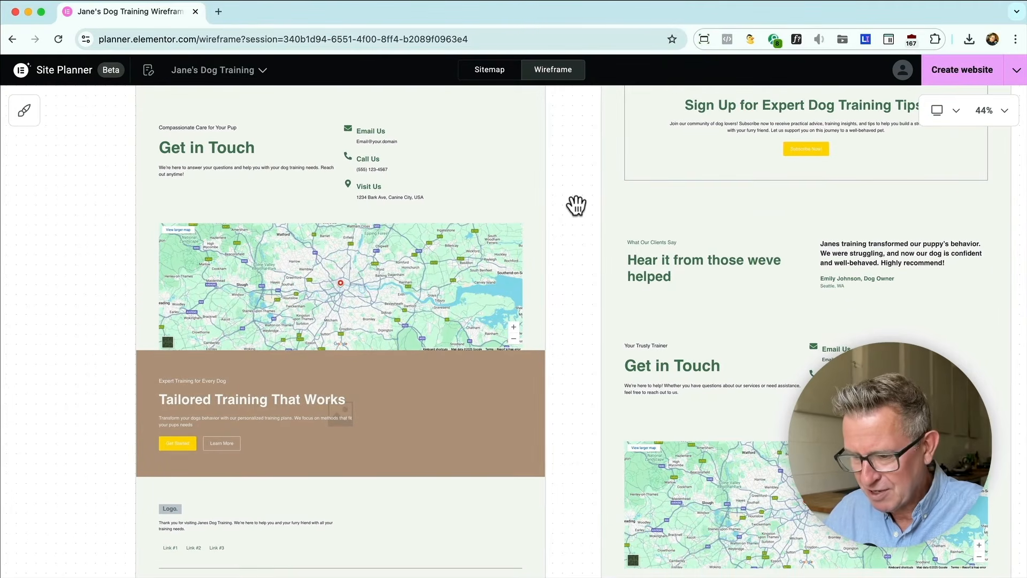
{"action": "scroll", "coordinate": [576, 205], "scroll_direction": "down", "scroll_amount": 5}
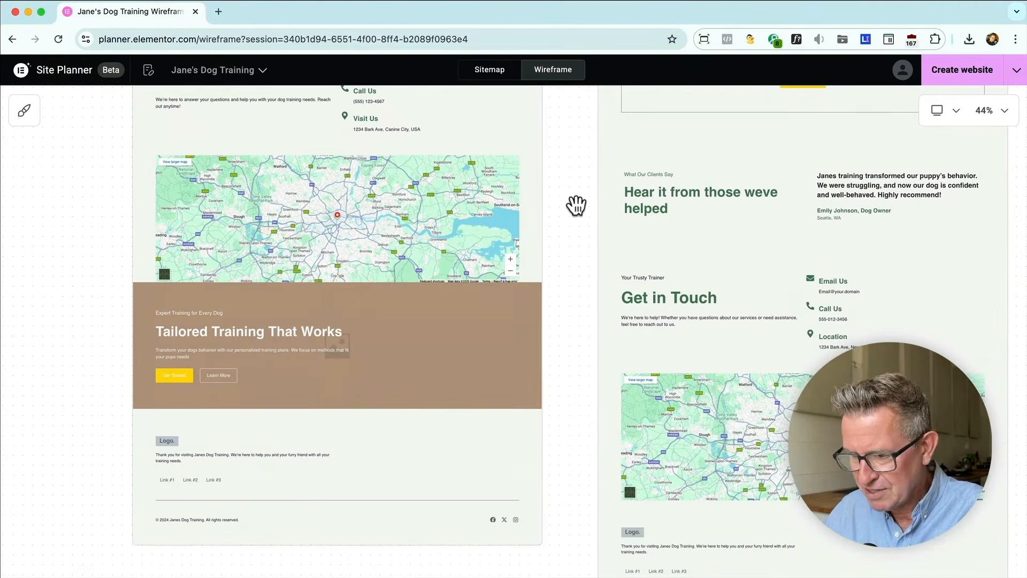
Replace the Home page's footer with the suggested layout that has contact details, social icons and two link columns
{"action": "scroll", "coordinate": [267, 395], "scroll_direction": "right", "scroll_amount": 5}
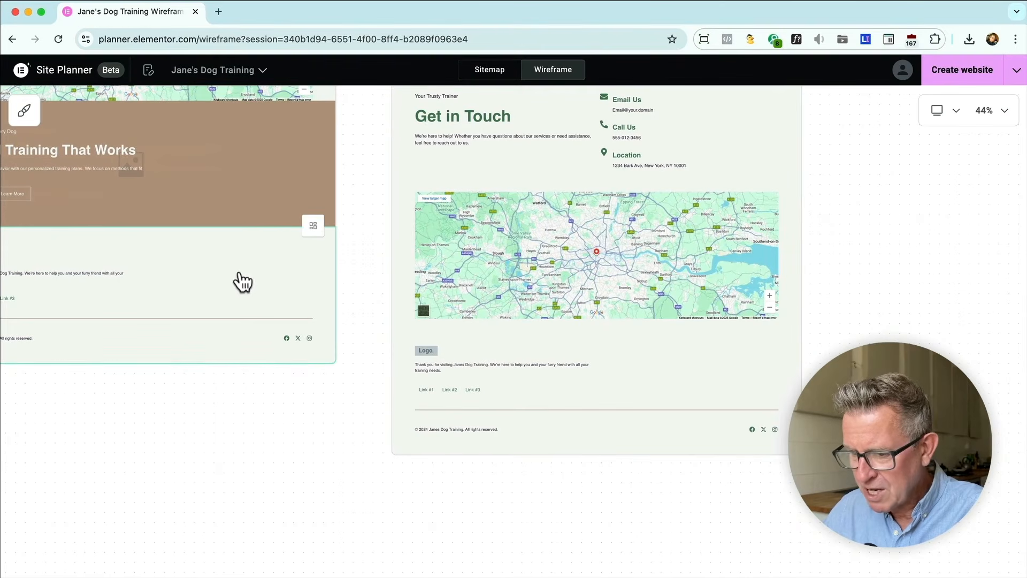
{"action": "left_click", "coordinate": [316, 232]}
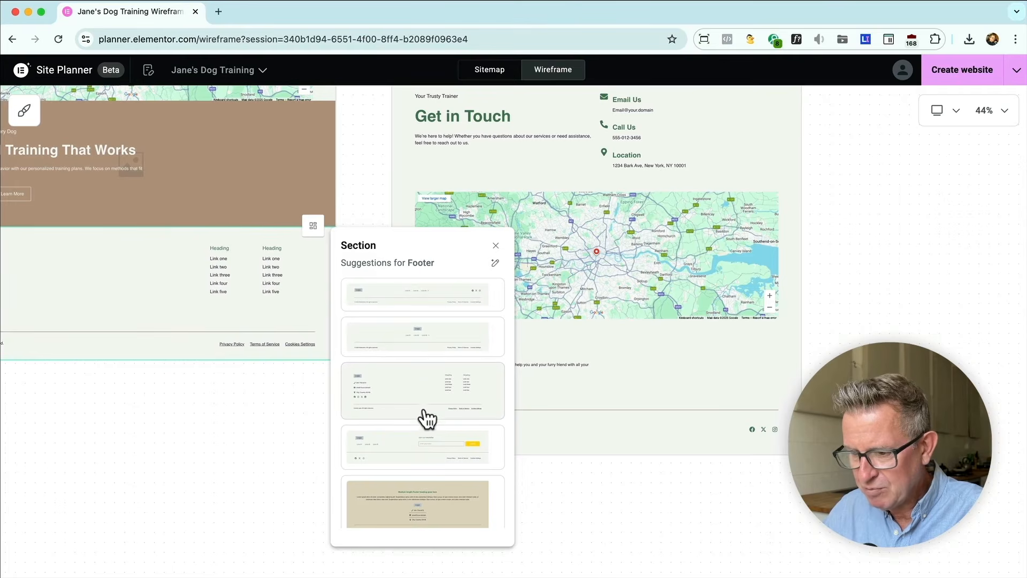
{"action": "scroll", "coordinate": [429, 421], "scroll_direction": "left", "scroll_amount": 3}
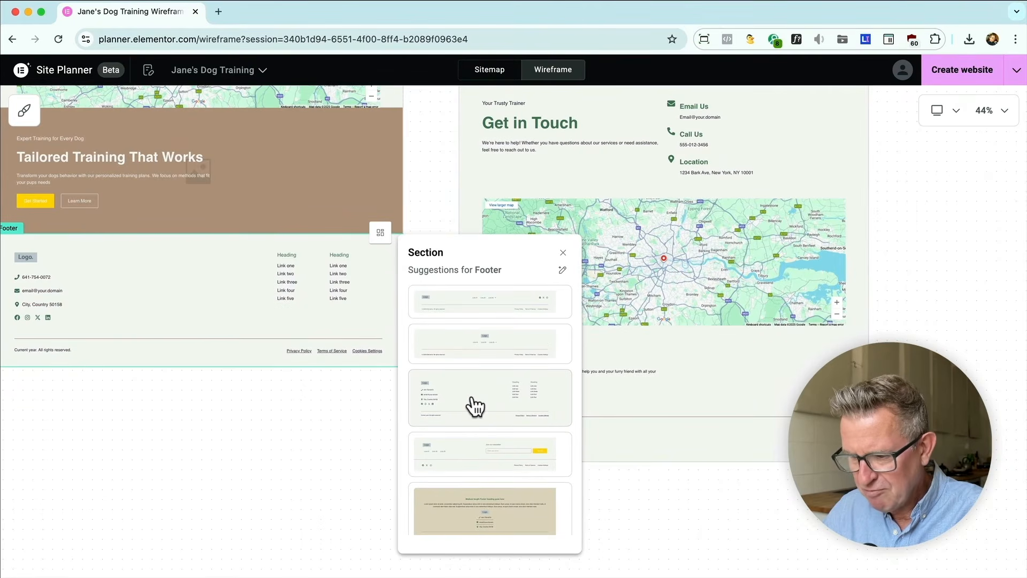
{"action": "left_click", "coordinate": [472, 399]}
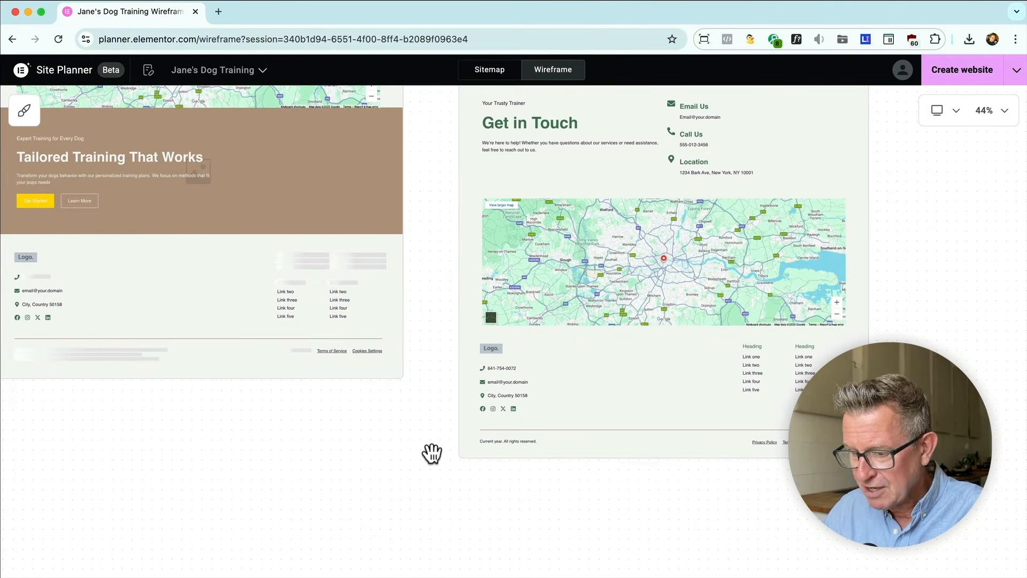
Preview the alternative layout suggestions for the Timeline section of the About Us page, then dismiss them
{"action": "scroll", "coordinate": [431, 452], "scroll_direction": "up", "scroll_amount": 5}
{"action": "scroll", "coordinate": [432, 452], "scroll_direction": "up", "scroll_amount": 15}
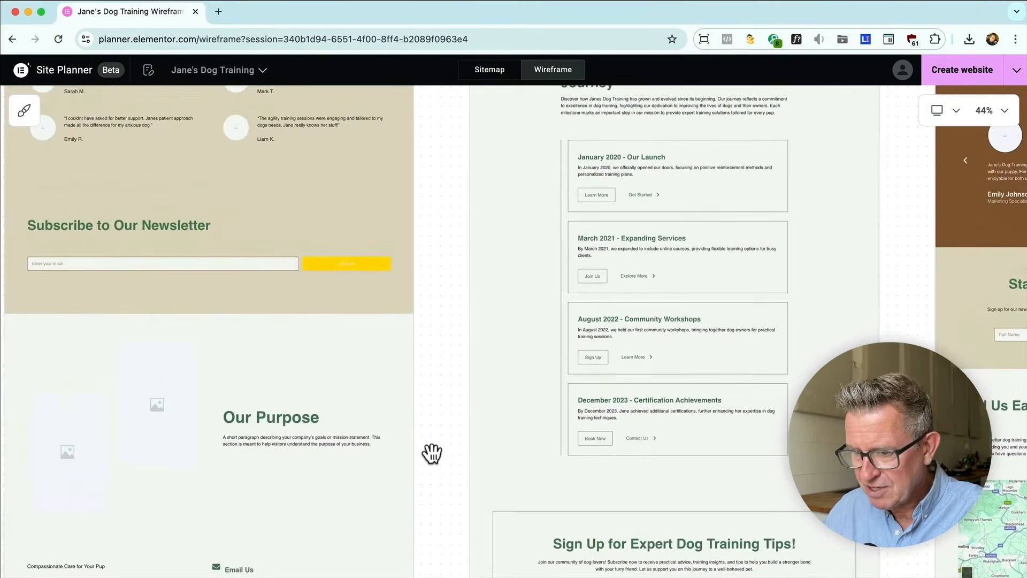
{"action": "scroll", "coordinate": [431, 452], "scroll_direction": "up", "scroll_amount": 1}
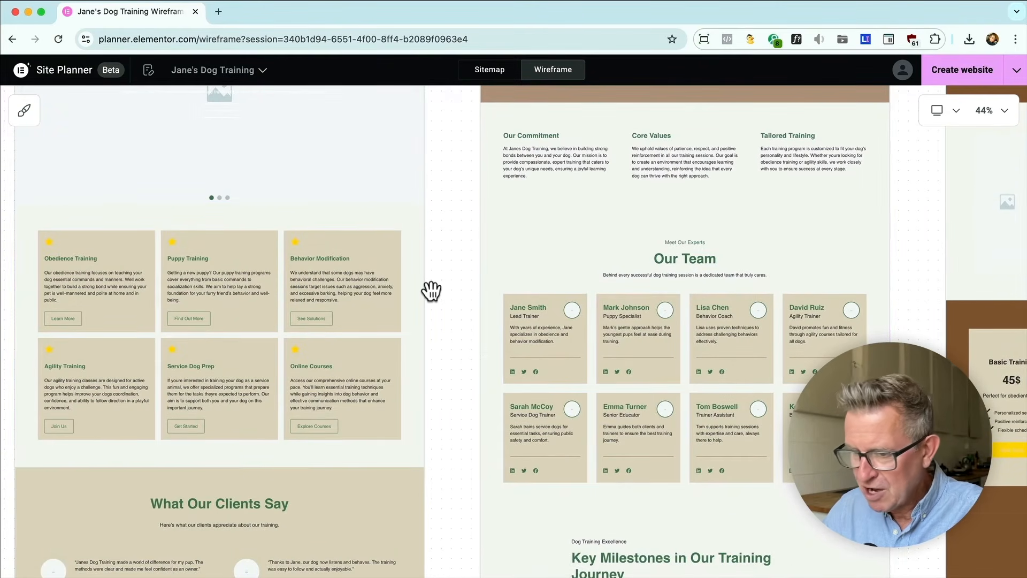
{"action": "scroll", "coordinate": [432, 291], "scroll_direction": "up", "scroll_amount": 7}
{"action": "scroll", "coordinate": [431, 291], "scroll_direction": "down", "scroll_amount": 3}
{"action": "scroll", "coordinate": [344, 413], "scroll_direction": "down", "scroll_amount": 5}
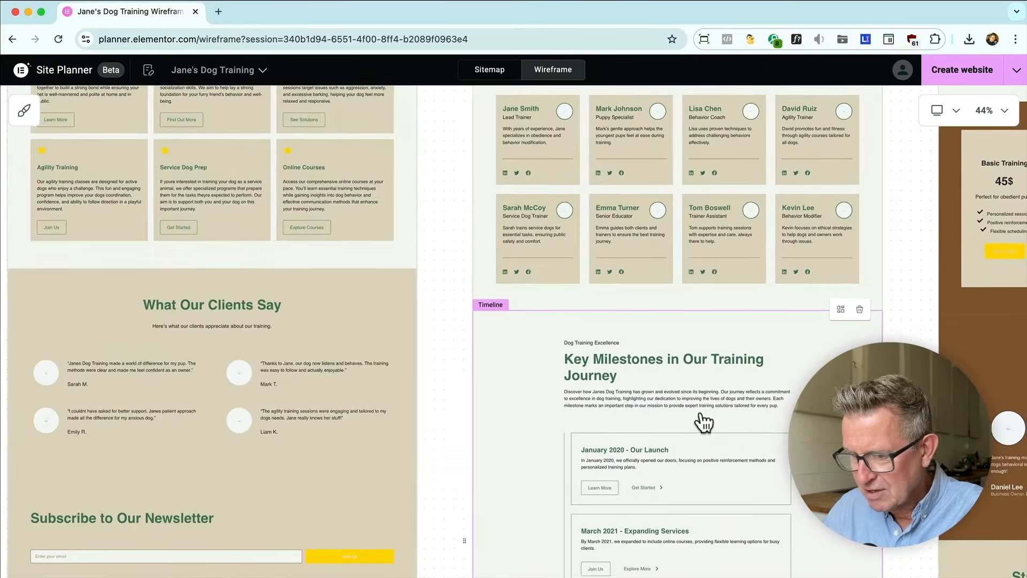
{"action": "left_click", "coordinate": [841, 307]}
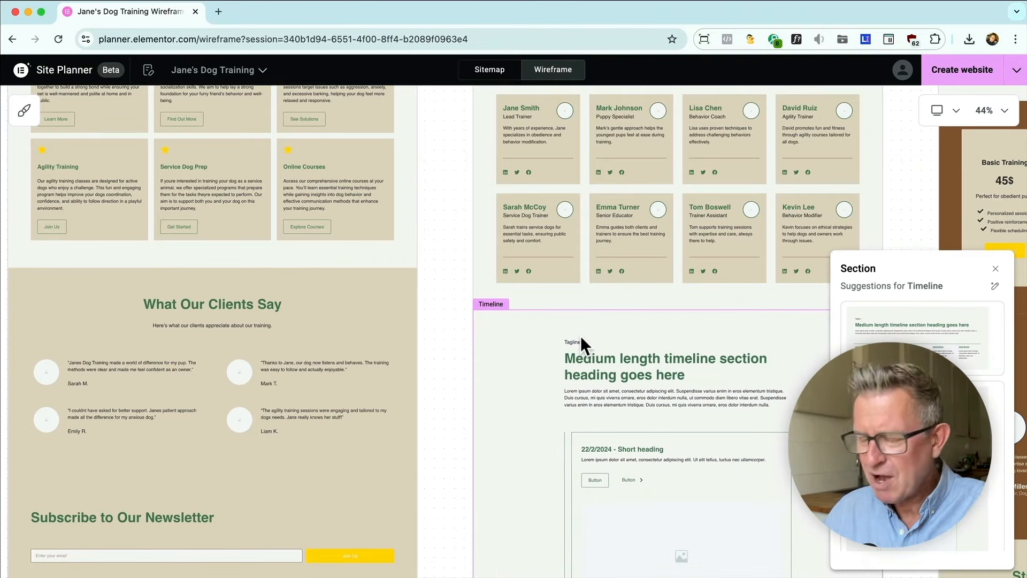
{"action": "left_click", "coordinate": [432, 338]}
Look over the upper sections of the Home, About Us, Services & Programs / Packages and Testimonials wireframes
{"action": "scroll", "coordinate": [635, 443], "scroll_direction": "up", "scroll_amount": 5}
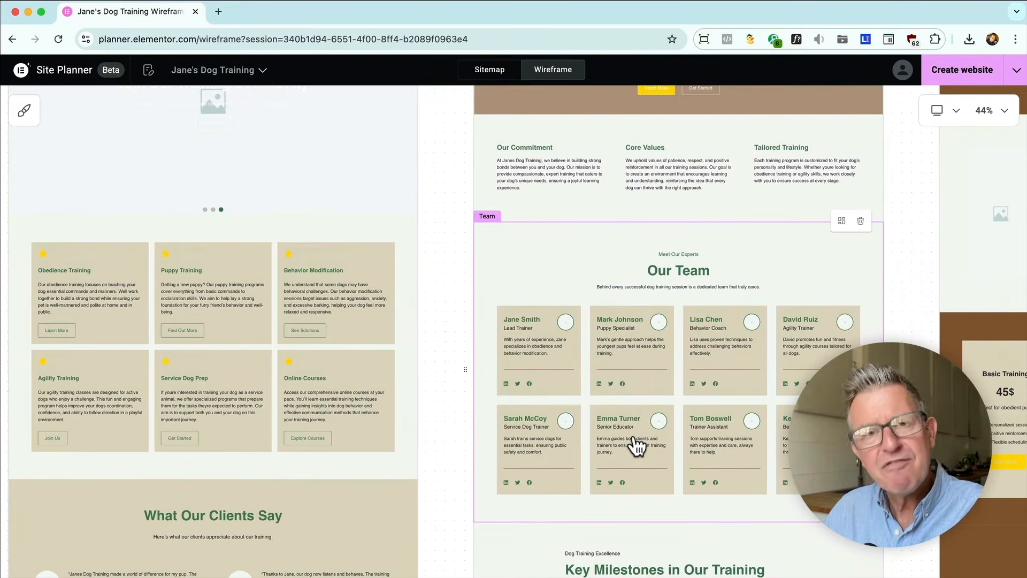
{"action": "scroll", "coordinate": [636, 446], "scroll_direction": "up", "scroll_amount": 5}
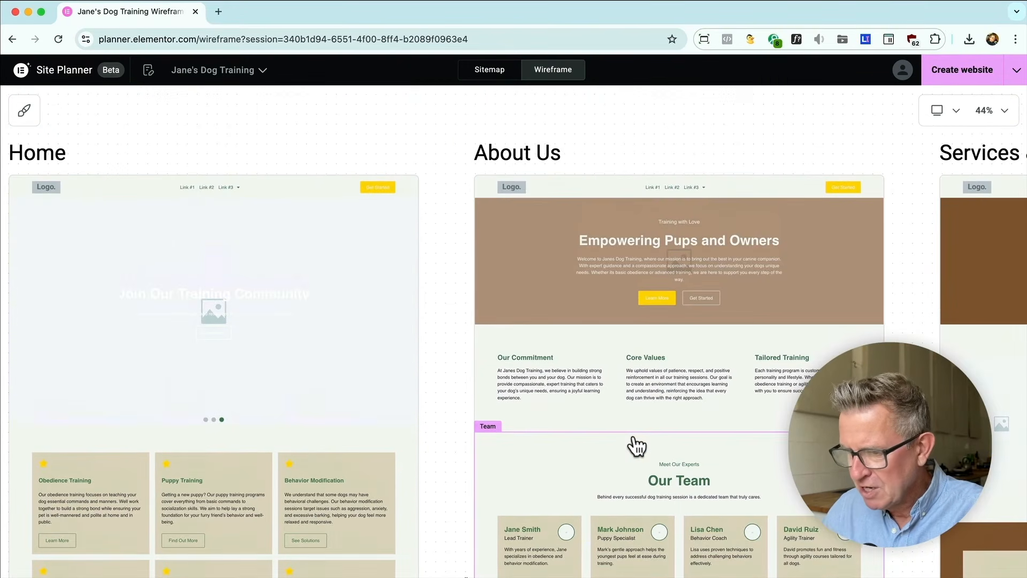
{"action": "scroll", "coordinate": [636, 446], "scroll_direction": "left", "scroll_amount": 4}
{"action": "scroll", "coordinate": [637, 446], "scroll_direction": "left", "scroll_amount": 1}
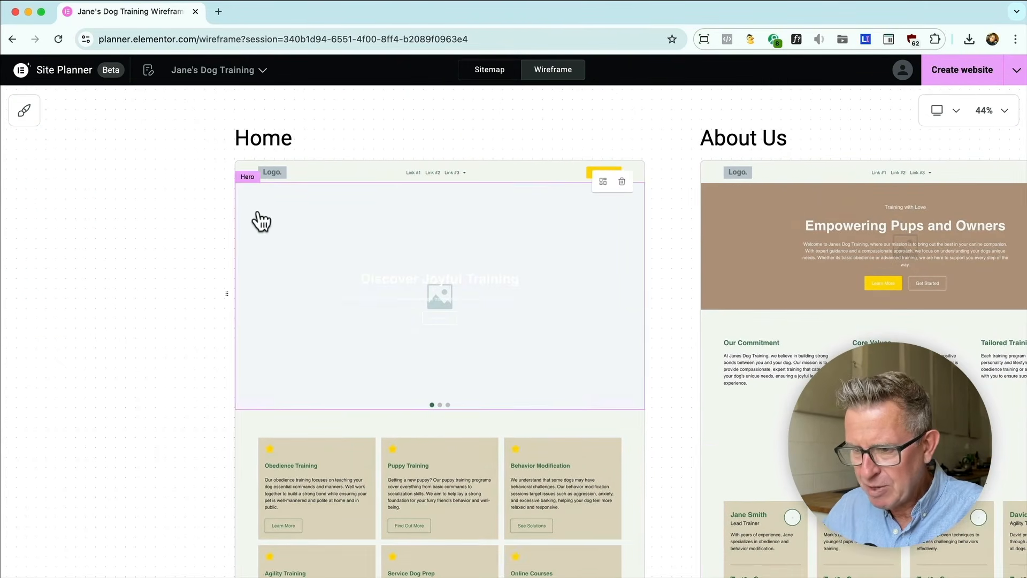
{"action": "scroll", "coordinate": [264, 289], "scroll_direction": "right", "scroll_amount": 12}
{"action": "scroll", "coordinate": [263, 289], "scroll_direction": "right", "scroll_amount": 14}
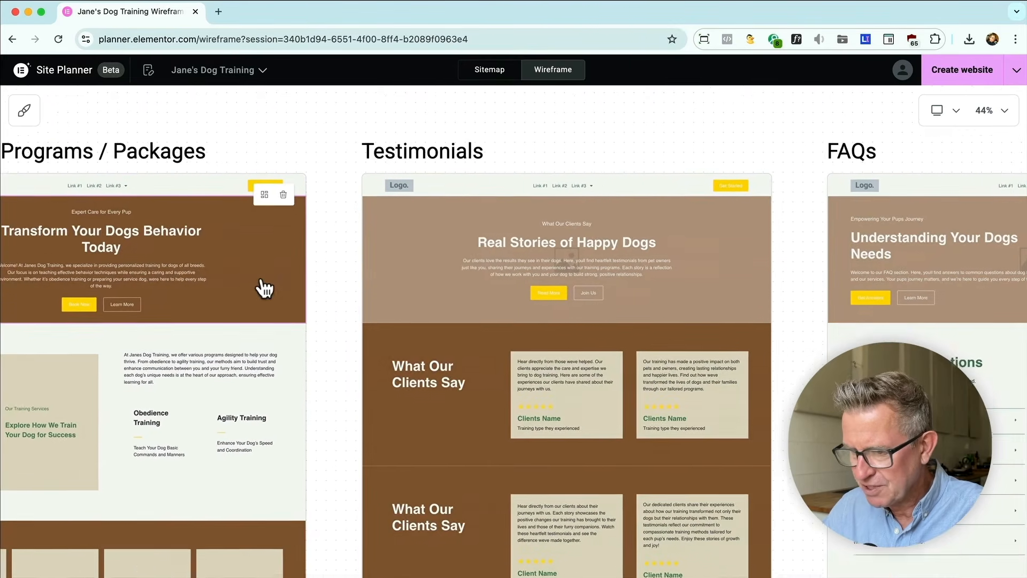
{"action": "scroll", "coordinate": [264, 288], "scroll_direction": "down", "scroll_amount": 2}
{"action": "scroll", "coordinate": [264, 289], "scroll_direction": "left", "scroll_amount": 5}
{"action": "scroll", "coordinate": [264, 289], "scroll_direction": "up", "scroll_amount": 1}
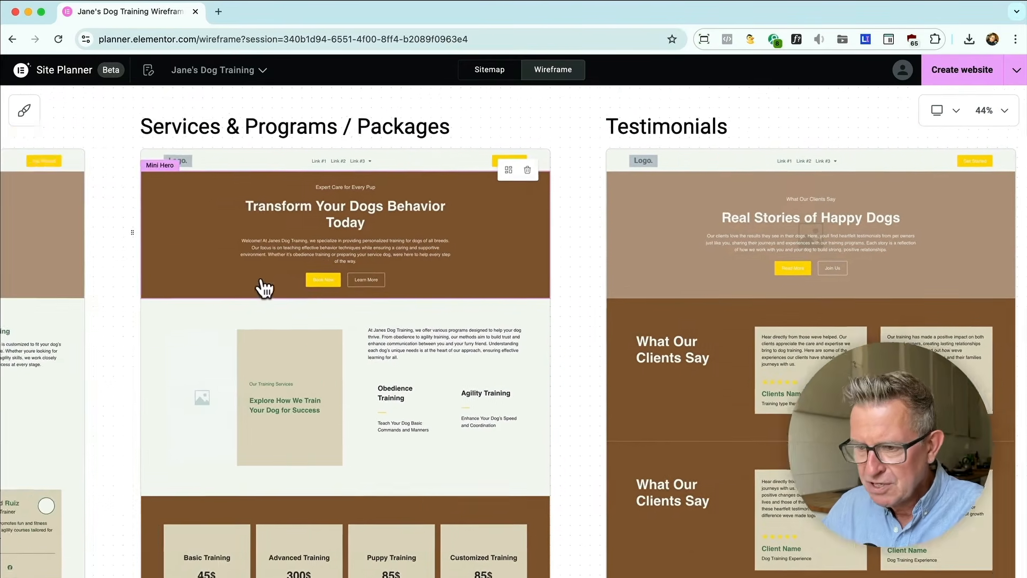
Examine the client testimonials, the FAQs page sections and the Contact page down to the Reach Out to Us form
{"action": "scroll", "coordinate": [264, 289], "scroll_direction": "right", "scroll_amount": 14}
{"action": "scroll", "coordinate": [263, 289], "scroll_direction": "down", "scroll_amount": 6}
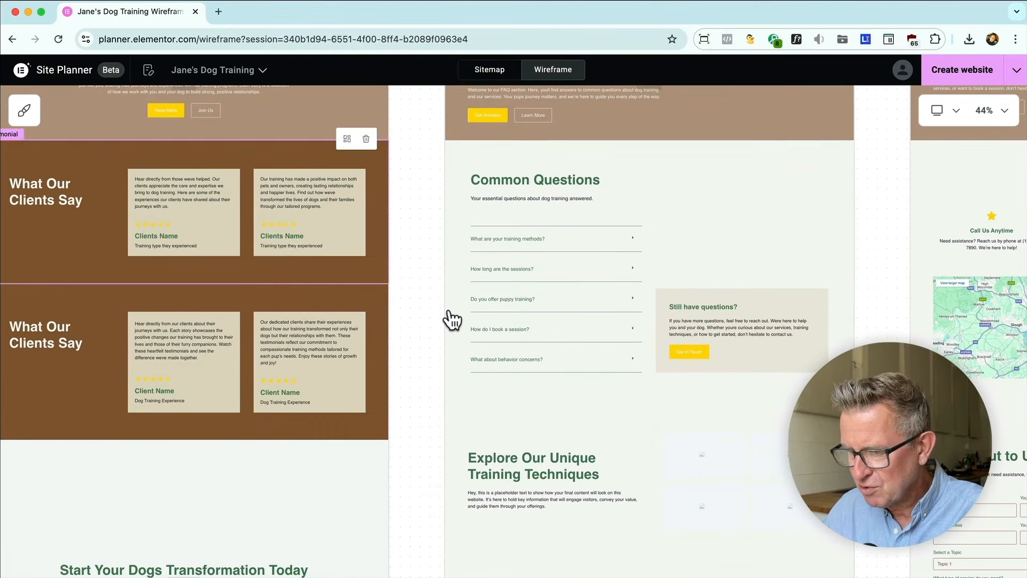
{"action": "scroll", "coordinate": [530, 378], "scroll_direction": "right", "scroll_amount": 5}
{"action": "scroll", "coordinate": [530, 379], "scroll_direction": "down", "scroll_amount": 6}
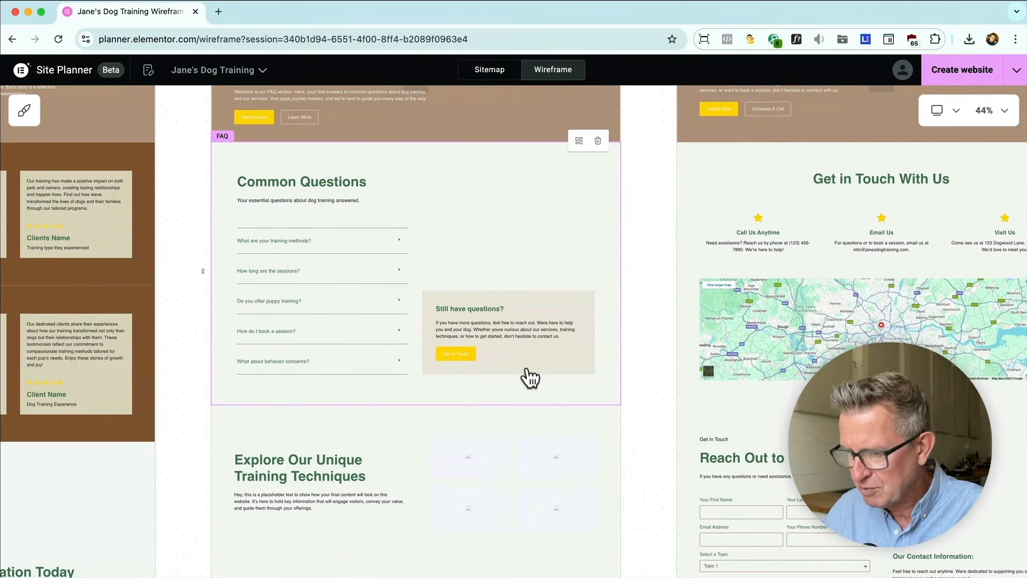
{"action": "scroll", "coordinate": [530, 378], "scroll_direction": "down", "scroll_amount": 2}
{"action": "scroll", "coordinate": [530, 378], "scroll_direction": "right", "scroll_amount": 5}
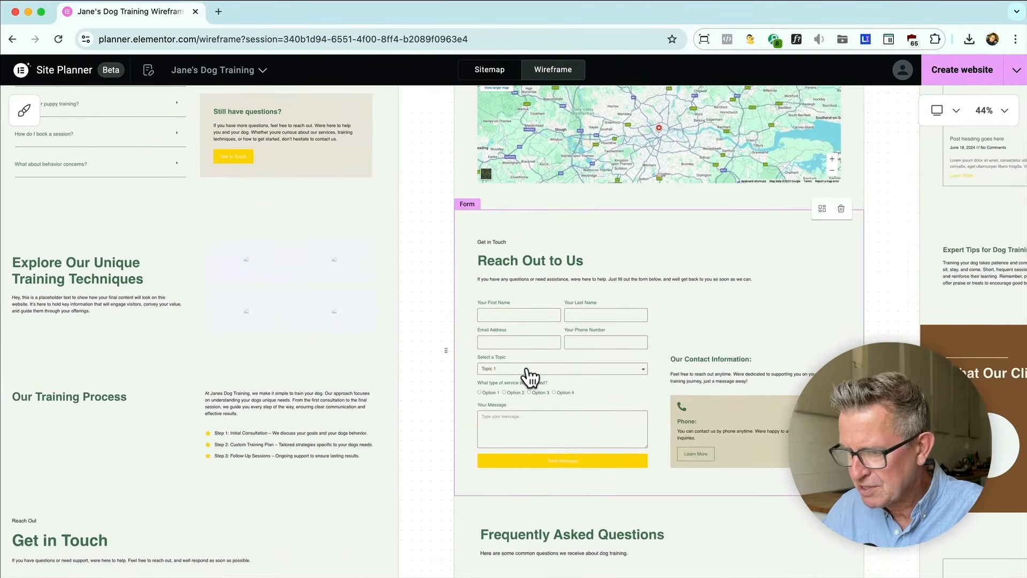
Examine the blog page's insights, training tips and testimonial sections, and the Gallery page's Training Highlights
{"action": "scroll", "coordinate": [530, 378], "scroll_direction": "up", "scroll_amount": 8}
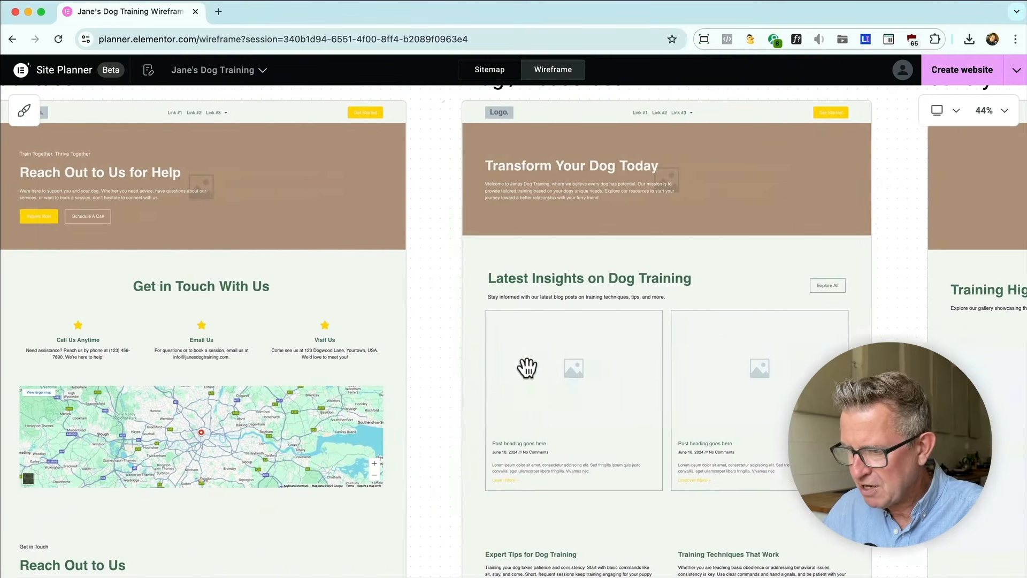
{"action": "scroll", "coordinate": [530, 378], "scroll_direction": "down", "scroll_amount": 8}
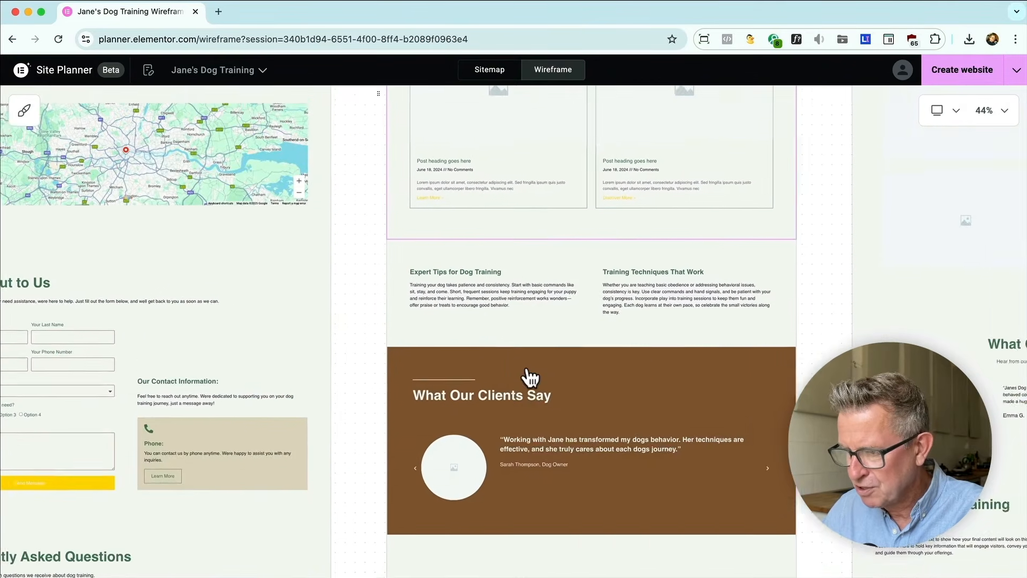
{"action": "scroll", "coordinate": [530, 379], "scroll_direction": "right", "scroll_amount": 20}
{"action": "scroll", "coordinate": [530, 378], "scroll_direction": "up", "scroll_amount": 6}
{"action": "scroll", "coordinate": [530, 378], "scroll_direction": "down", "scroll_amount": 5}
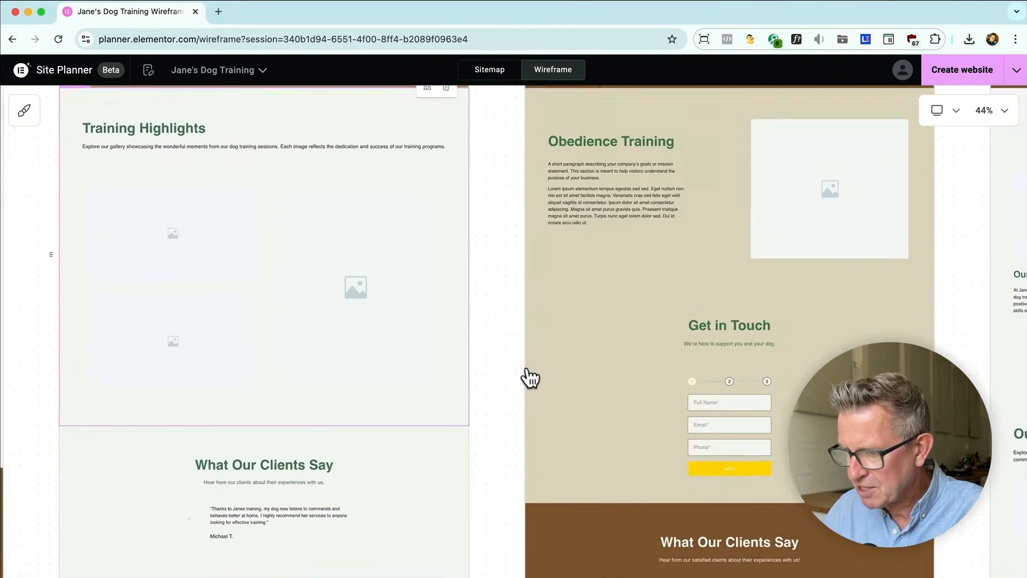
{"action": "scroll", "coordinate": [530, 378], "scroll_direction": "up", "scroll_amount": 6}
{"action": "scroll", "coordinate": [529, 378], "scroll_direction": "right", "scroll_amount": 5}
{"action": "scroll", "coordinate": [530, 378], "scroll_direction": "down", "scroll_amount": 10}
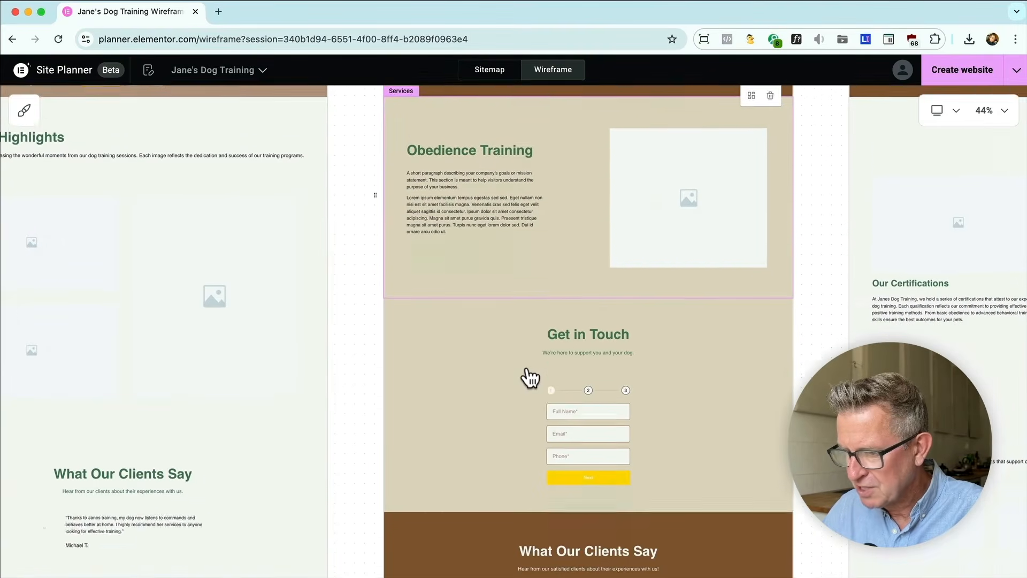
Examine the lower sections of the Book a Session page and the partner logos and testimonials beside it, returning to the Home page
{"action": "scroll", "coordinate": [634, 446], "scroll_direction": "down", "scroll_amount": 10}
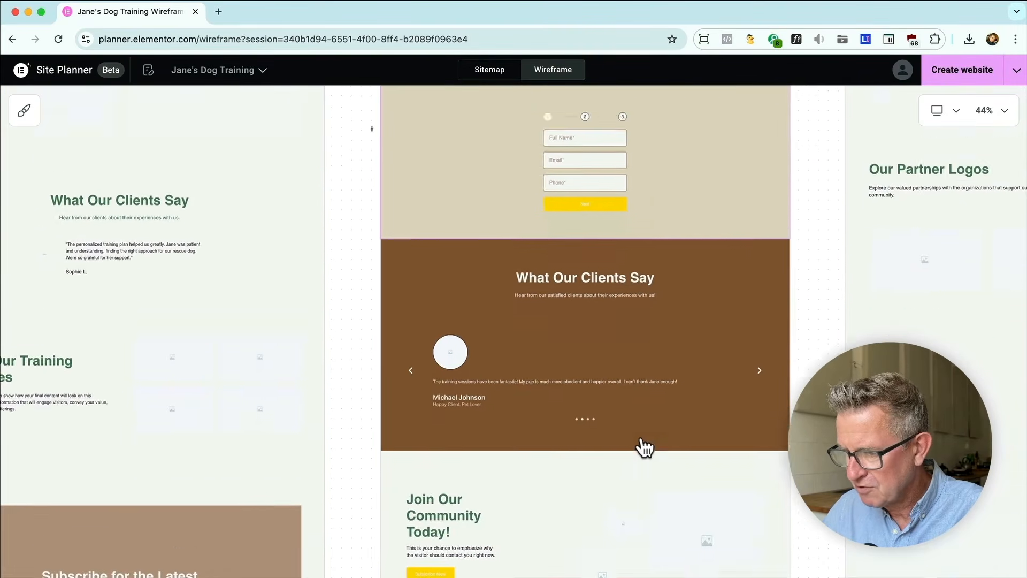
{"action": "scroll", "coordinate": [645, 447], "scroll_direction": "up", "scroll_amount": 2}
{"action": "scroll", "coordinate": [645, 447], "scroll_direction": "right", "scroll_amount": 7}
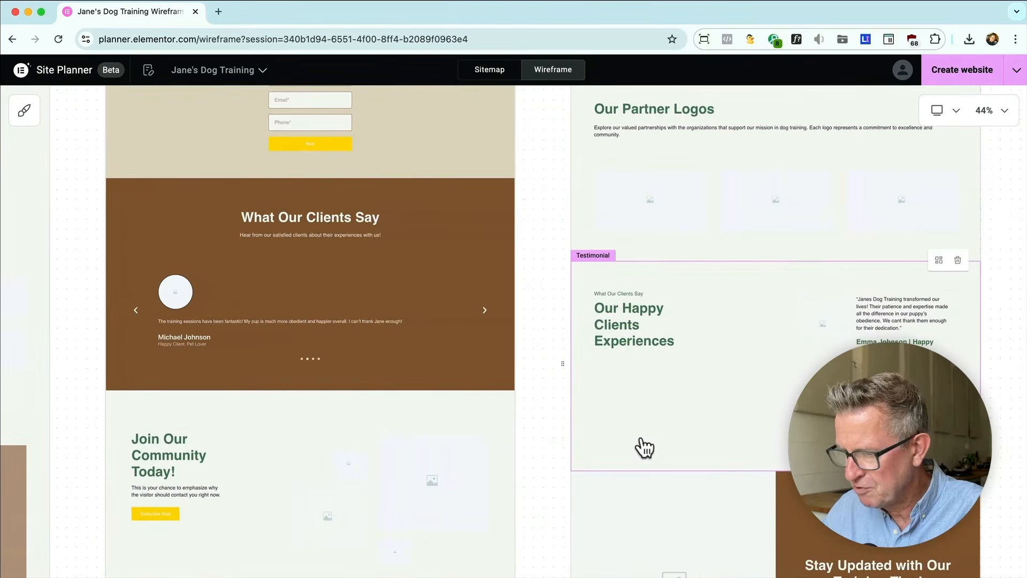
{"action": "scroll", "coordinate": [644, 447], "scroll_direction": "up", "scroll_amount": 9}
{"action": "scroll", "coordinate": [645, 447], "scroll_direction": "up", "scroll_amount": 7}
{"action": "scroll", "coordinate": [645, 446], "scroll_direction": "left", "scroll_amount": 20}
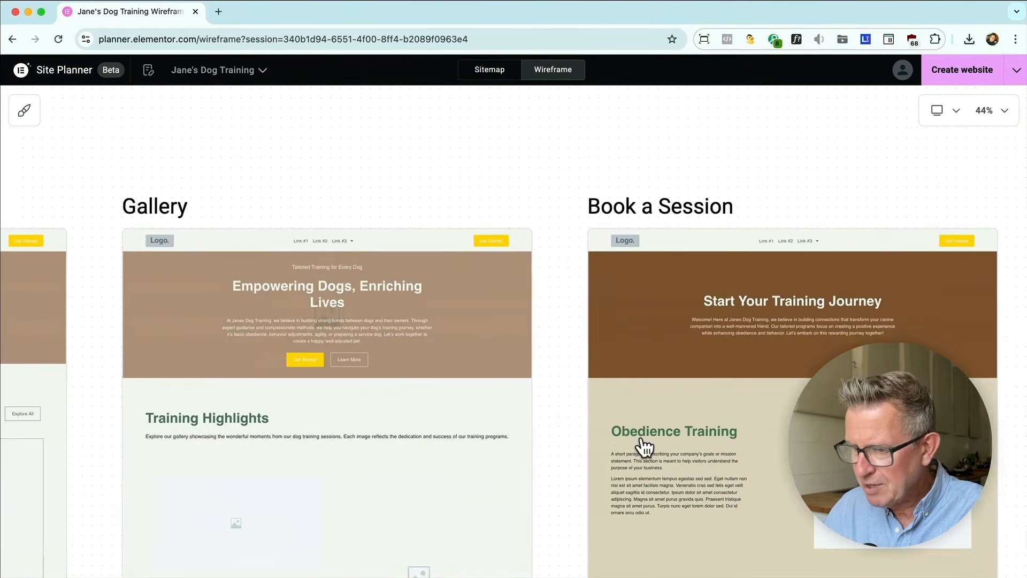
{"action": "scroll", "coordinate": [644, 446], "scroll_direction": "left", "scroll_amount": 20}
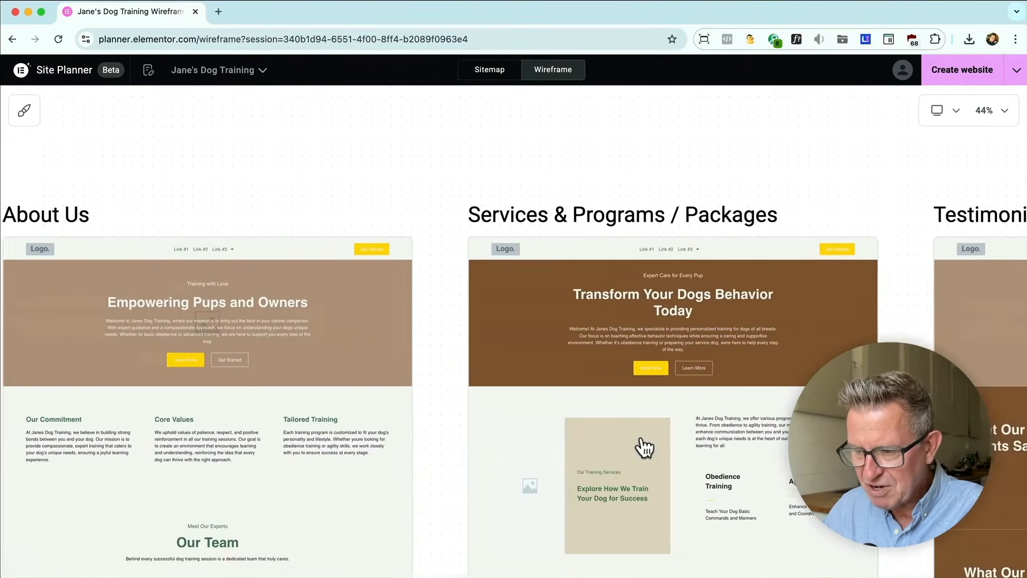
{"action": "scroll", "coordinate": [645, 447], "scroll_direction": "left", "scroll_amount": 3}
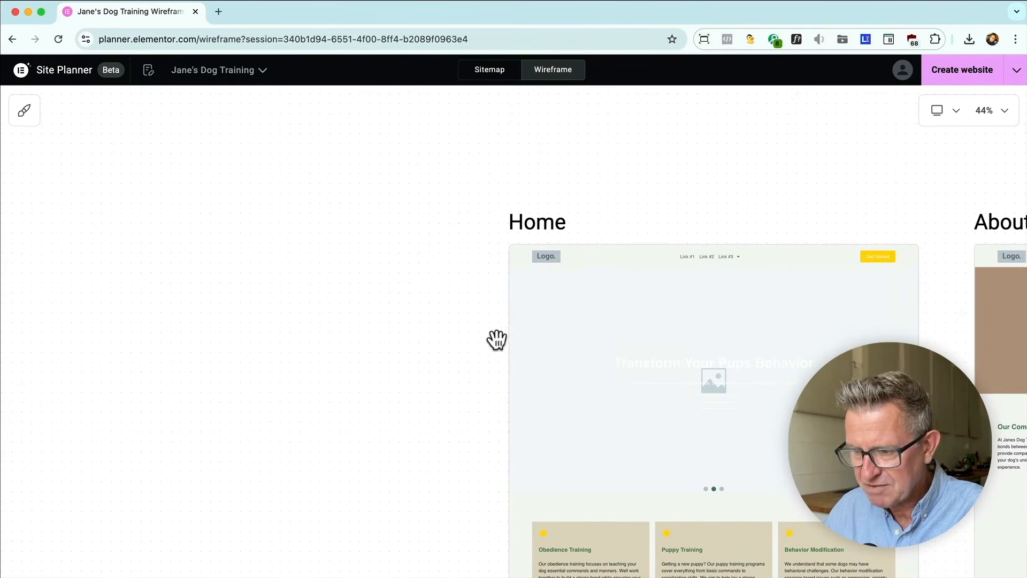
{"action": "scroll", "coordinate": [346, 182], "scroll_direction": "down", "scroll_amount": 2}
{"action": "scroll", "coordinate": [345, 182], "scroll_direction": "right", "scroll_amount": 2}
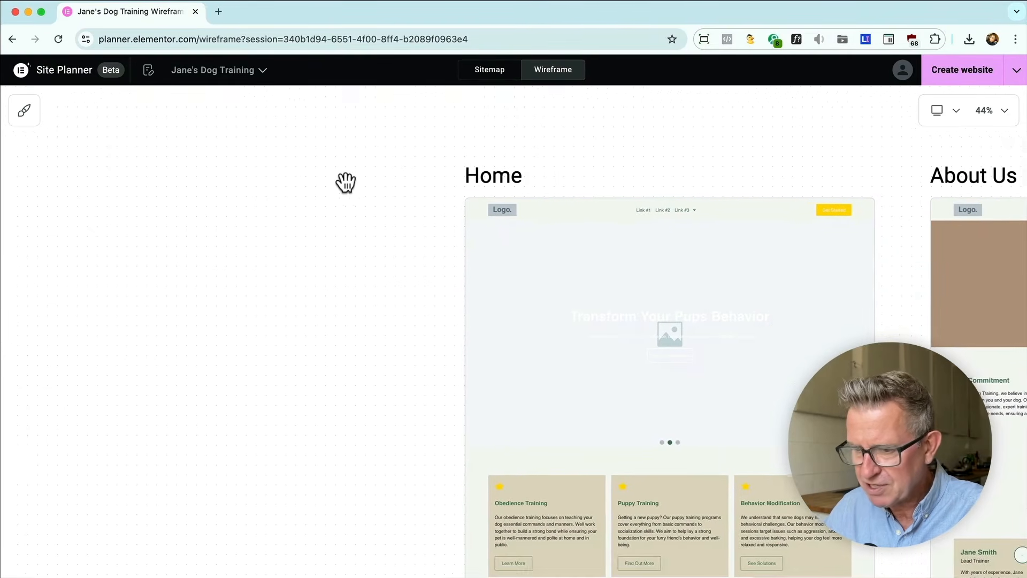
Try the all-green suggested color palette, then apply the suggested palette of gold, pale green, medium green and dark green
{"action": "left_click", "coordinate": [24, 110]}
{"action": "left_click", "coordinate": [180, 245]}
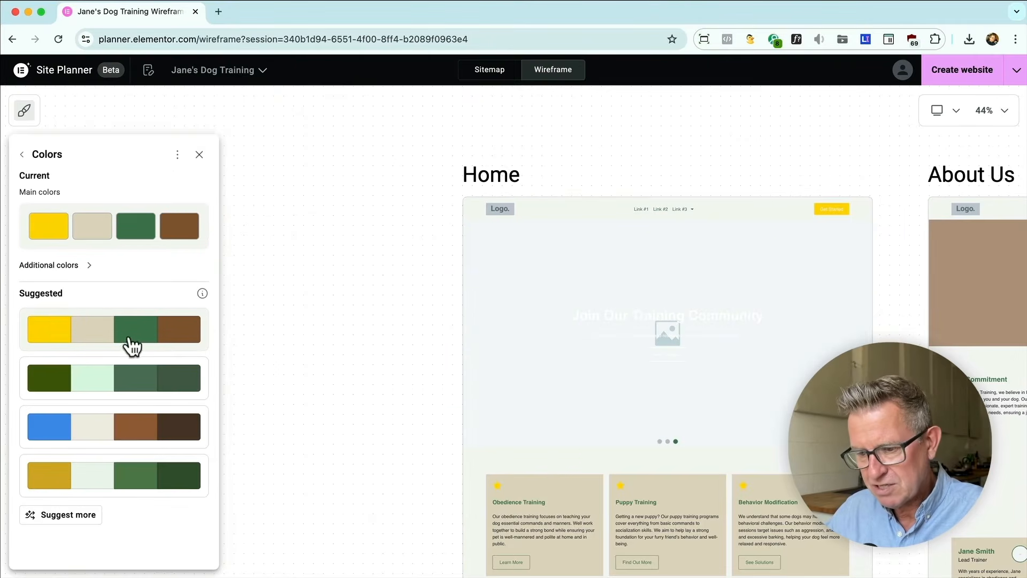
{"action": "left_click", "coordinate": [107, 381]}
{"action": "left_click", "coordinate": [108, 413]}
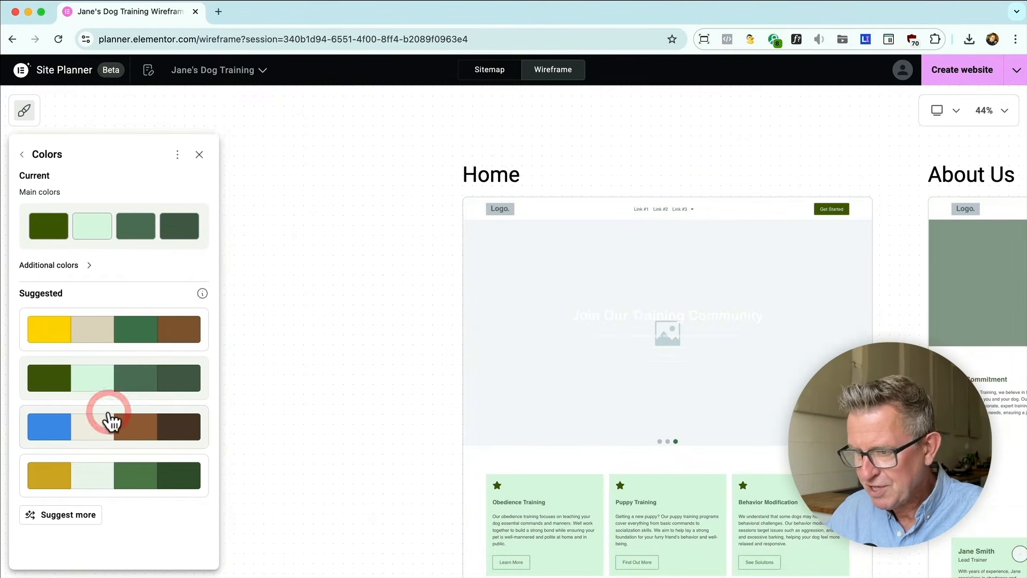
{"action": "left_click", "coordinate": [112, 474]}
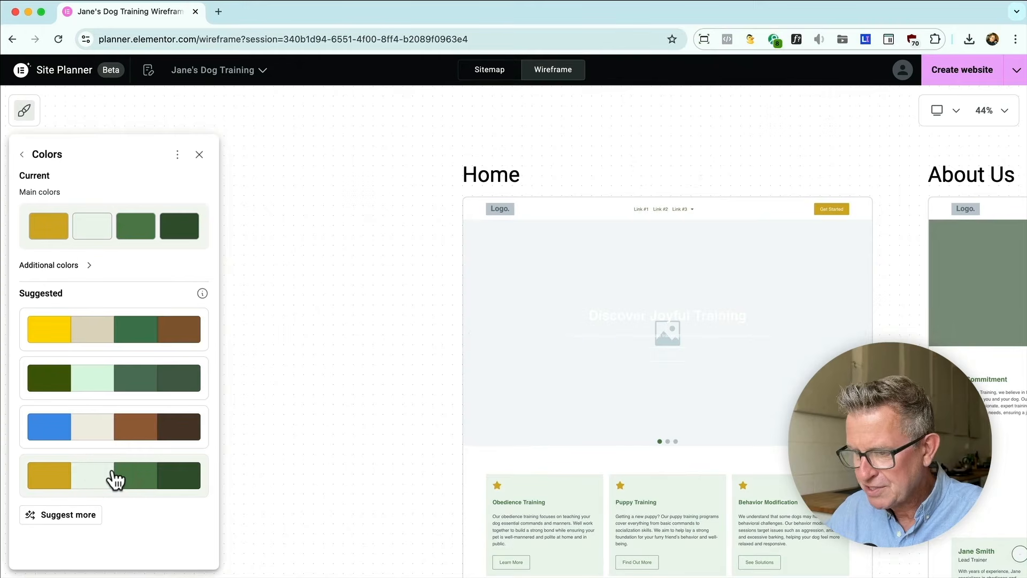
{"action": "left_click", "coordinate": [111, 476]}
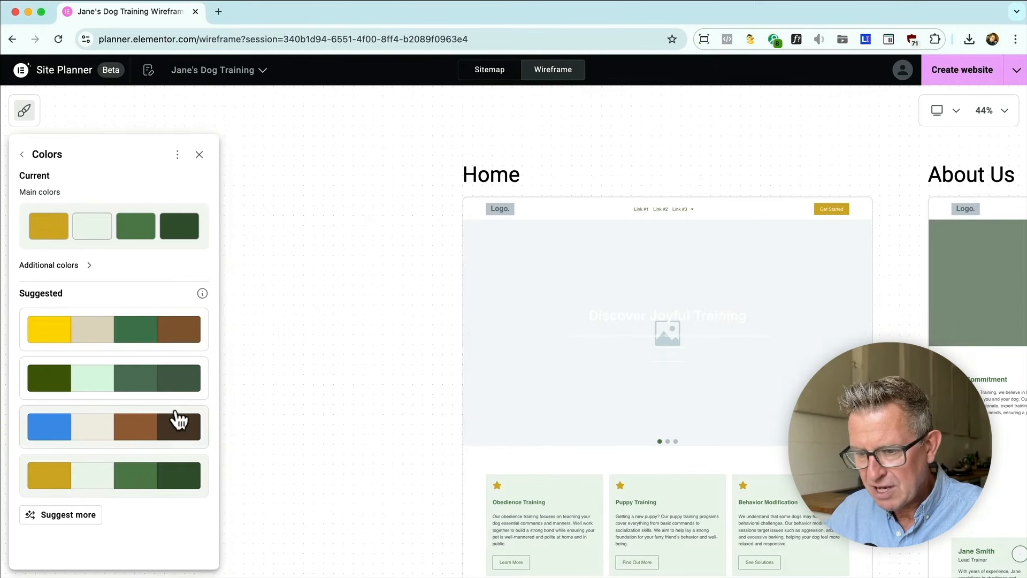
Try #32a458 and #8ab599 as the Background Accent color, then reapply the suggested gold and green palette
{"action": "left_click", "coordinate": [94, 224]}
{"action": "left_click", "coordinate": [142, 293]}
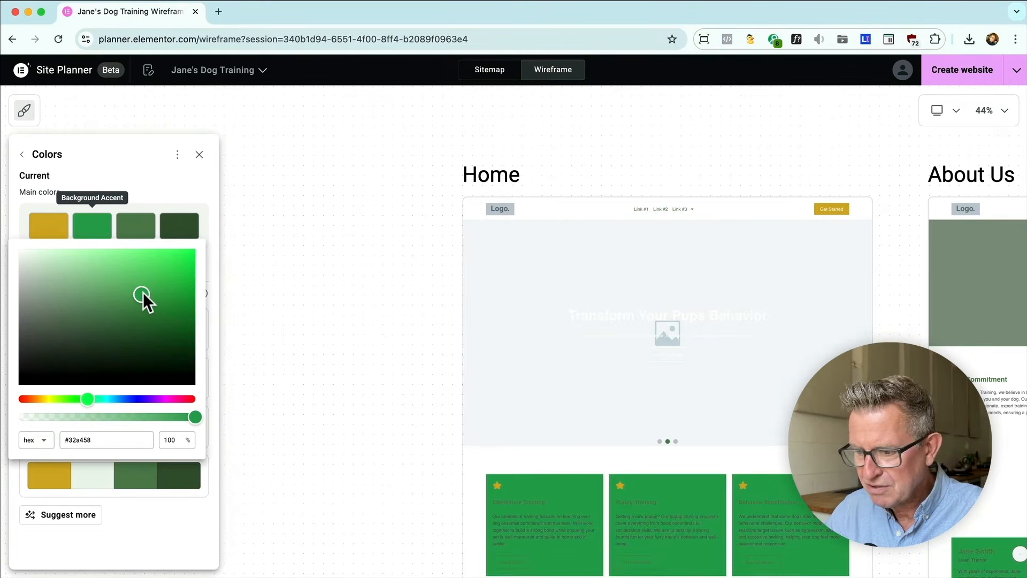
{"action": "left_click_drag", "start_coordinate": [143, 292], "coordinate": [62, 283]}
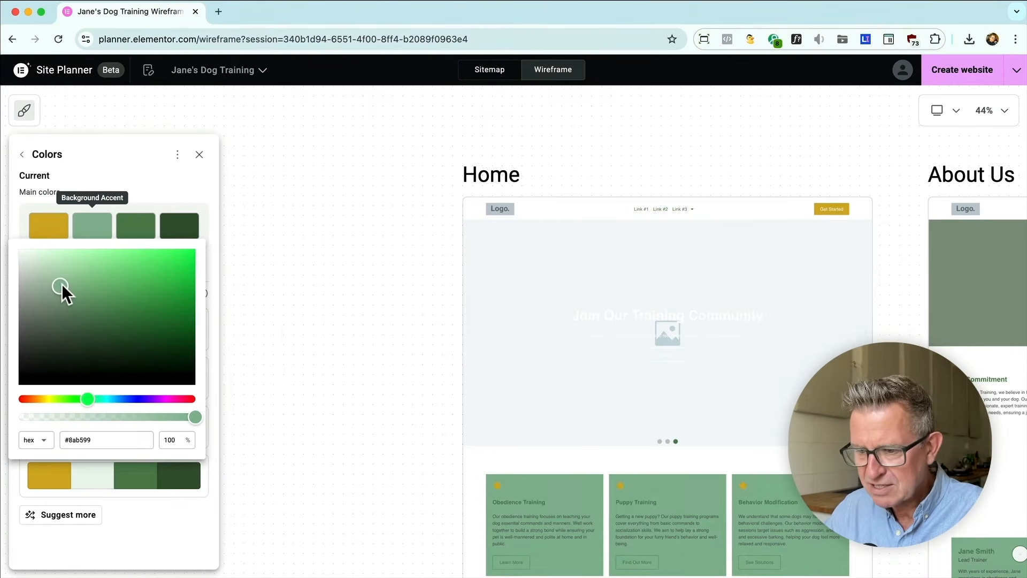
{"action": "left_click", "coordinate": [123, 155]}
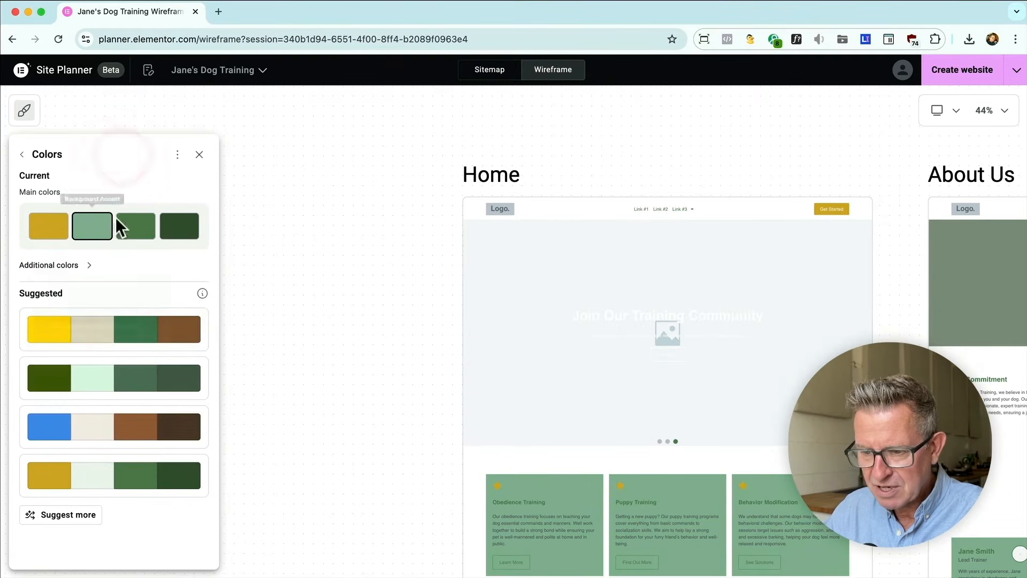
{"action": "left_click", "coordinate": [110, 475]}
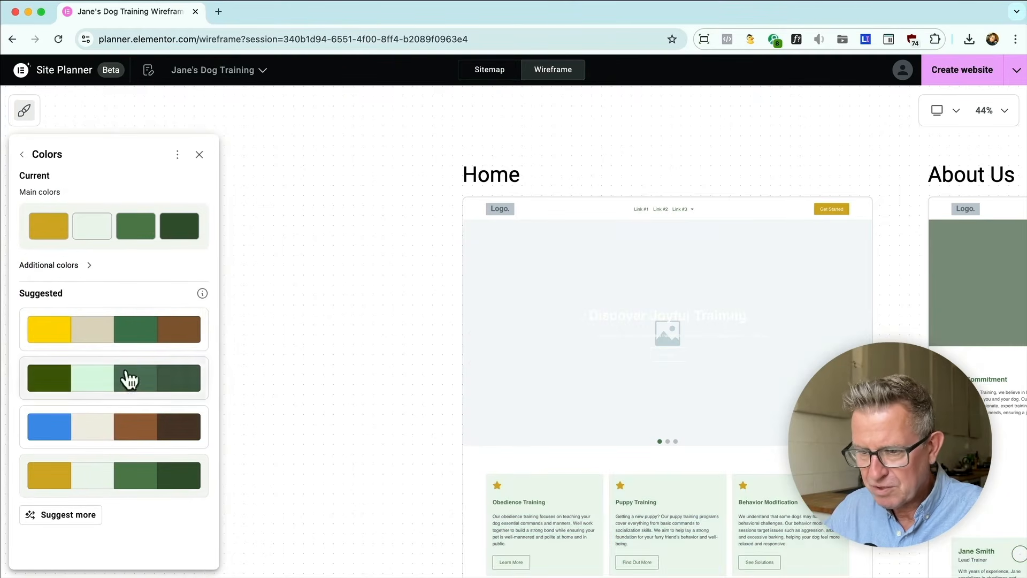
Apply the suggested font pairing of Tiro Devanagari Hindi for headings and Poppins for paragraphs, leaving the heading font choice as it is
{"action": "scroll", "coordinate": [512, 396], "scroll_direction": "down", "scroll_amount": 5}
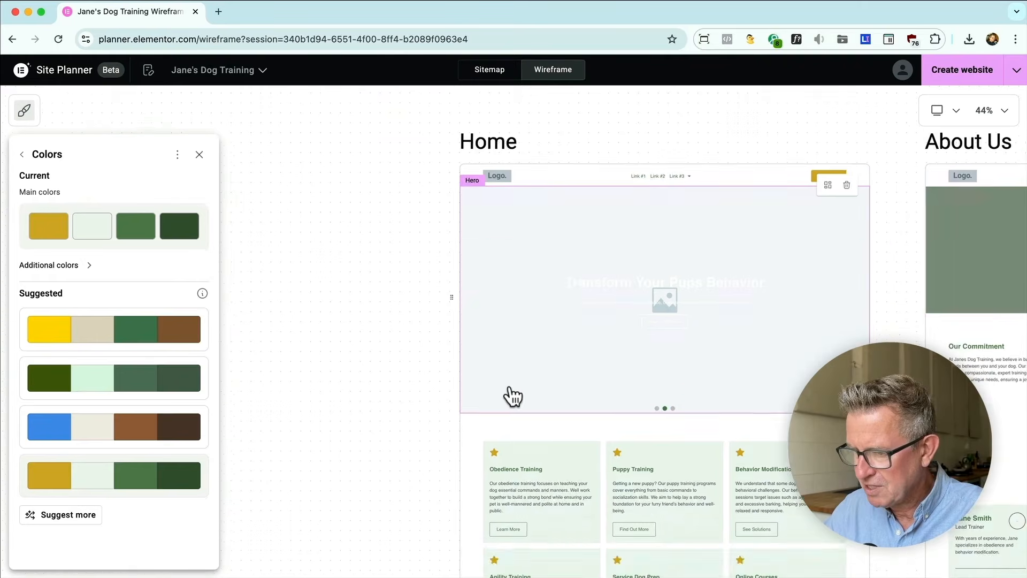
{"action": "scroll", "coordinate": [512, 396], "scroll_direction": "down", "scroll_amount": 2}
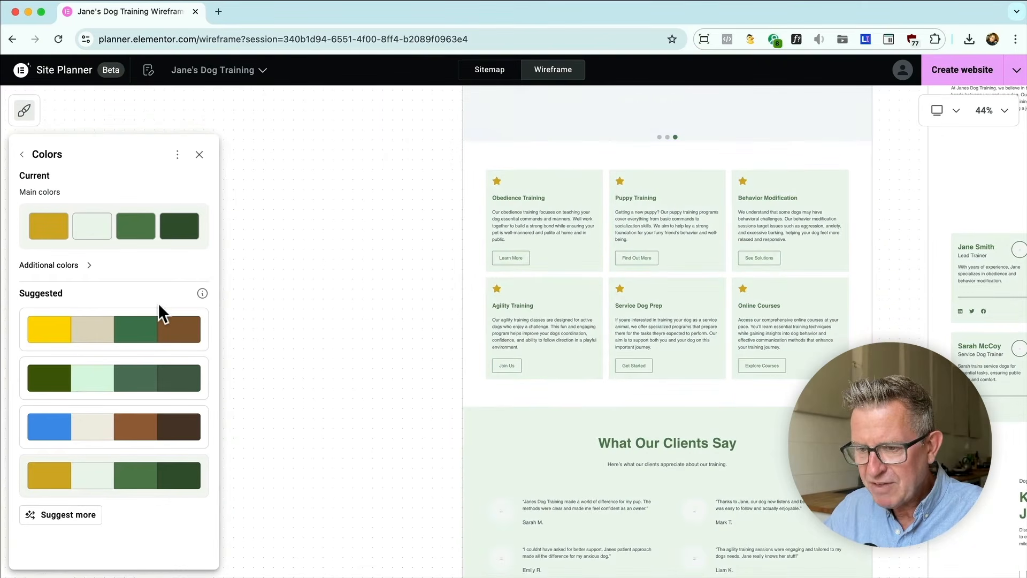
{"action": "left_click", "coordinate": [21, 155]}
{"action": "left_click", "coordinate": [184, 349]}
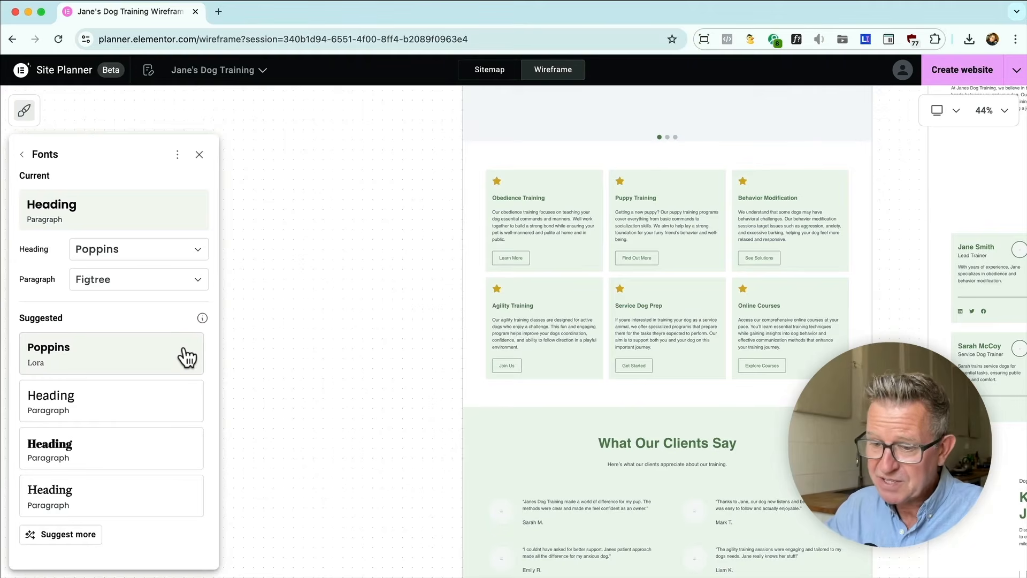
{"action": "left_click", "coordinate": [126, 502]}
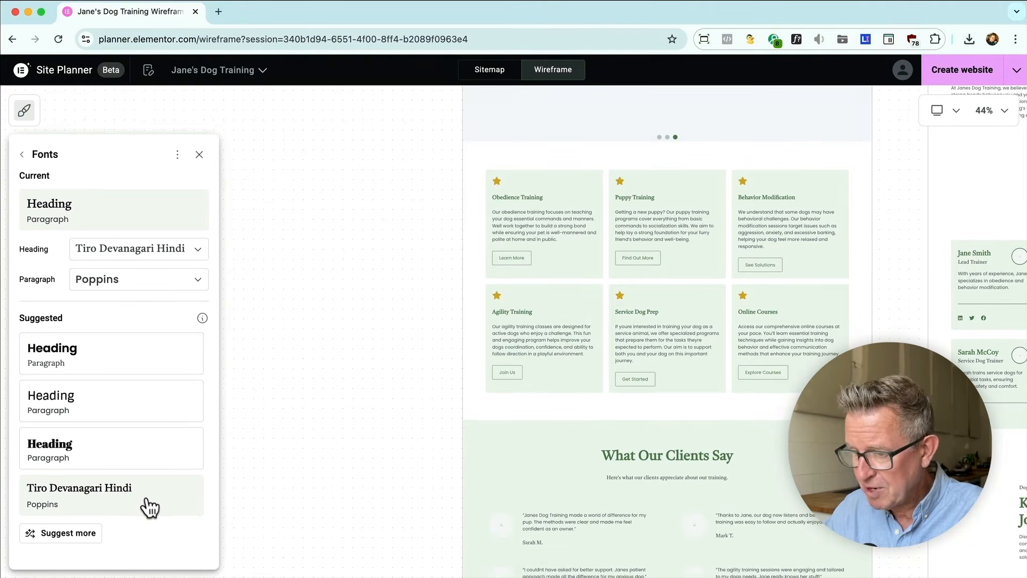
{"action": "scroll", "coordinate": [439, 400], "scroll_direction": "up", "scroll_amount": 5}
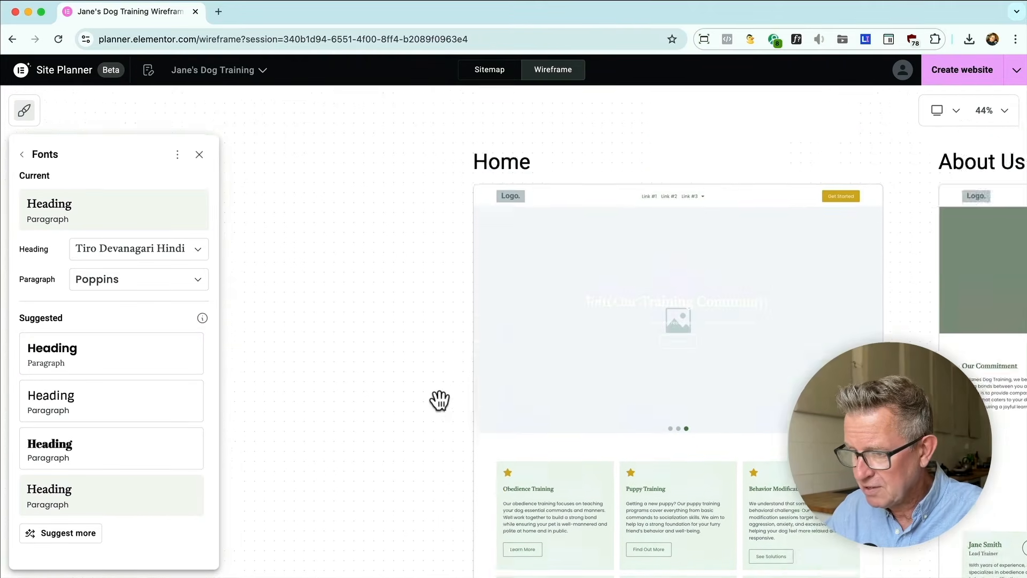
{"action": "left_click", "coordinate": [166, 247]}
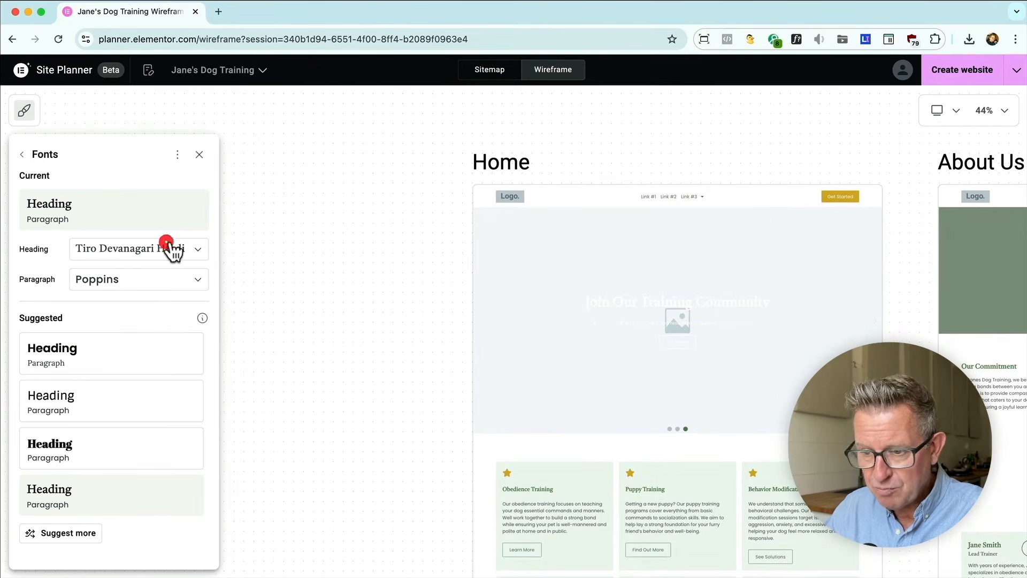
{"action": "left_click", "coordinate": [326, 265]}
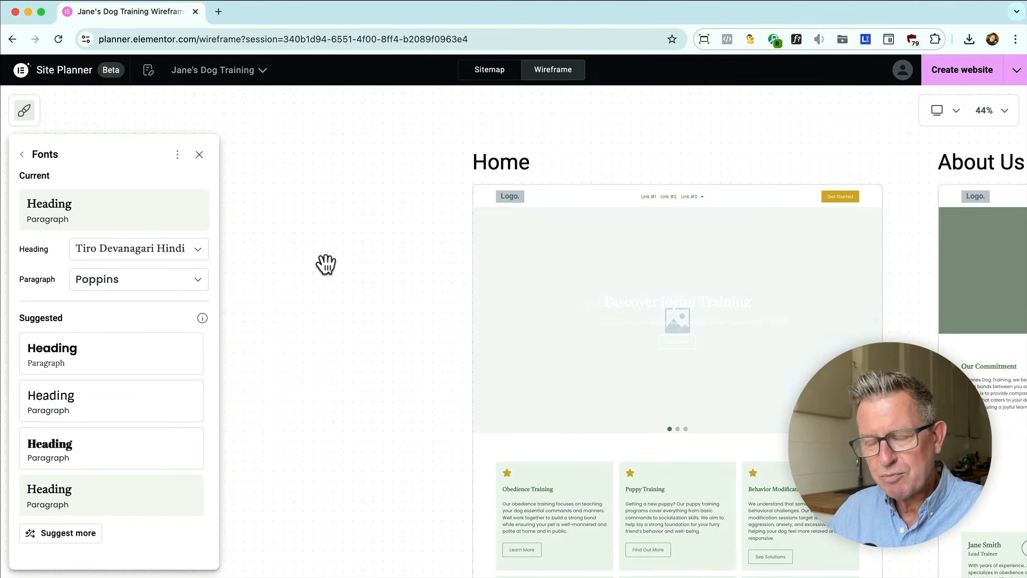
Close the site style settings and look over the restyled Home, About Us and Services & Programs / Packages wireframes
{"action": "left_click", "coordinate": [21, 154]}
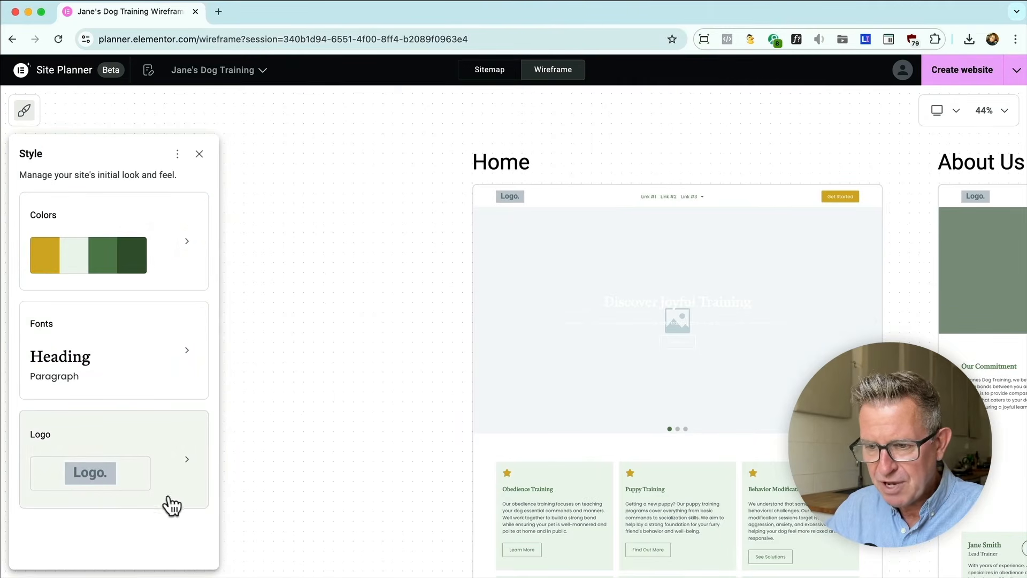
{"action": "left_click", "coordinate": [199, 154]}
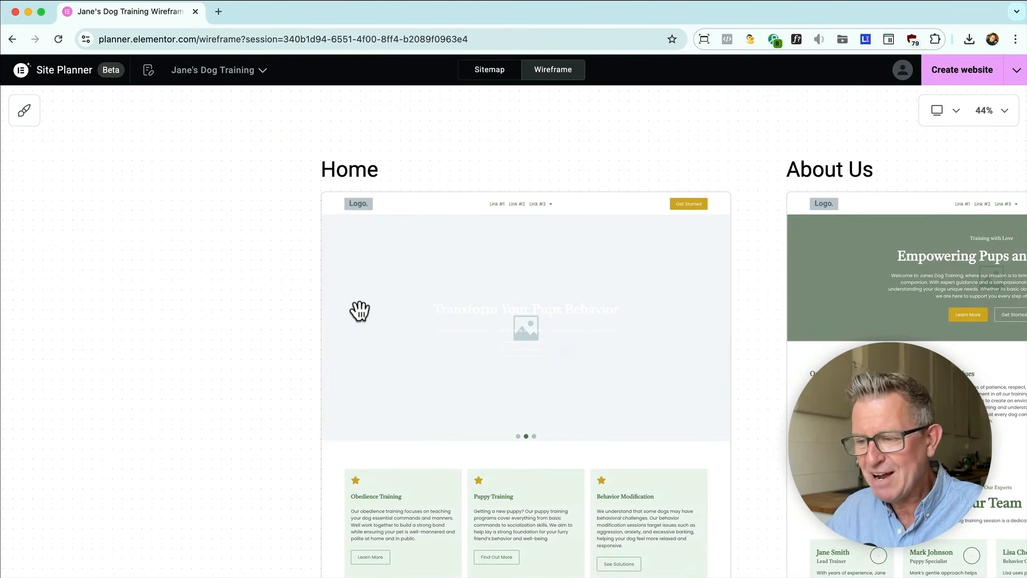
{"action": "scroll", "coordinate": [360, 310], "scroll_direction": "right", "scroll_amount": 10}
{"action": "scroll", "coordinate": [359, 310], "scroll_direction": "down", "scroll_amount": 5}
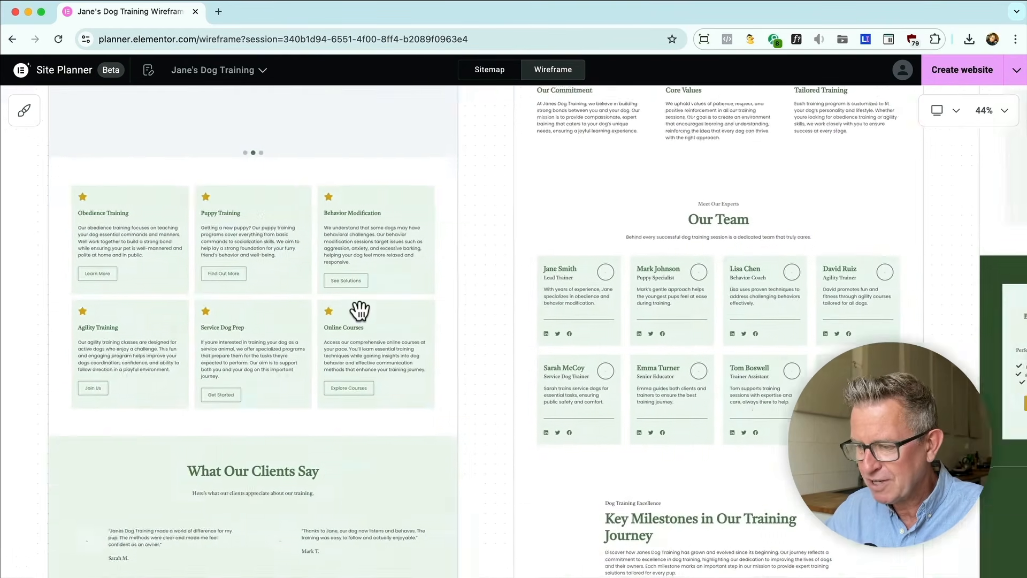
{"action": "scroll", "coordinate": [362, 320], "scroll_direction": "up", "scroll_amount": 6}
{"action": "scroll", "coordinate": [362, 320], "scroll_direction": "right", "scroll_amount": 5}
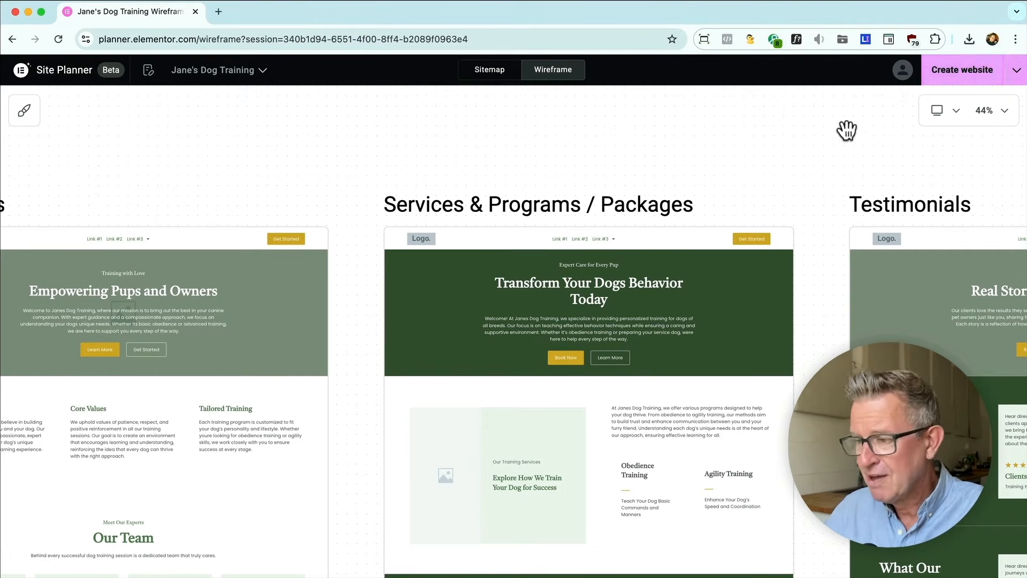
Start creating the website by choosing to import the kit to an existing WordPress site
{"action": "left_click", "coordinate": [960, 76]}
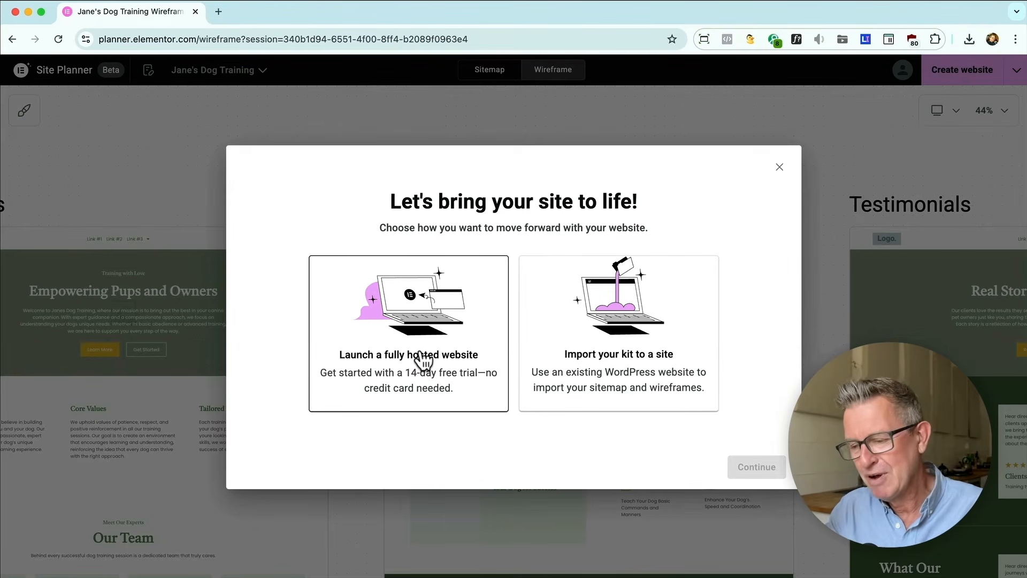
{"action": "left_click", "coordinate": [600, 350]}
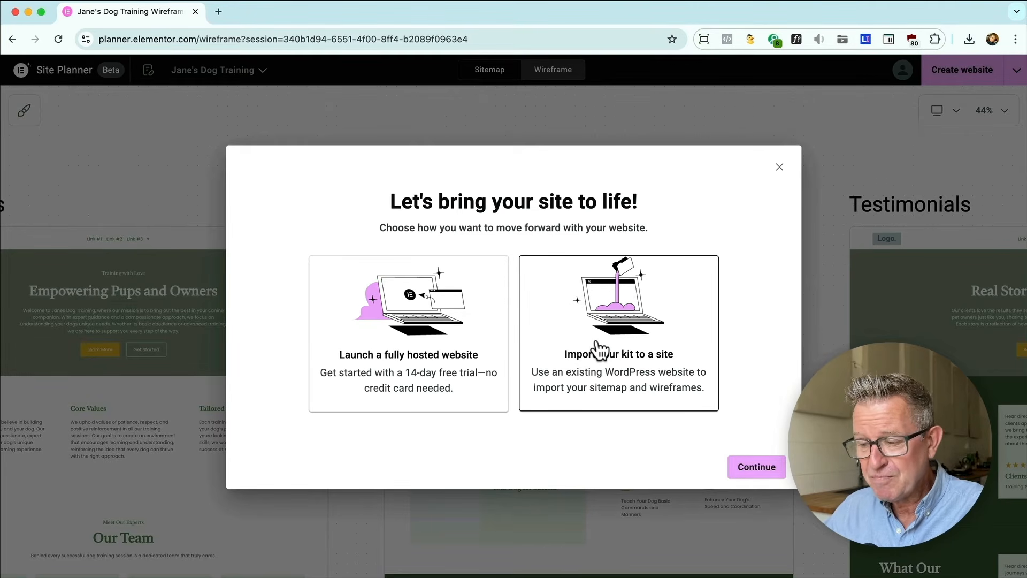
{"action": "left_click", "coordinate": [754, 467]}
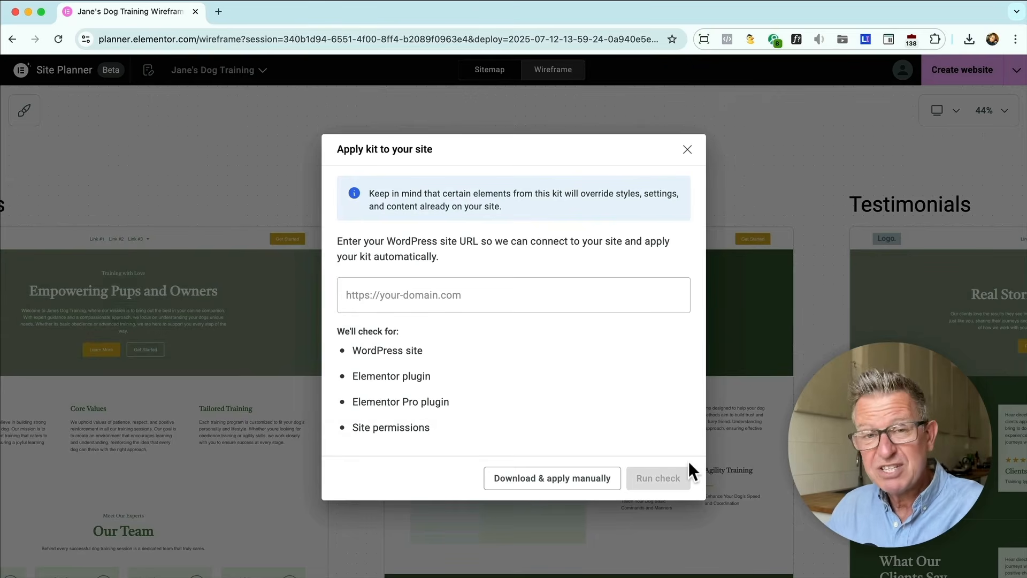
Choose to download and apply the kit manually instead of entering a site URL, and download the finished kit
{"action": "left_click", "coordinate": [380, 306]}
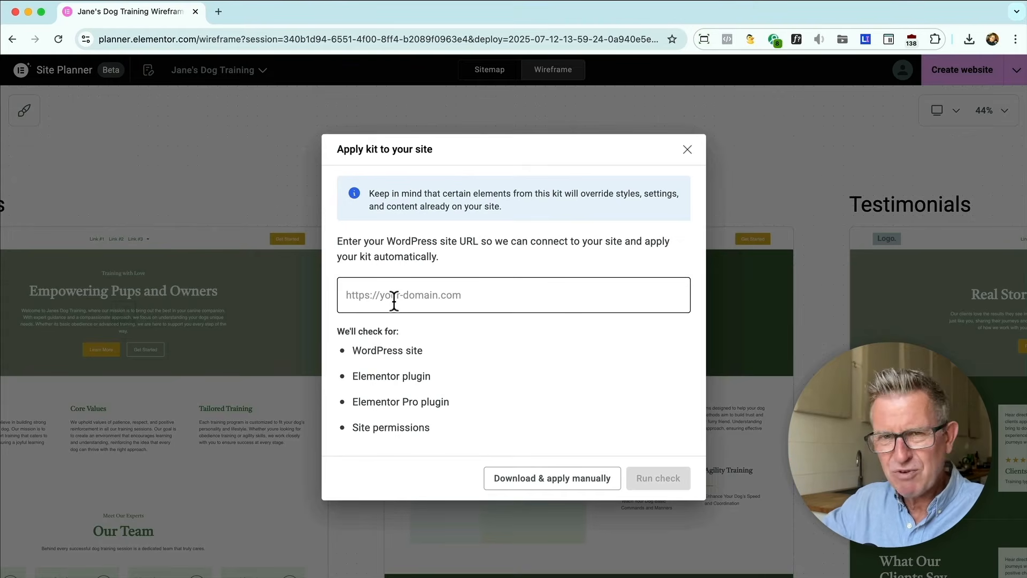
{"action": "left_click", "coordinate": [545, 484]}
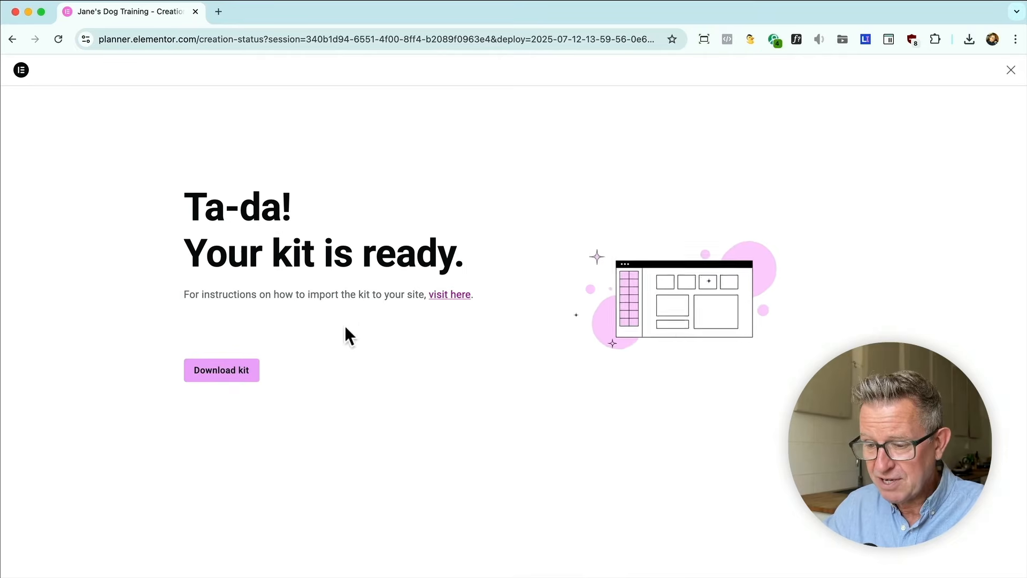
{"action": "left_click", "coordinate": [224, 372]}
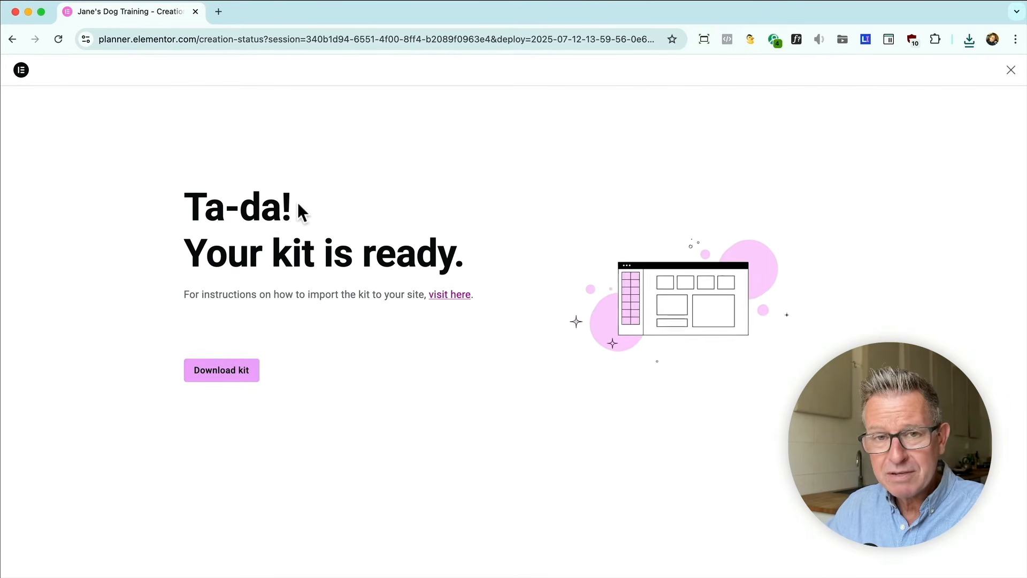
Switch to the elementor.local WordPress admin and check its installed plugins
{"action": "key", "text": "super+Tab"}
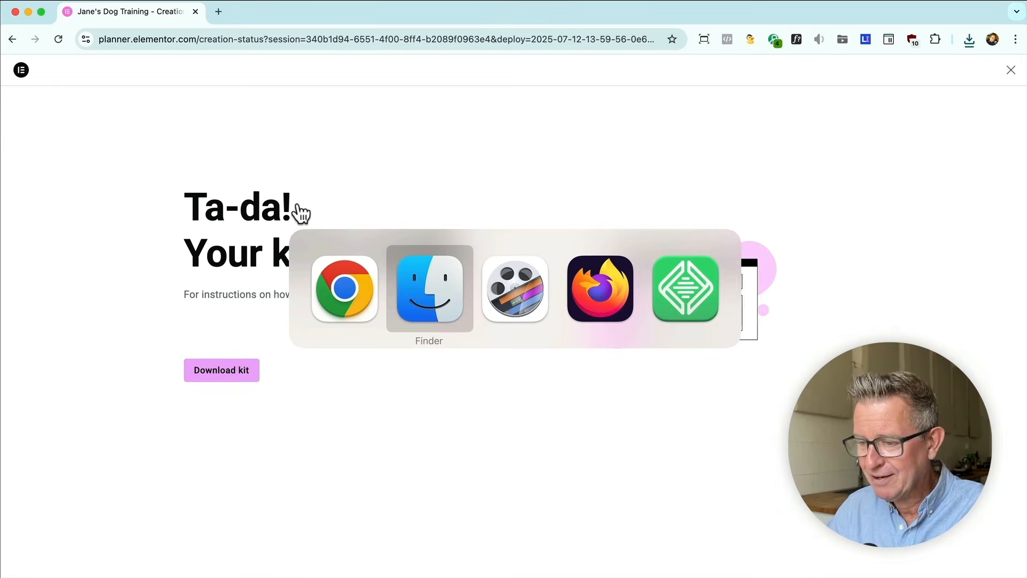
{"action": "left_click", "coordinate": [378, 280]}
{"action": "key", "text": "super+grave"}
{"action": "left_click", "coordinate": [259, 11]}
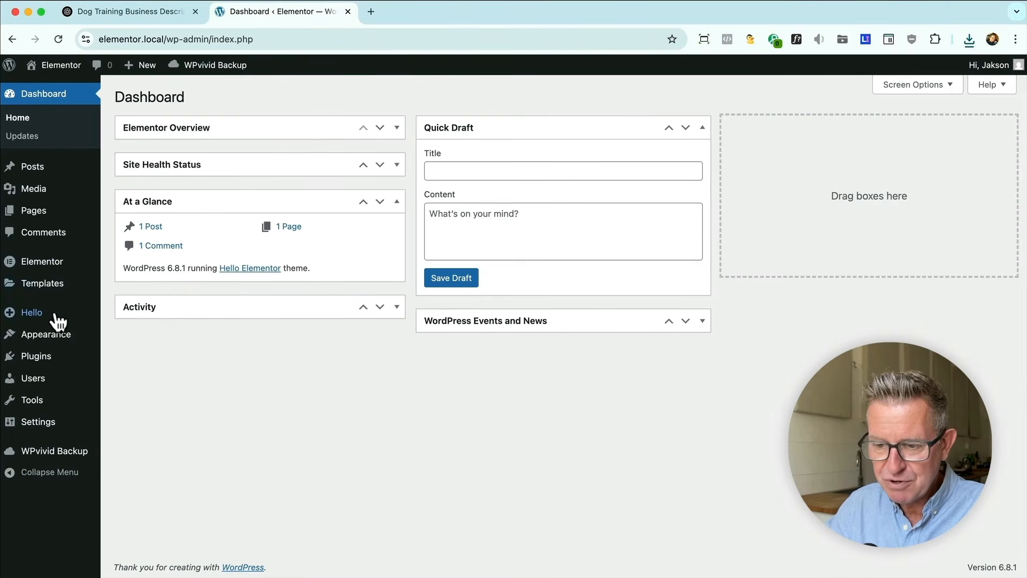
{"action": "mouse_move", "coordinate": [85, 332]}
{"action": "left_click", "coordinate": [80, 356]}
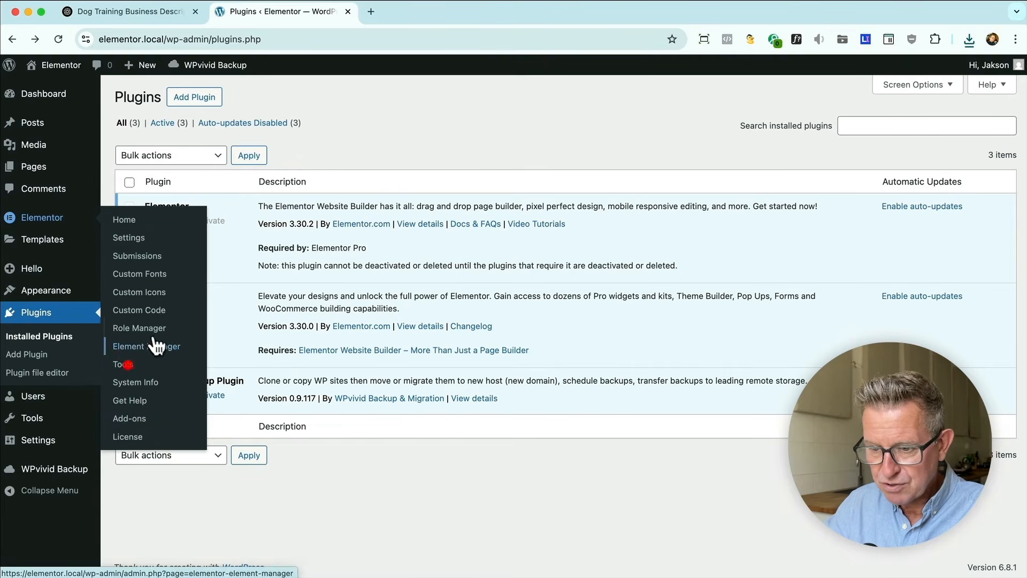
Start a website template import from Elementor's Website Templates tools
{"action": "left_click", "coordinate": [128, 364]}
{"action": "left_click", "coordinate": [471, 137]}
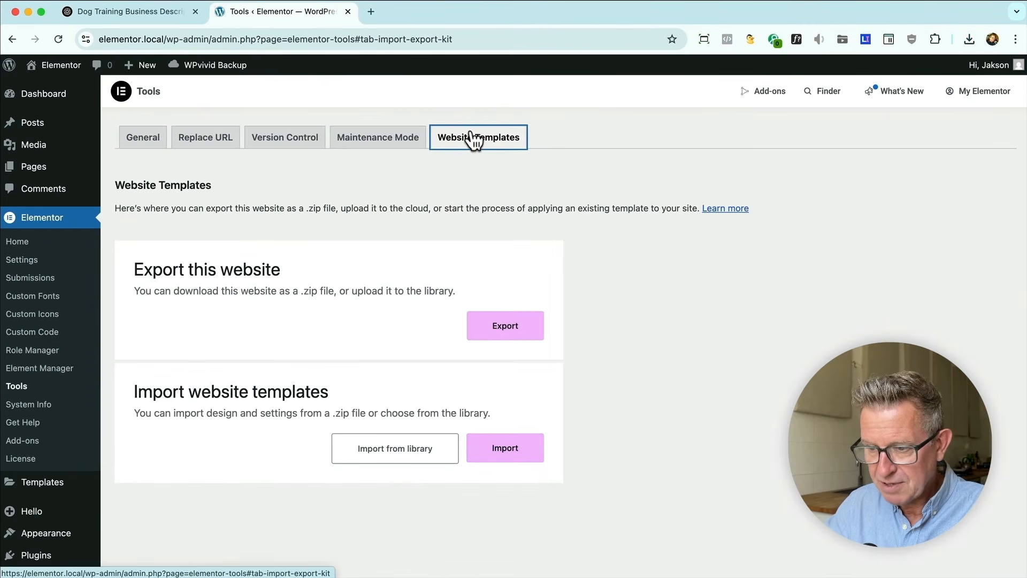
{"action": "left_click", "coordinate": [506, 448]}
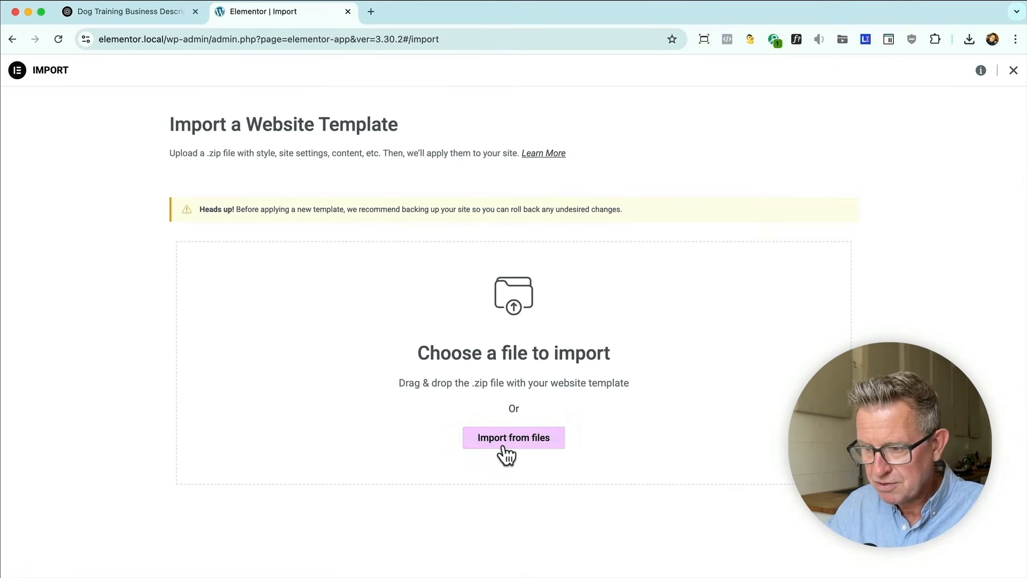
Supply the most recently downloaded kit zip for the import, accepting the unsafe-file warning and suppressing it in future
{"action": "left_click", "coordinate": [968, 39]}
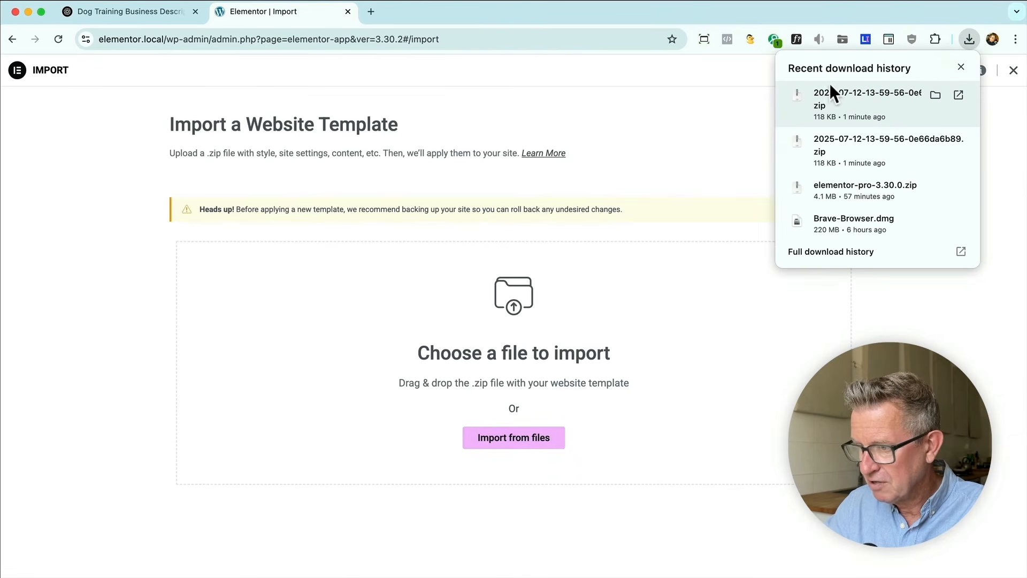
{"action": "left_click_drag", "start_coordinate": [830, 90], "coordinate": [467, 340]}
{"action": "left_click", "coordinate": [467, 342]}
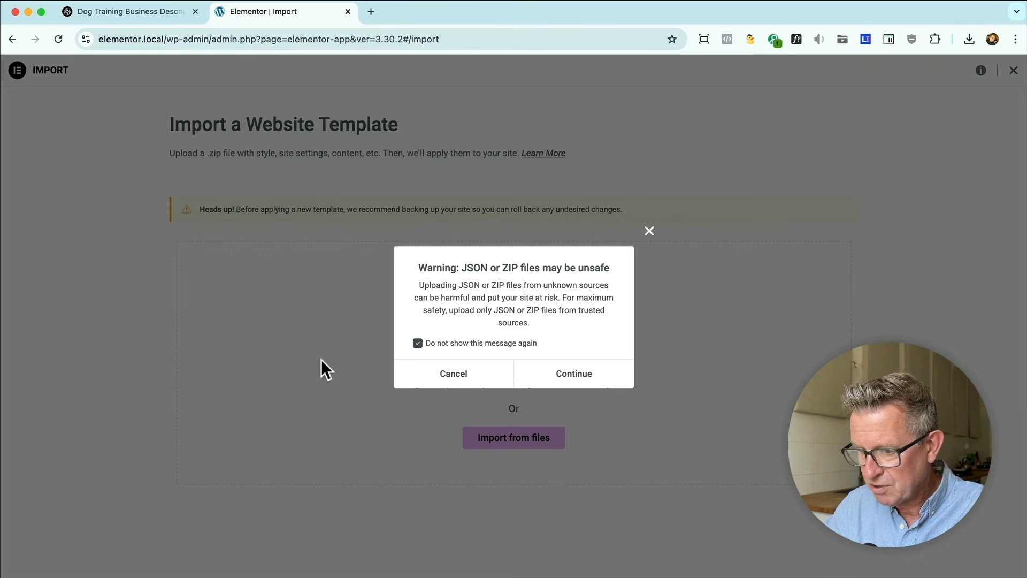
{"action": "left_click", "coordinate": [584, 376]}
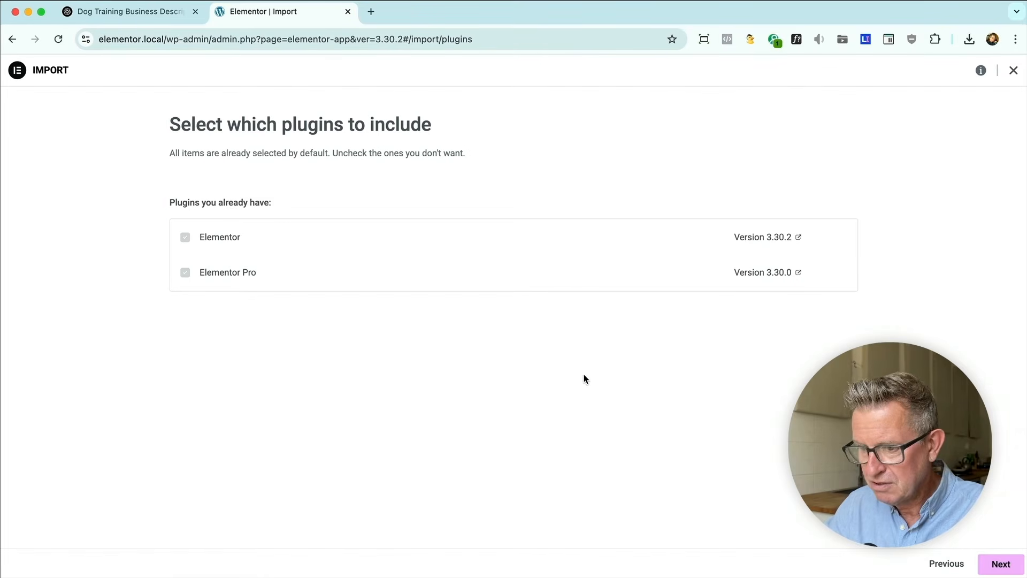
Import the kit's templates, content with Products, and site settings, enabling unfiltered file uploads
{"action": "left_click", "coordinate": [1001, 564]}
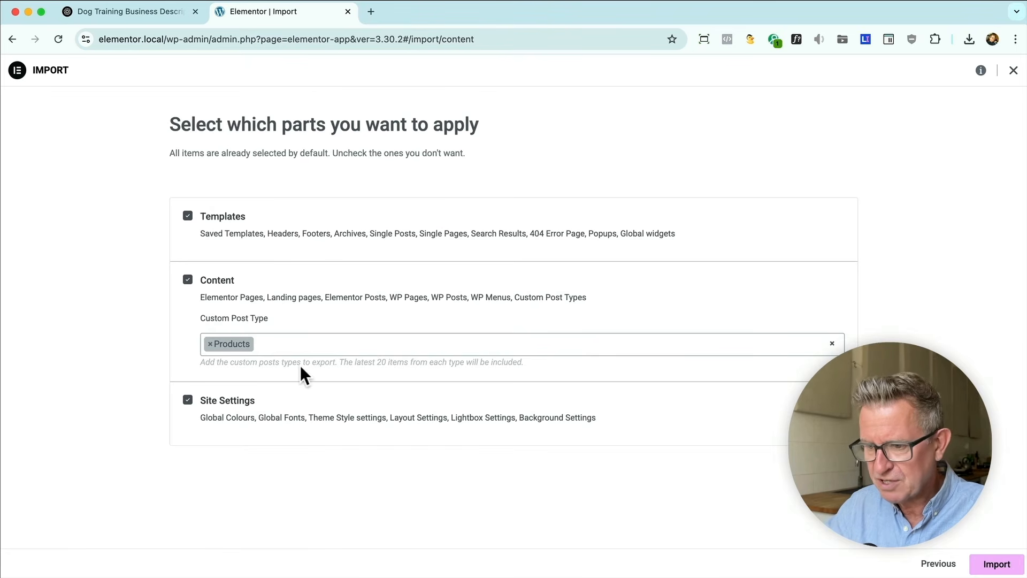
{"action": "left_click", "coordinate": [994, 566]}
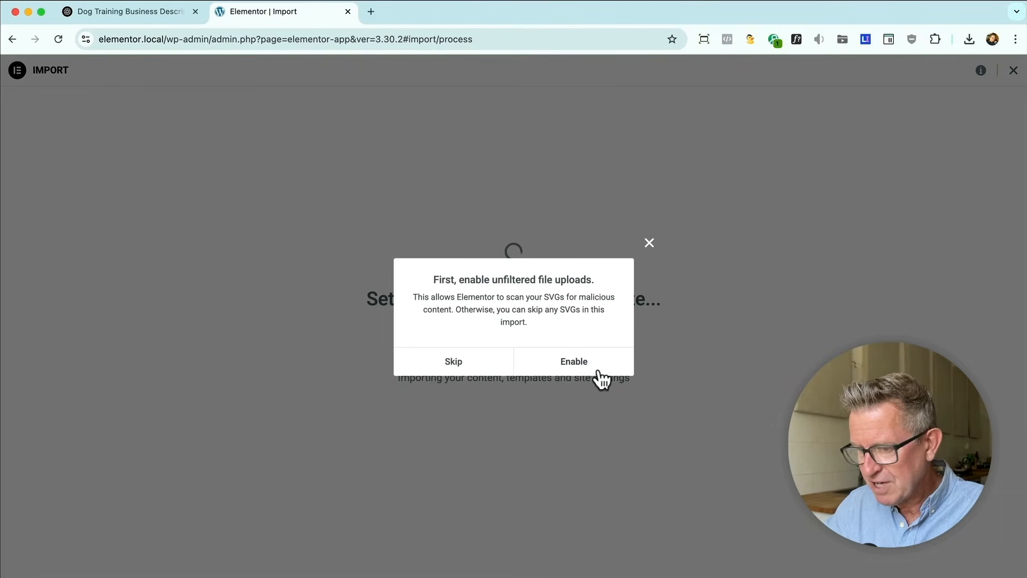
{"action": "left_click", "coordinate": [601, 378]}
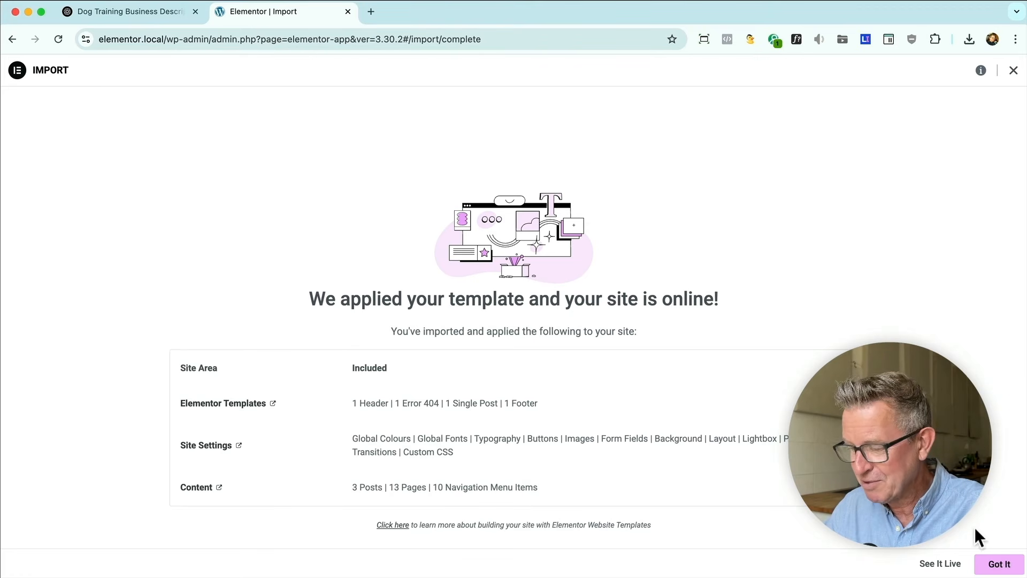
Try to view the imported site live from the import summary, and load elementor.local in Firefox instead
{"action": "left_click", "coordinate": [940, 564]}
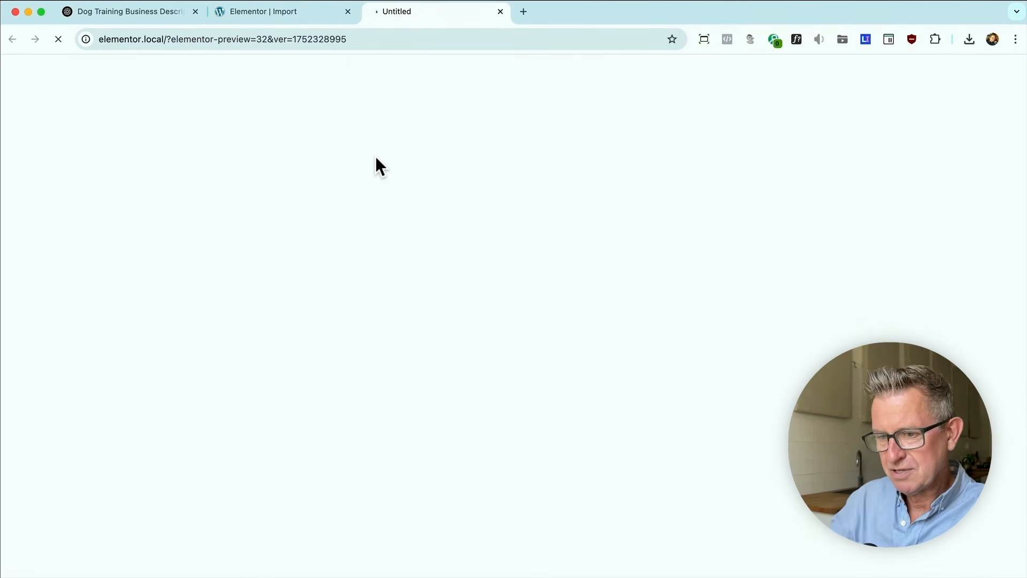
{"action": "left_click", "coordinate": [59, 39]}
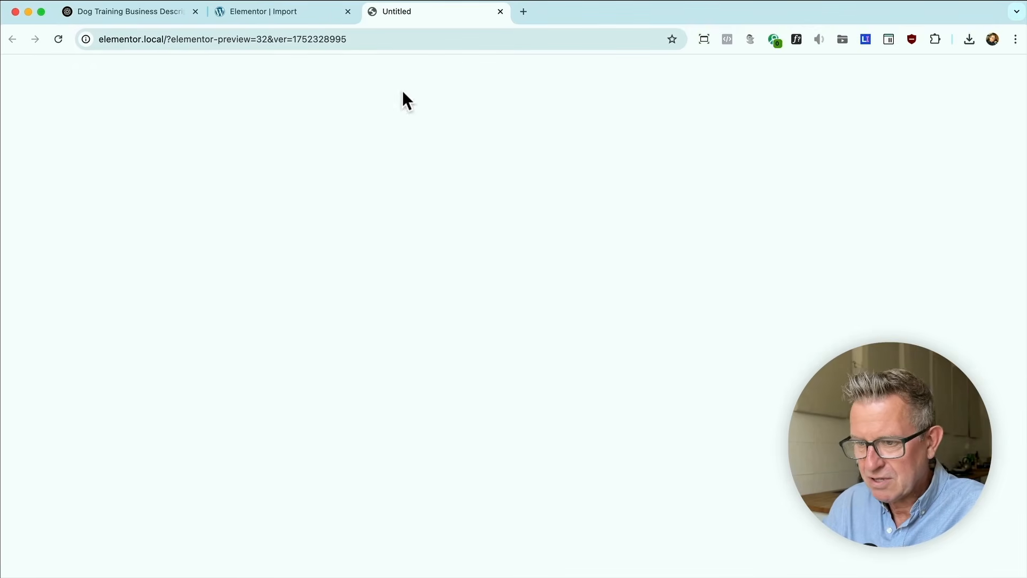
{"action": "key", "text": "super+Tab"}
{"action": "left_click", "coordinate": [624, 293]}
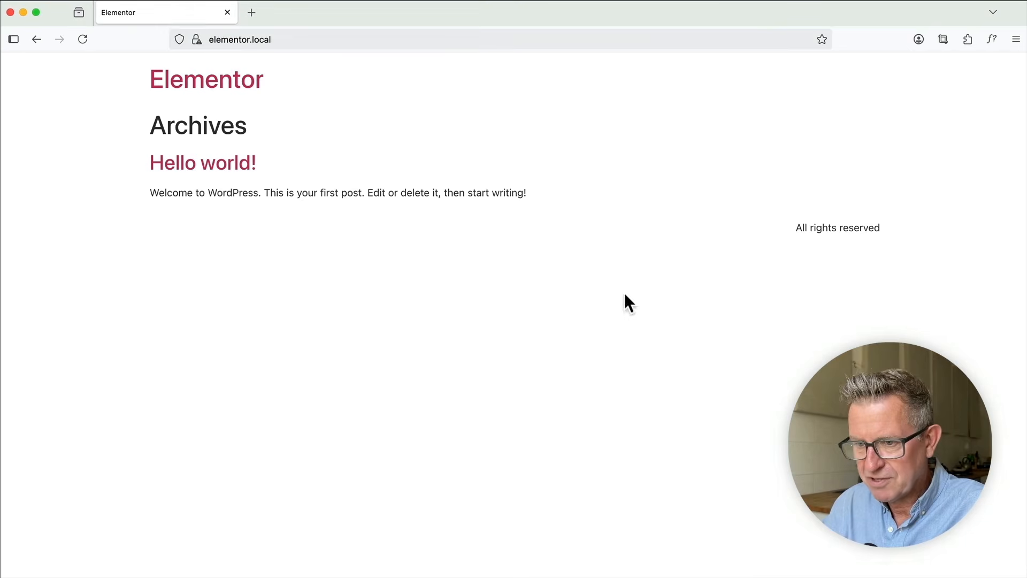
{"action": "left_click", "coordinate": [295, 38]}
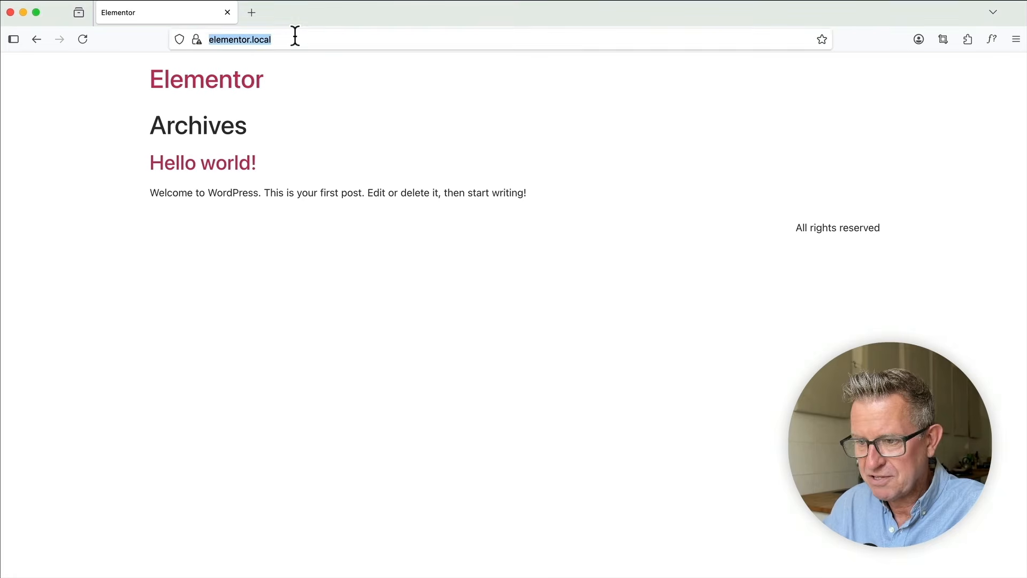
{"action": "key", "text": "Return"}
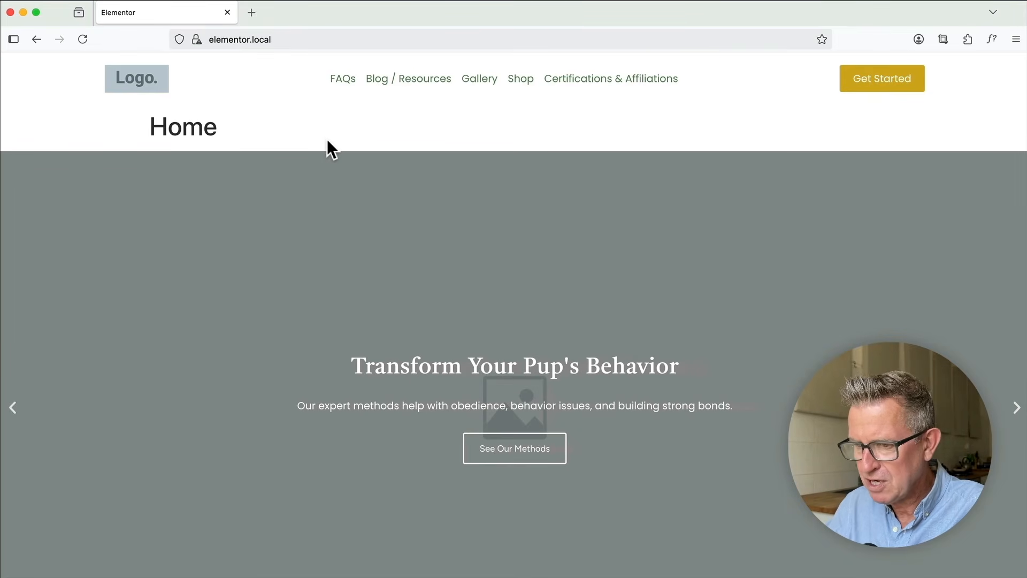
Examine the imported home page's header, Home title and hero slider
{"action": "scroll", "coordinate": [327, 184], "scroll_direction": "down", "scroll_amount": 5}
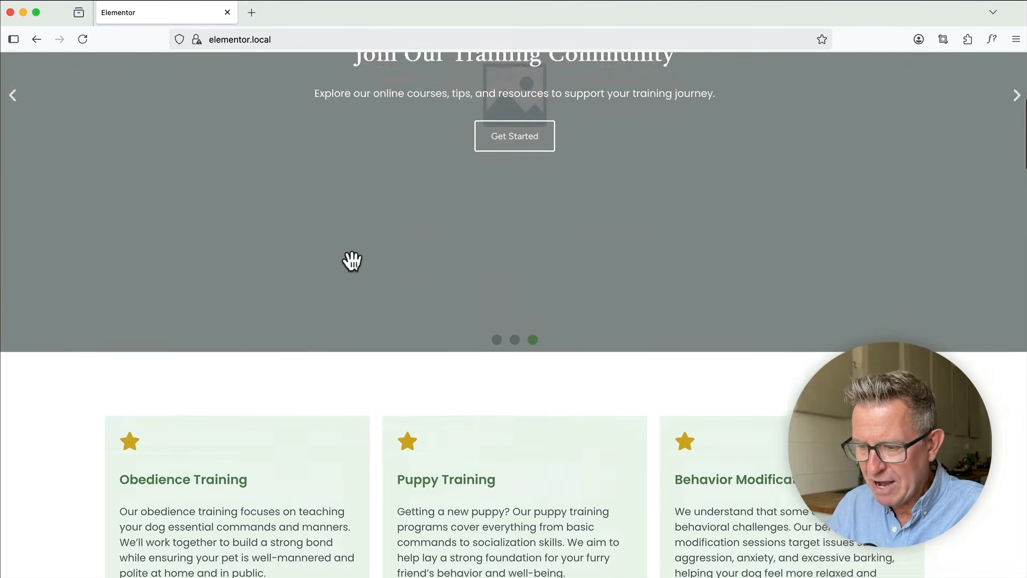
{"action": "scroll", "coordinate": [352, 261], "scroll_direction": "up", "scroll_amount": 5}
{"action": "scroll", "coordinate": [498, 282], "scroll_direction": "down", "scroll_amount": 5}
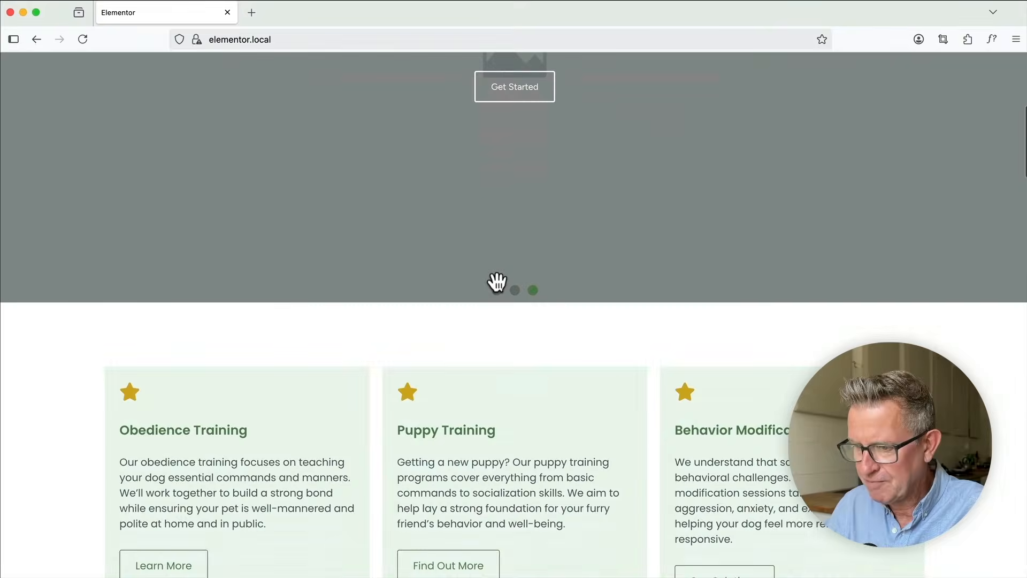
{"action": "scroll", "coordinate": [600, 265], "scroll_direction": "up", "scroll_amount": 6}
{"action": "double_click", "coordinate": [179, 129]}
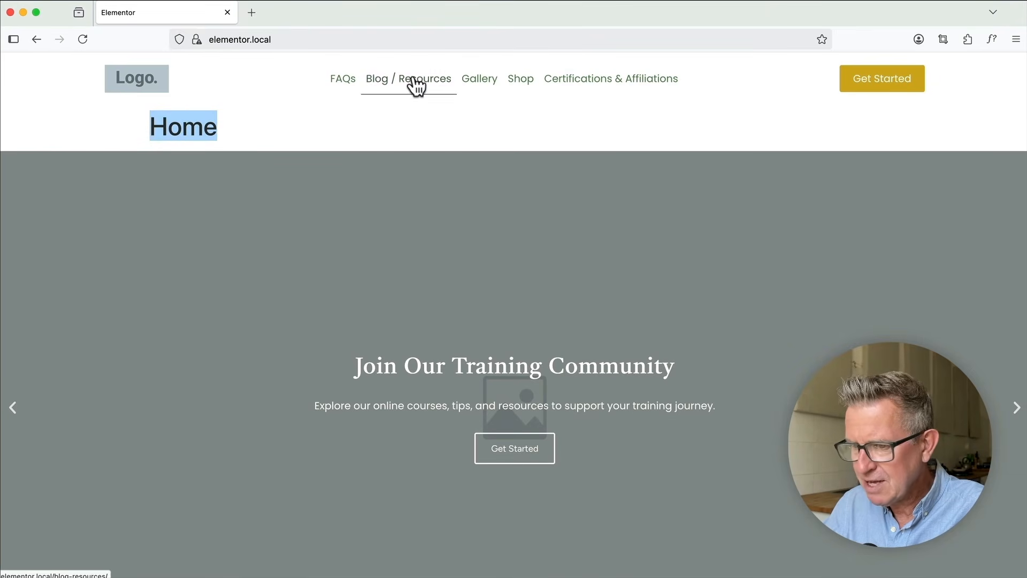
Look through the home page's service cards, purpose, contact and call-to-action sections down to the footer links and copyright line
{"action": "scroll", "coordinate": [438, 143], "scroll_direction": "down", "scroll_amount": 1}
{"action": "scroll", "coordinate": [438, 140], "scroll_direction": "down", "scroll_amount": 20}
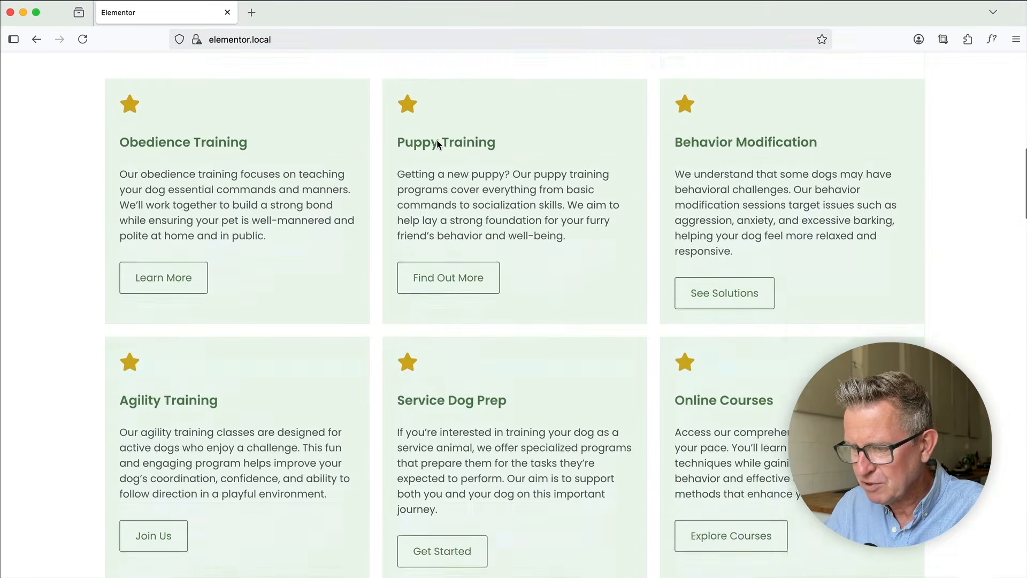
{"action": "scroll", "coordinate": [437, 140], "scroll_direction": "down", "scroll_amount": 15}
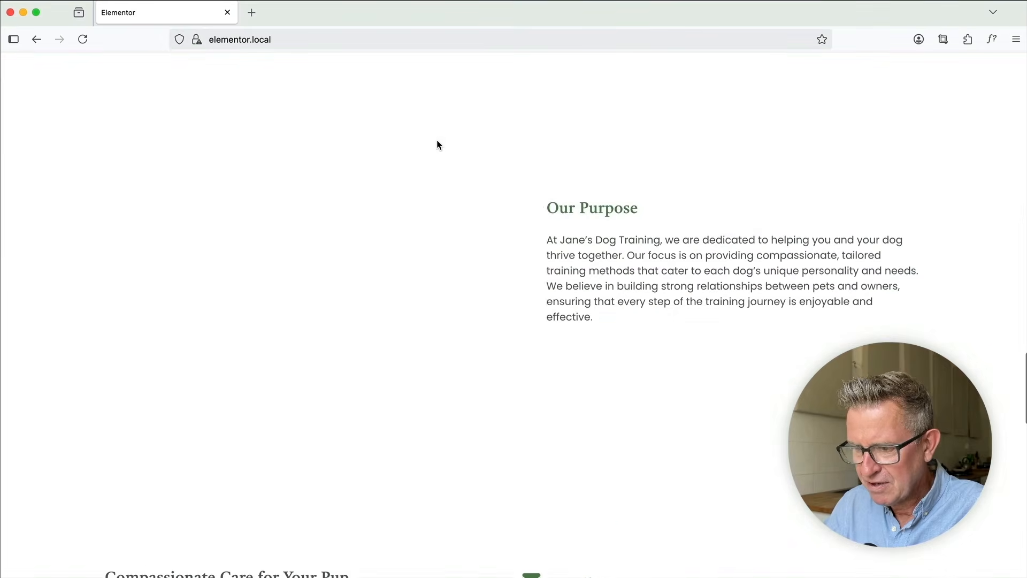
{"action": "scroll", "coordinate": [262, 216], "scroll_direction": "down", "scroll_amount": 2}
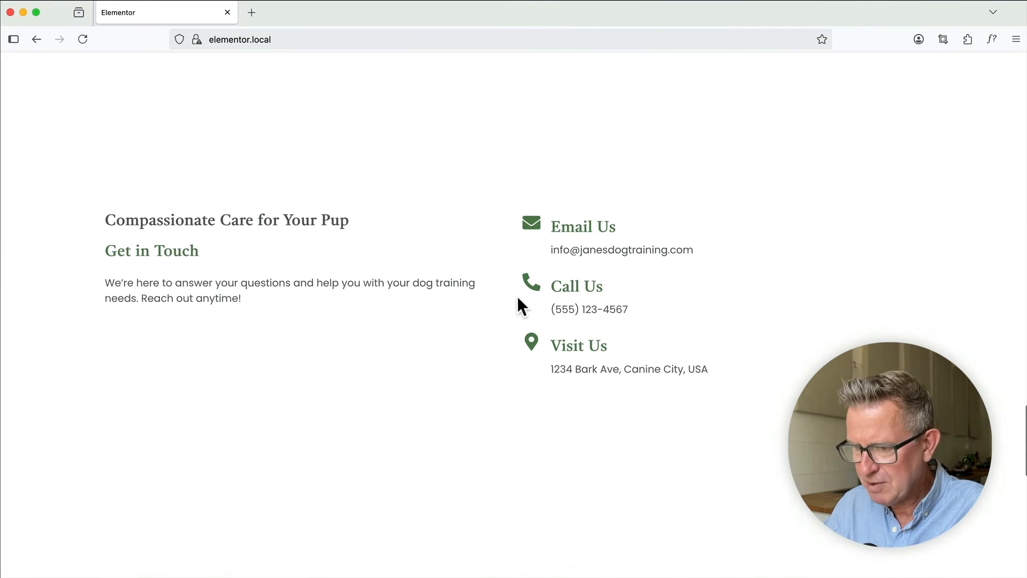
{"action": "scroll", "coordinate": [518, 297], "scroll_direction": "down", "scroll_amount": 10}
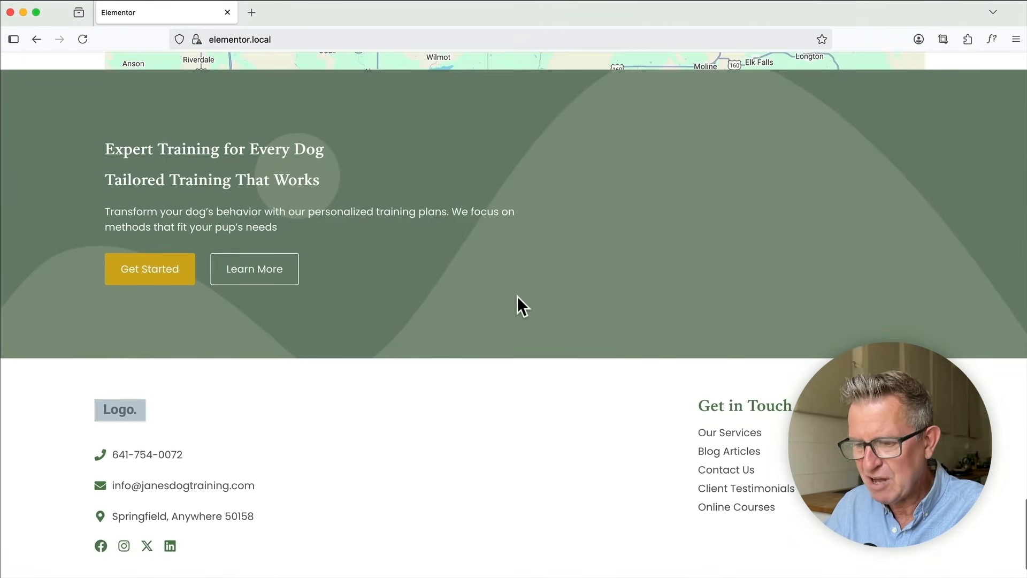
{"action": "scroll", "coordinate": [517, 296], "scroll_direction": "down", "scroll_amount": 3}
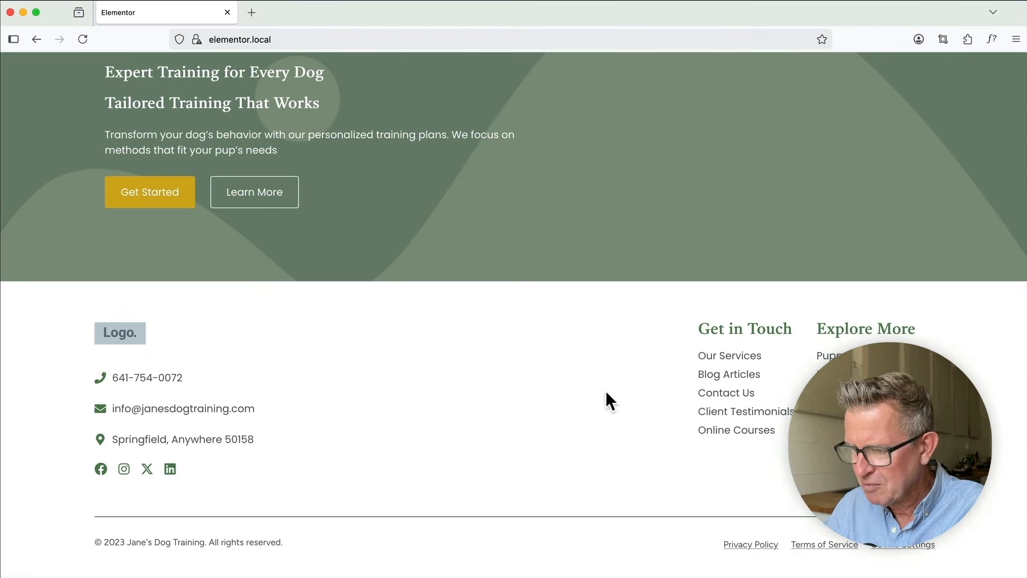
{"action": "left_click_drag", "start_coordinate": [749, 411], "coordinate": [686, 329]}
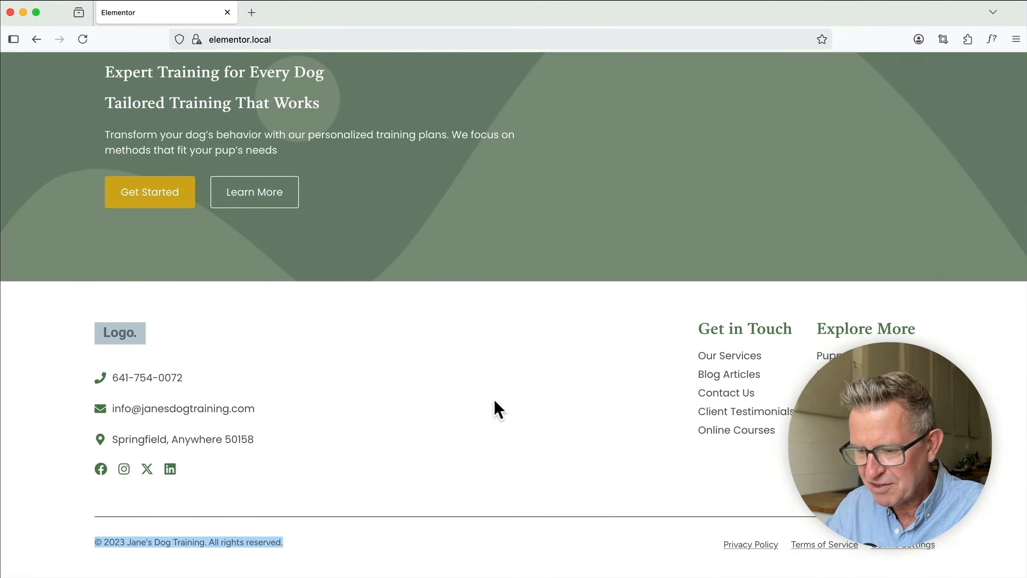
{"action": "left_click", "coordinate": [437, 423]}
{"action": "scroll", "coordinate": [612, 450], "scroll_direction": "up", "scroll_amount": 20}
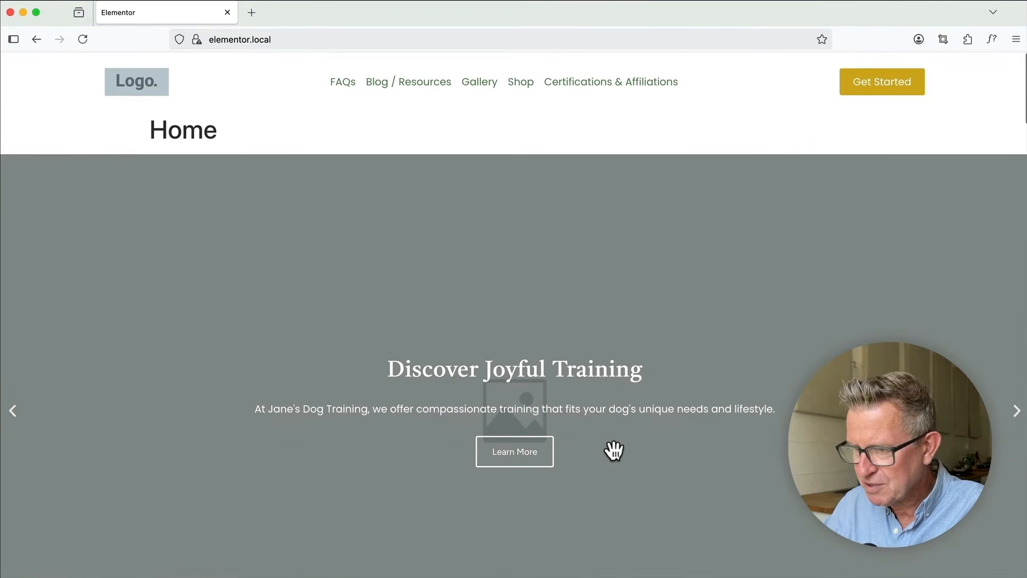
Review the FAQs page, expanding the training methods and session length questions and checking the location maps and footer
{"action": "left_click", "coordinate": [345, 85]}
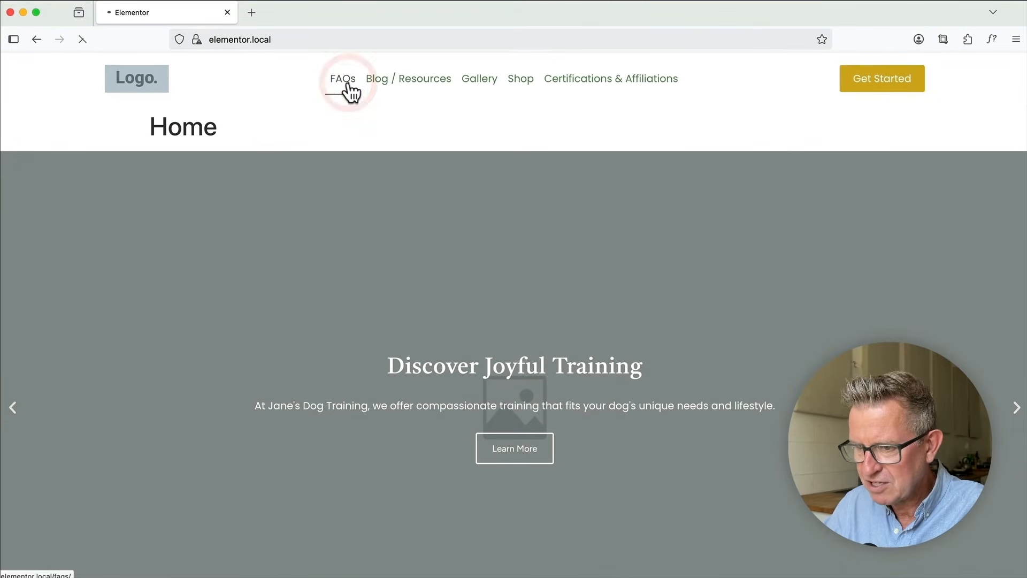
{"action": "scroll", "coordinate": [605, 243], "scroll_direction": "down", "scroll_amount": 7}
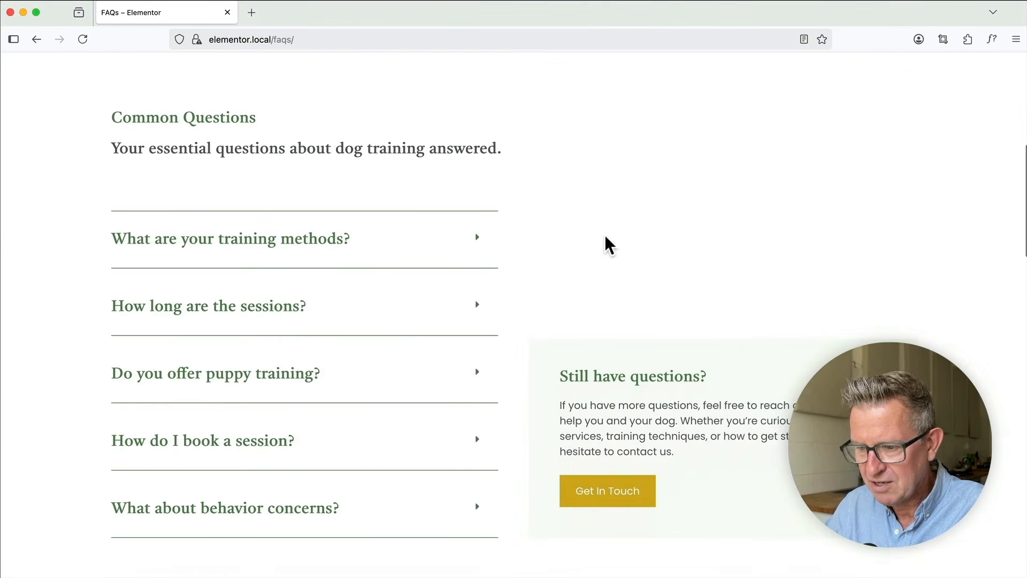
{"action": "left_click", "coordinate": [452, 239]}
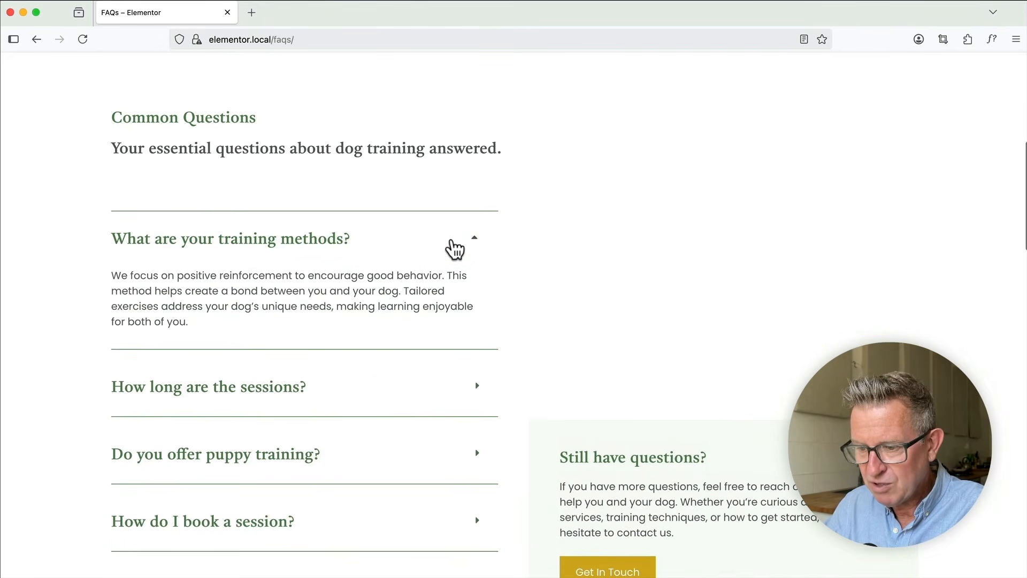
{"action": "left_click", "coordinate": [451, 242]}
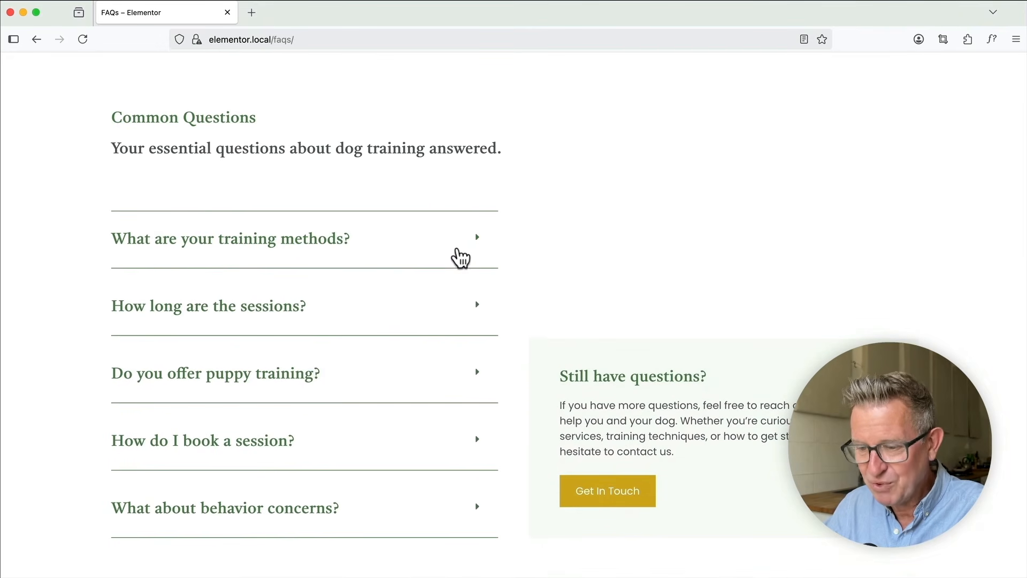
{"action": "left_click", "coordinate": [432, 316]}
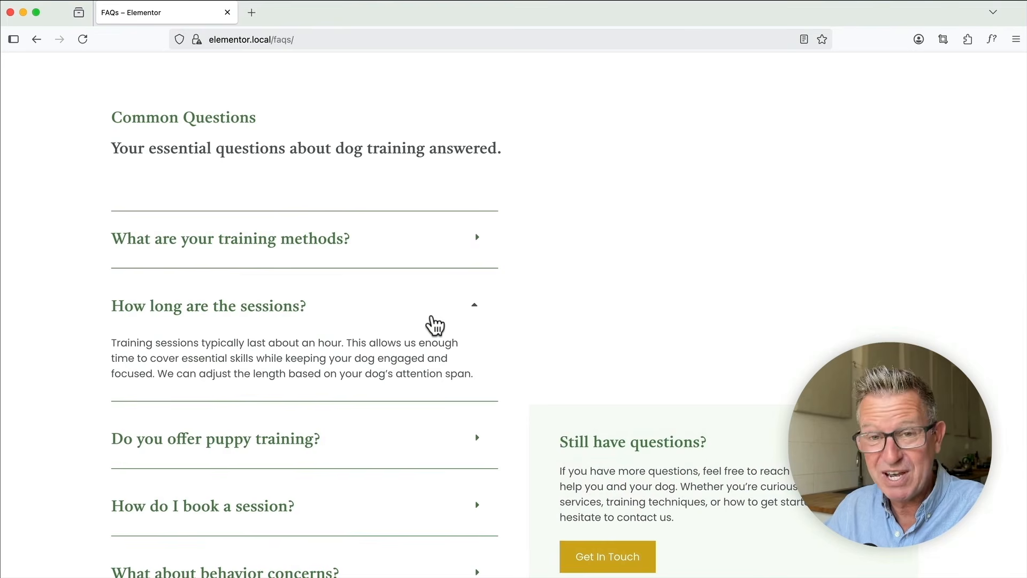
{"action": "scroll", "coordinate": [397, 262], "scroll_direction": "down", "scroll_amount": 15}
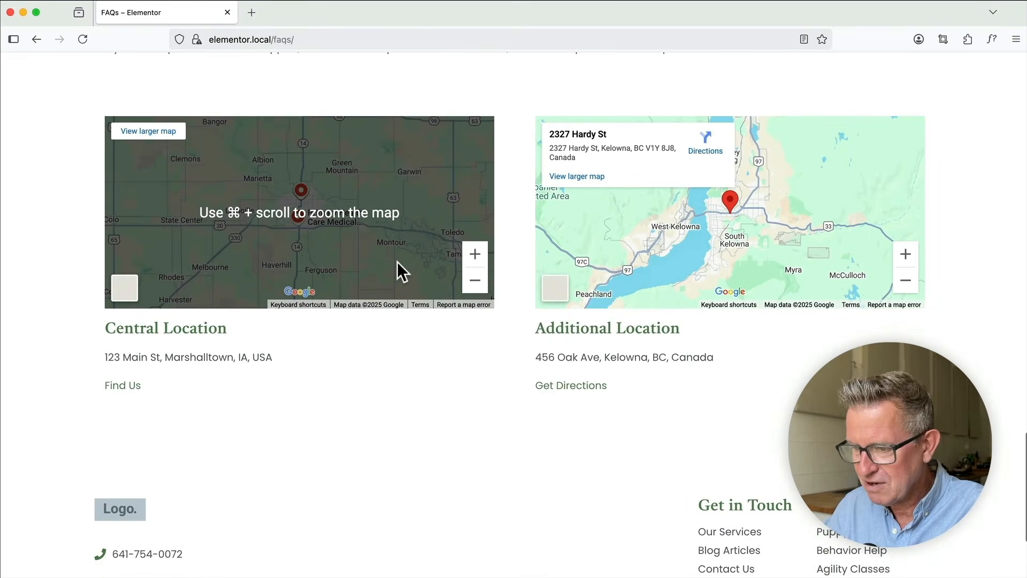
{"action": "scroll", "coordinate": [641, 364], "scroll_direction": "down", "scroll_amount": 3}
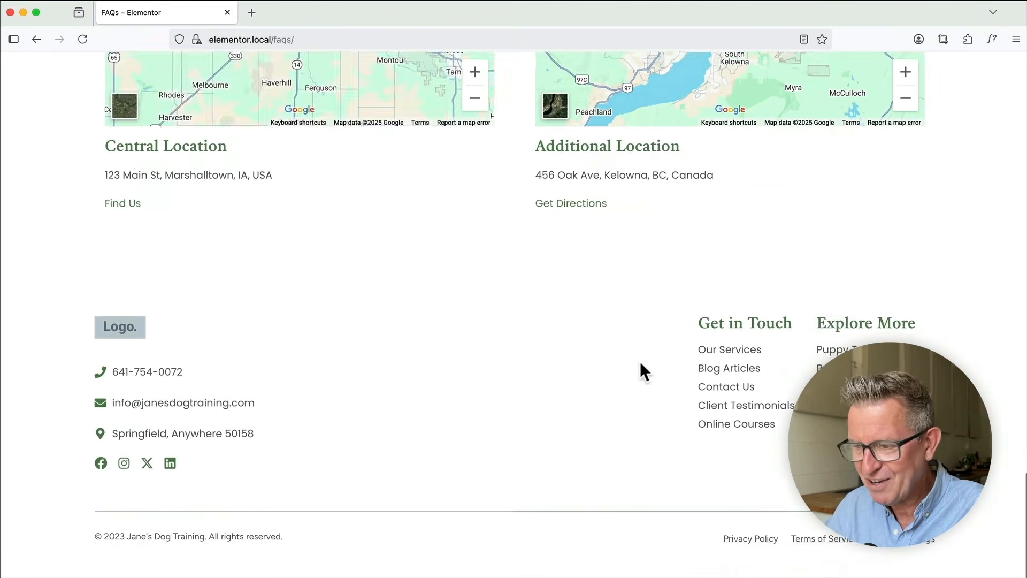
Open the Blog / Resources page and review its latest posts, training tips, client testimonials and footer
{"action": "scroll", "coordinate": [641, 364], "scroll_direction": "up", "scroll_amount": 20}
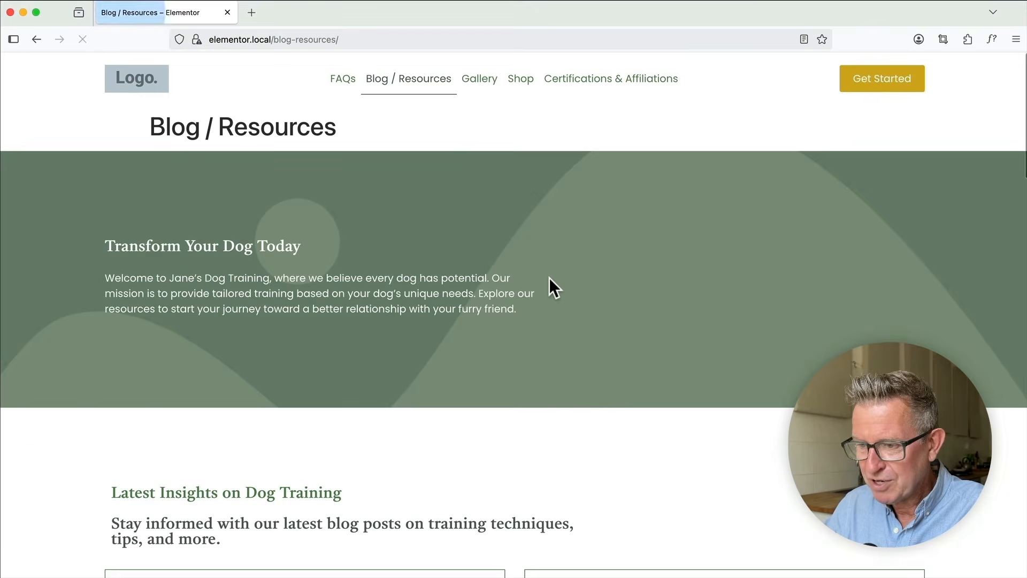
{"action": "scroll", "coordinate": [550, 283], "scroll_direction": "down", "scroll_amount": 6}
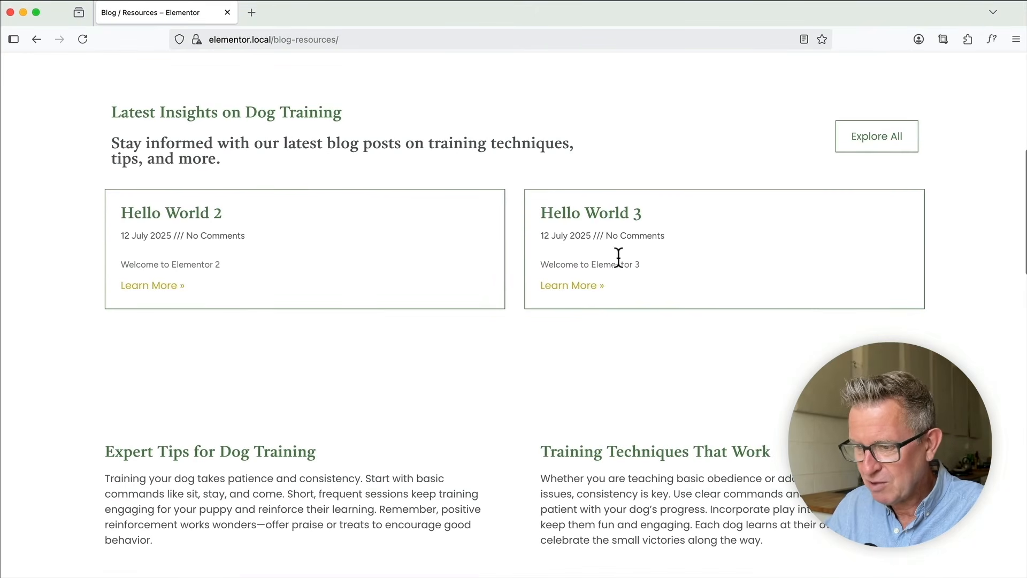
{"action": "scroll", "coordinate": [493, 310], "scroll_direction": "up", "scroll_amount": 6}
{"action": "scroll", "coordinate": [492, 310], "scroll_direction": "down", "scroll_amount": 10}
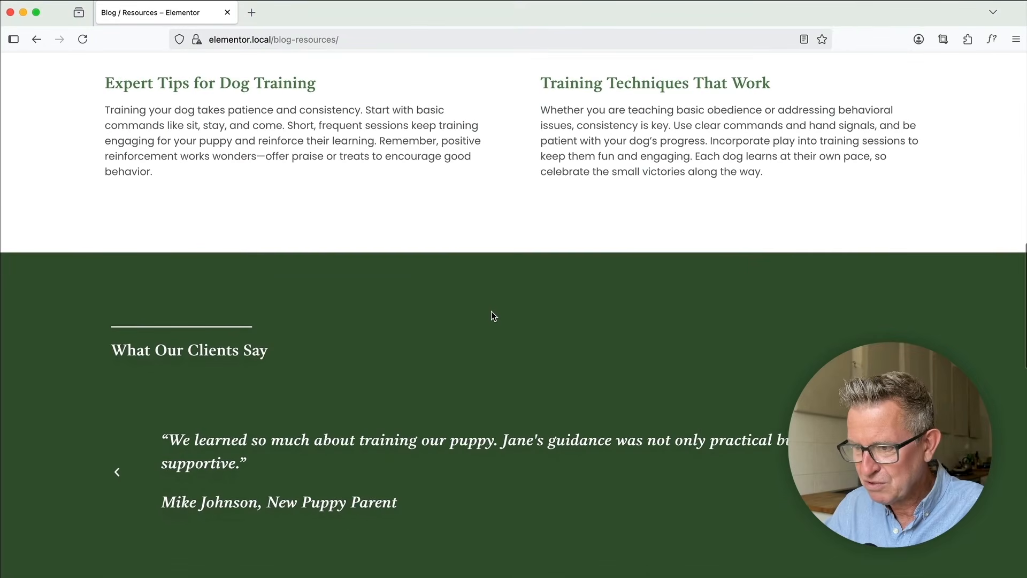
{"action": "scroll", "coordinate": [494, 316], "scroll_direction": "down", "scroll_amount": 15}
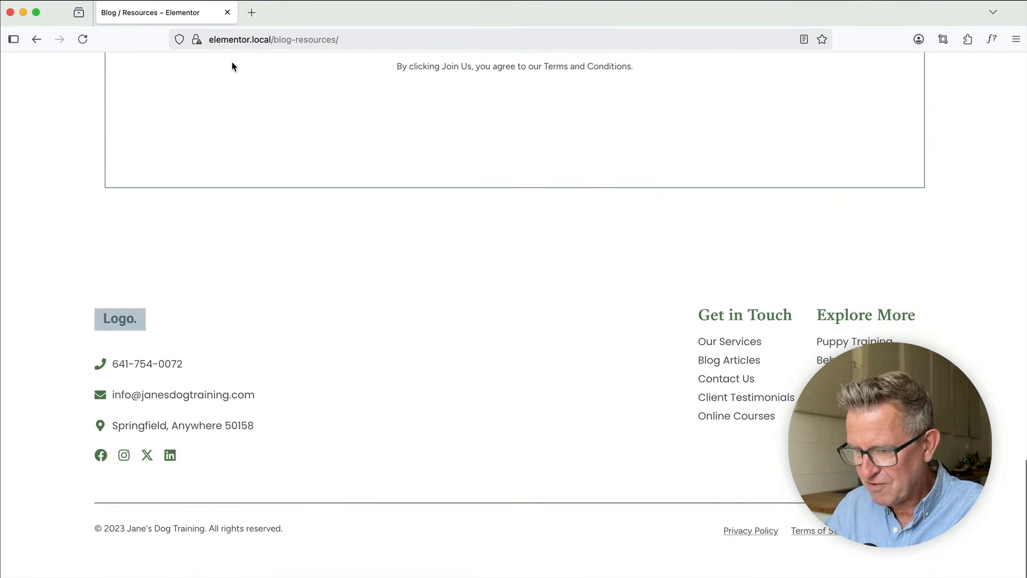
{"action": "key", "text": "Home"}
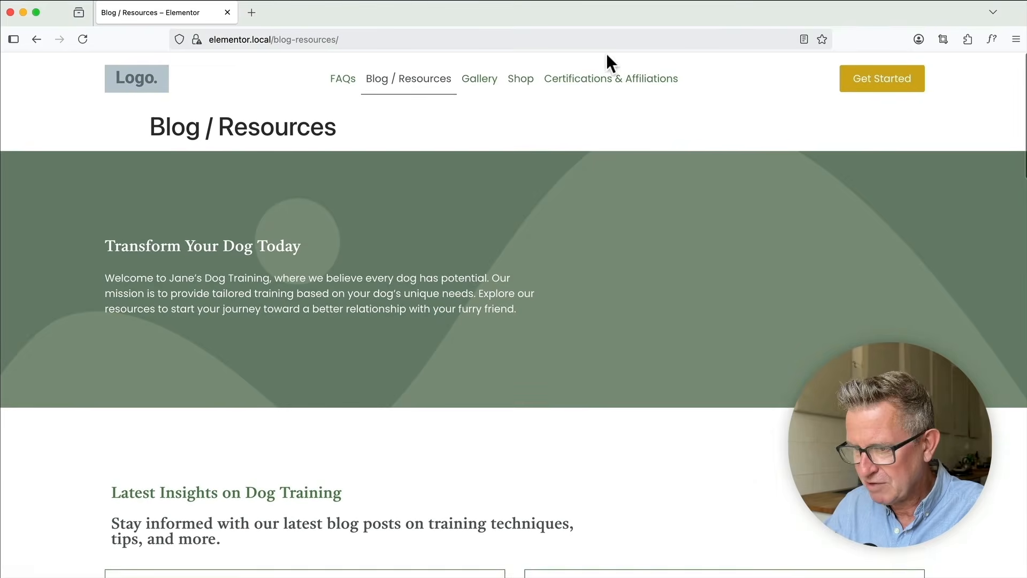
Open the Gallery page and look through its sections down to the map, contact details and footer
{"action": "left_click", "coordinate": [486, 81]}
{"action": "left_click_drag", "start_coordinate": [533, 381], "coordinate": [451, 351]}
{"action": "scroll", "coordinate": [451, 350], "scroll_direction": "down", "scroll_amount": 10}
{"action": "scroll", "coordinate": [451, 350], "scroll_direction": "down", "scroll_amount": 15}
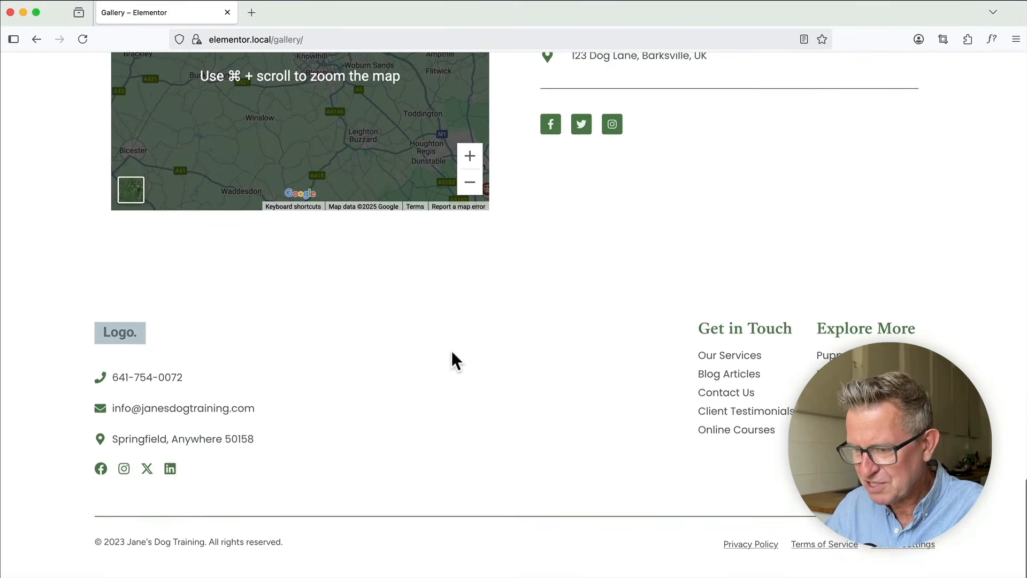
{"action": "scroll", "coordinate": [451, 351], "scroll_direction": "up", "scroll_amount": 20}
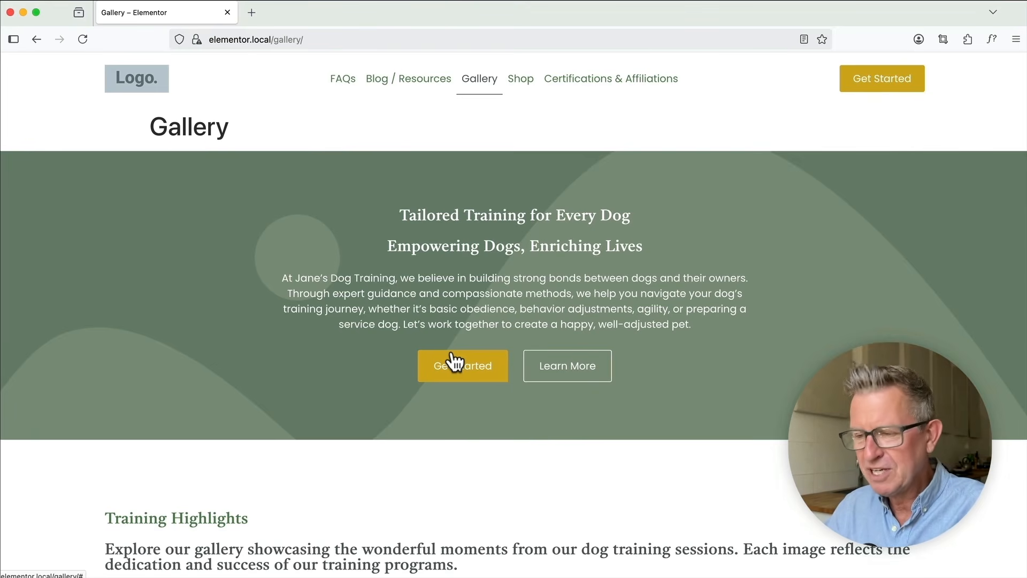
Review the Shop page's products, testimonials and offers, and try adding the Obedience Training Kit to the cart
{"action": "left_click", "coordinate": [519, 83]}
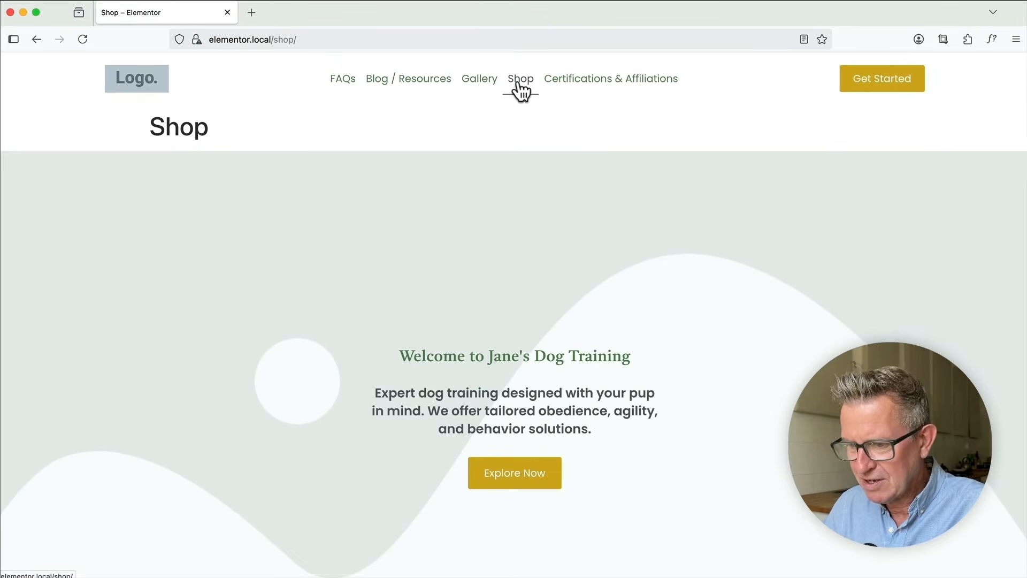
{"action": "scroll", "coordinate": [520, 91], "scroll_direction": "down", "scroll_amount": 10}
{"action": "scroll", "coordinate": [520, 91], "scroll_direction": "down", "scroll_amount": 3}
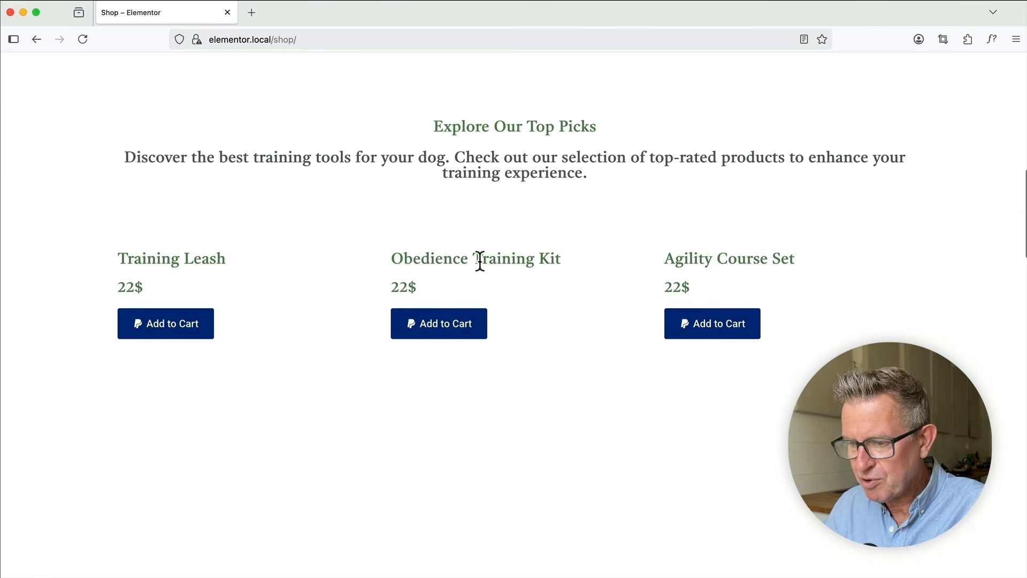
{"action": "left_click", "coordinate": [434, 336]}
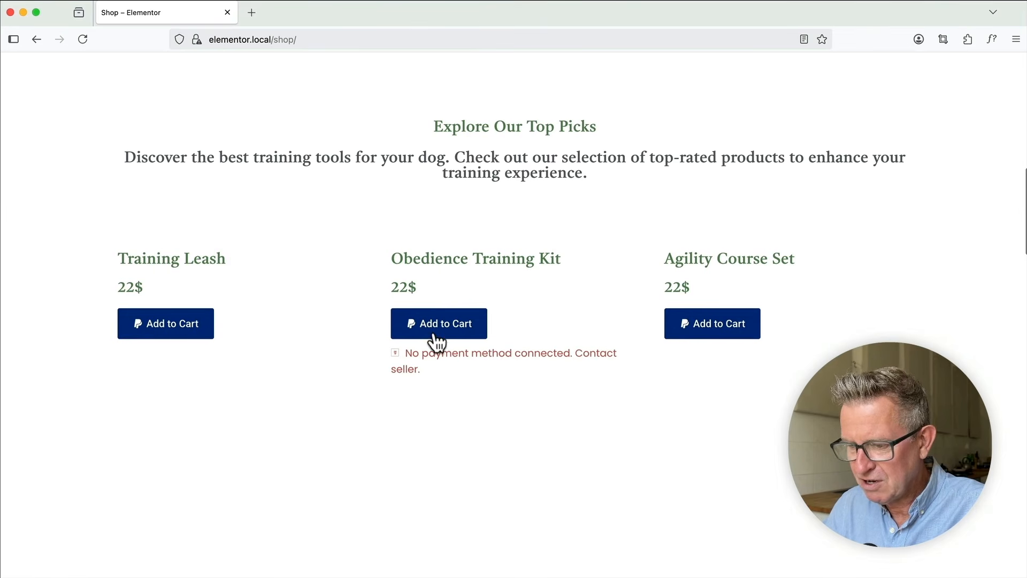
{"action": "scroll", "coordinate": [506, 404], "scroll_direction": "down", "scroll_amount": 8}
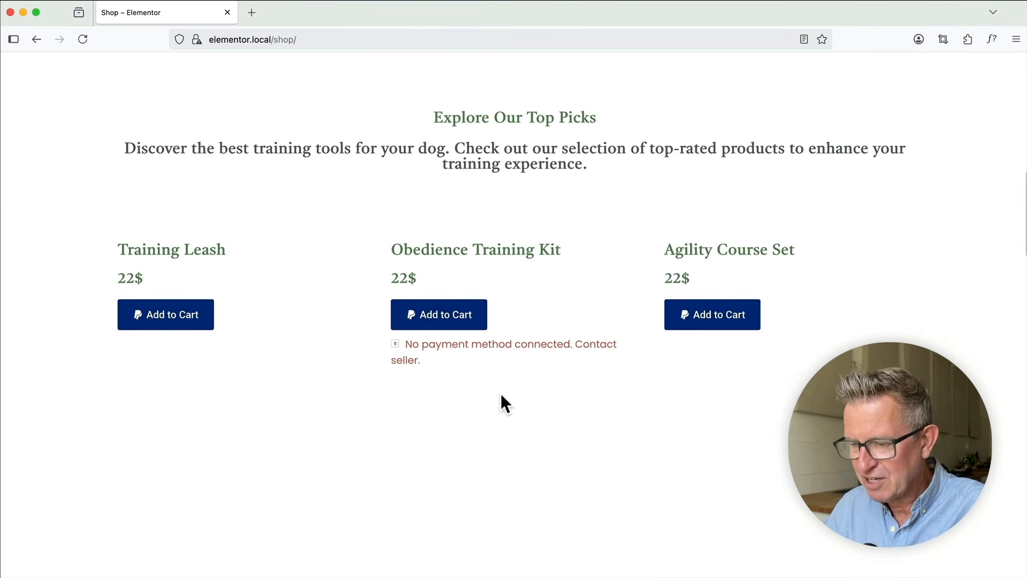
{"action": "scroll", "coordinate": [505, 403], "scroll_direction": "down", "scroll_amount": 10}
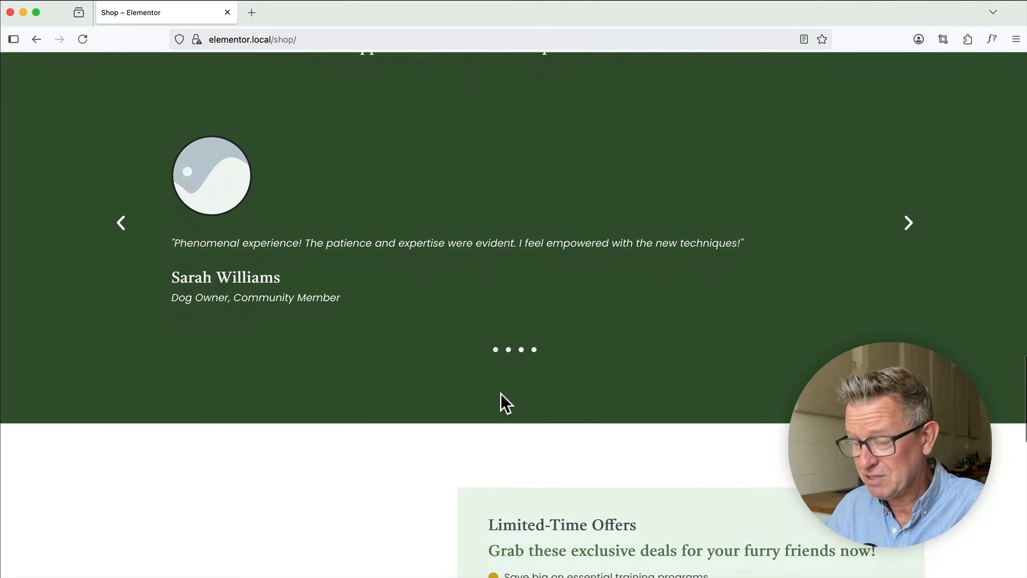
Open the Certifications & Affiliations page and review its partner logos, subscription banner and common questions
{"action": "scroll", "coordinate": [506, 404], "scroll_direction": "up", "scroll_amount": 20}
{"action": "left_click", "coordinate": [585, 85]}
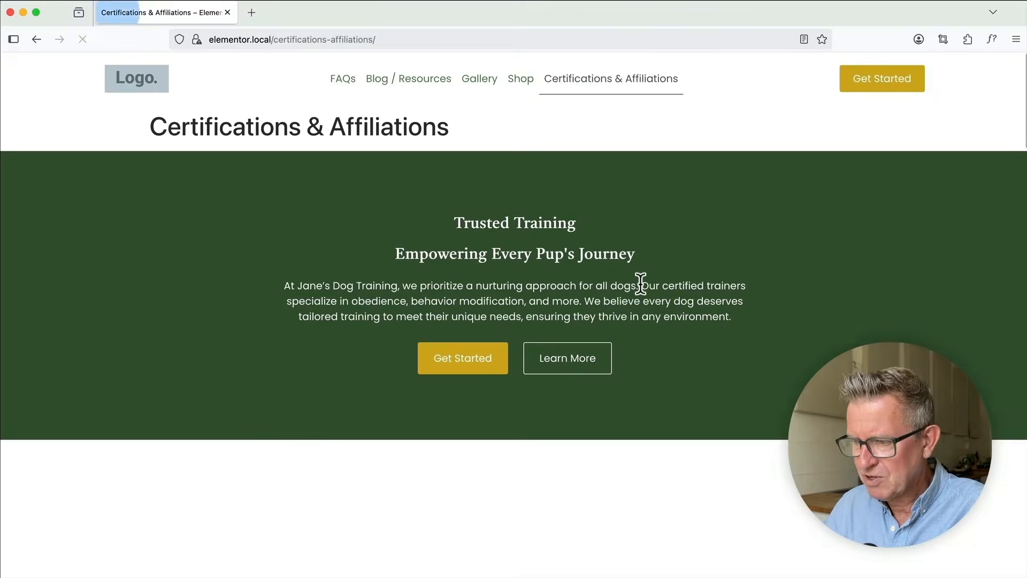
{"action": "scroll", "coordinate": [601, 275], "scroll_direction": "down", "scroll_amount": 5}
{"action": "scroll", "coordinate": [602, 277], "scroll_direction": "down", "scroll_amount": 15}
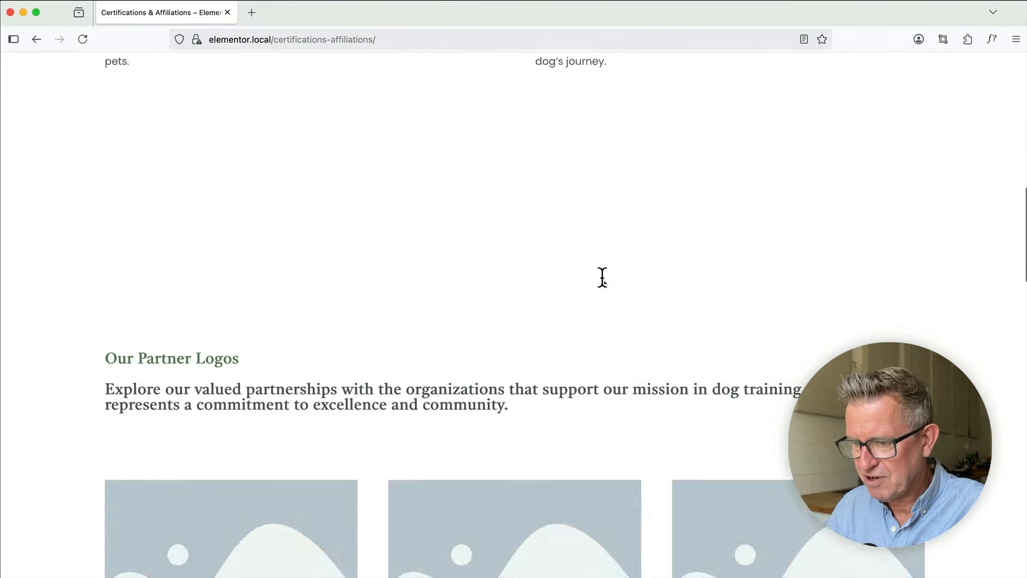
{"action": "scroll", "coordinate": [601, 278], "scroll_direction": "down", "scroll_amount": 10}
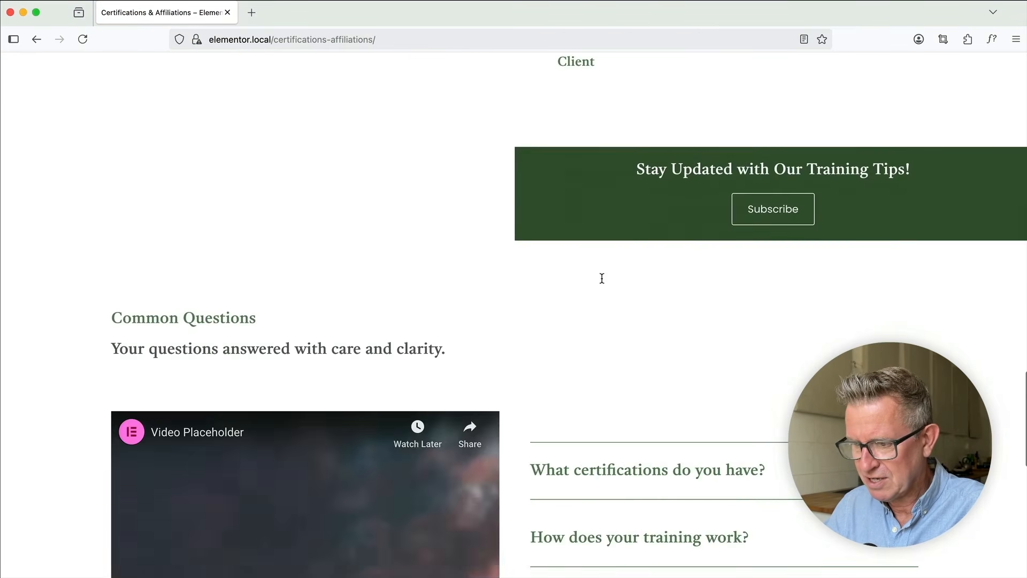
{"action": "scroll", "coordinate": [602, 278], "scroll_direction": "up", "scroll_amount": 20}
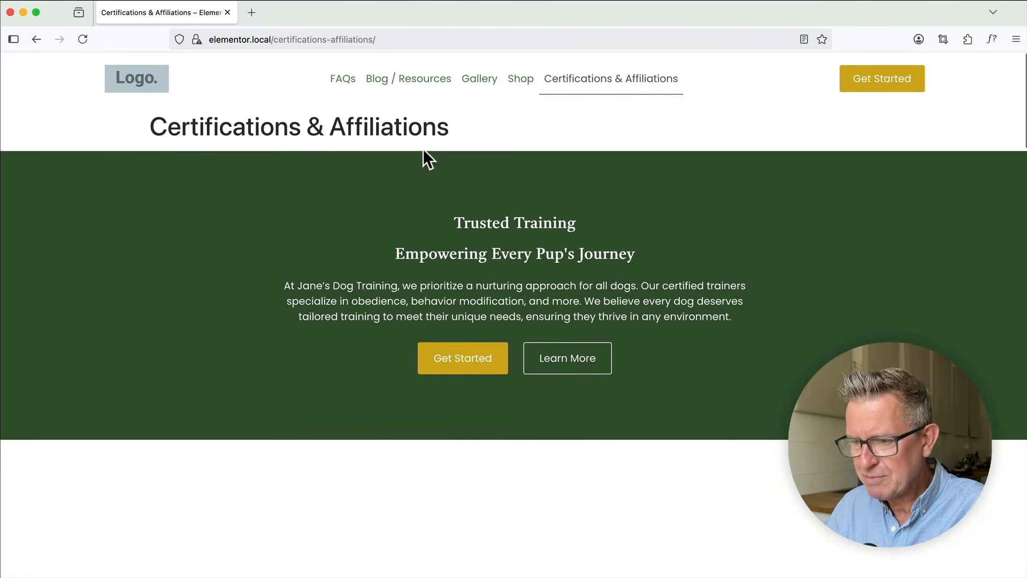
Switch to Google Chrome, return to the Elementor import summary and finish it to reach the WordPress dashboard
{"action": "key", "text": "super+Tab"}
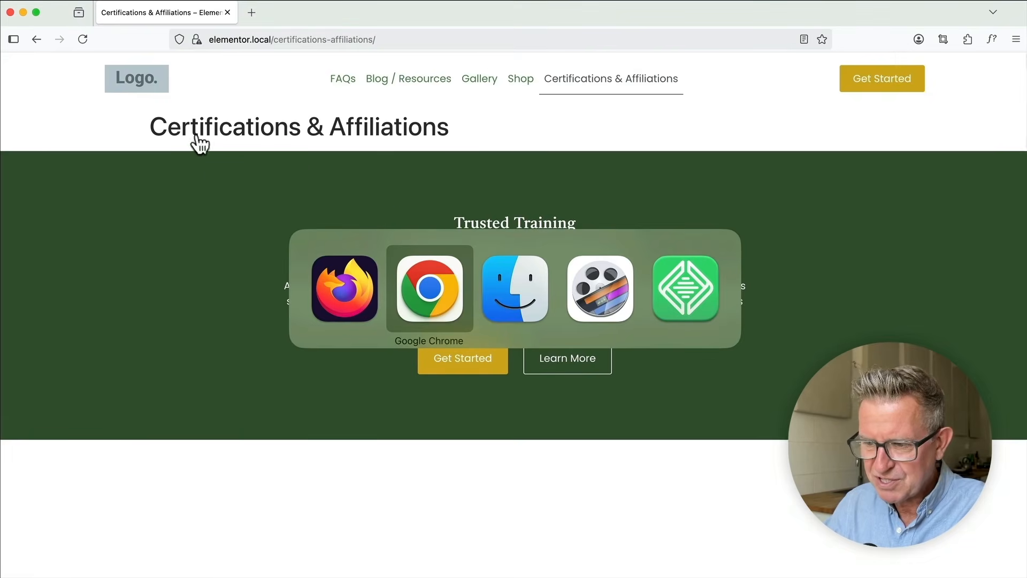
{"action": "key", "text": "super+Tab"}
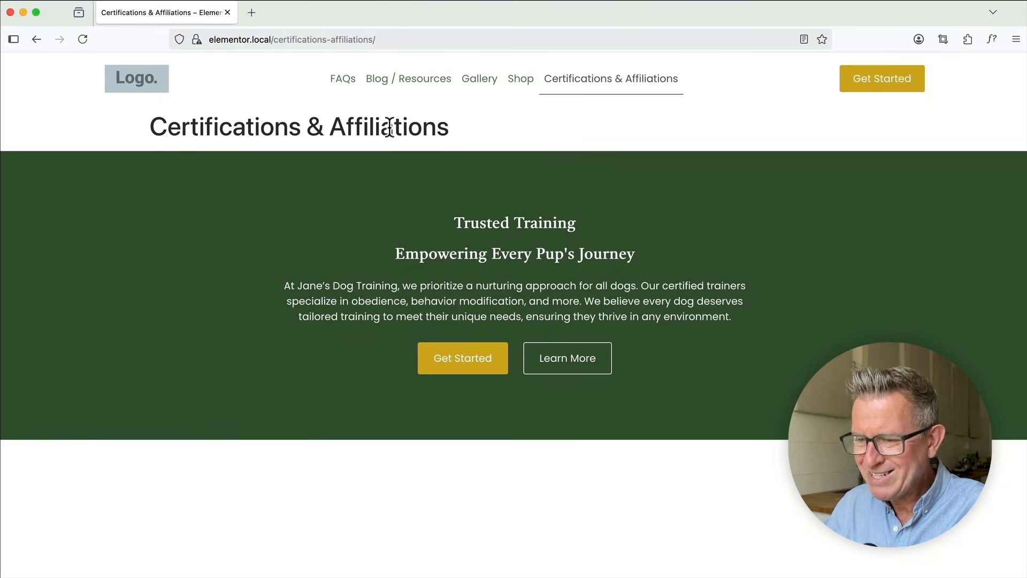
{"action": "key", "text": "super+Tab"}
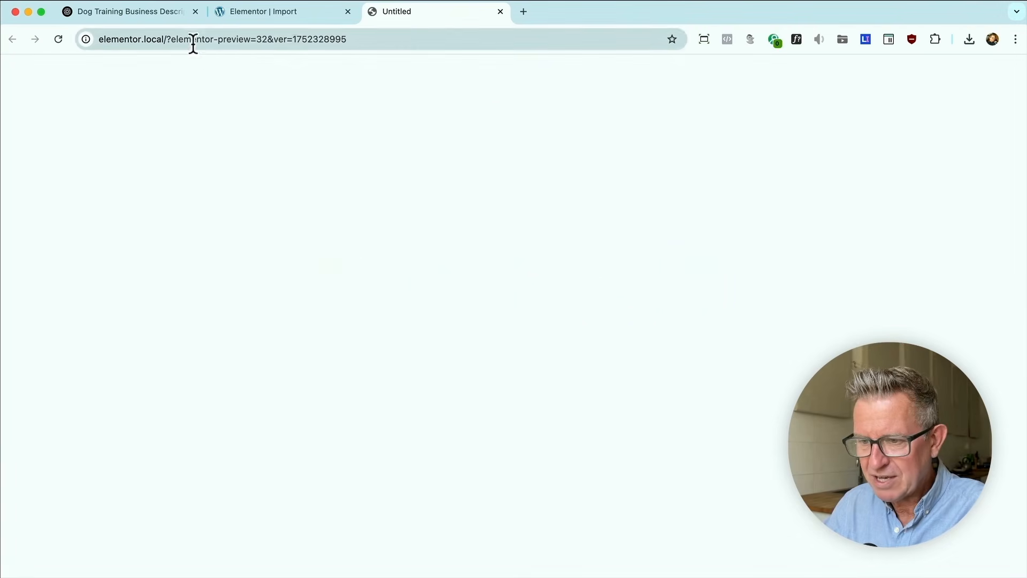
{"action": "key", "text": "ctrl+shift+Tab"}
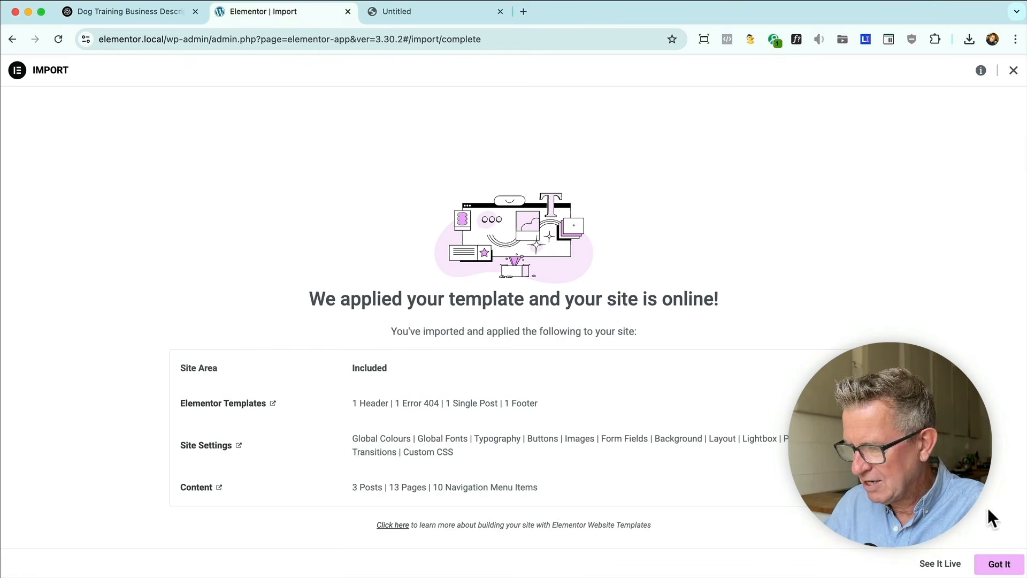
{"action": "left_click", "coordinate": [998, 564]}
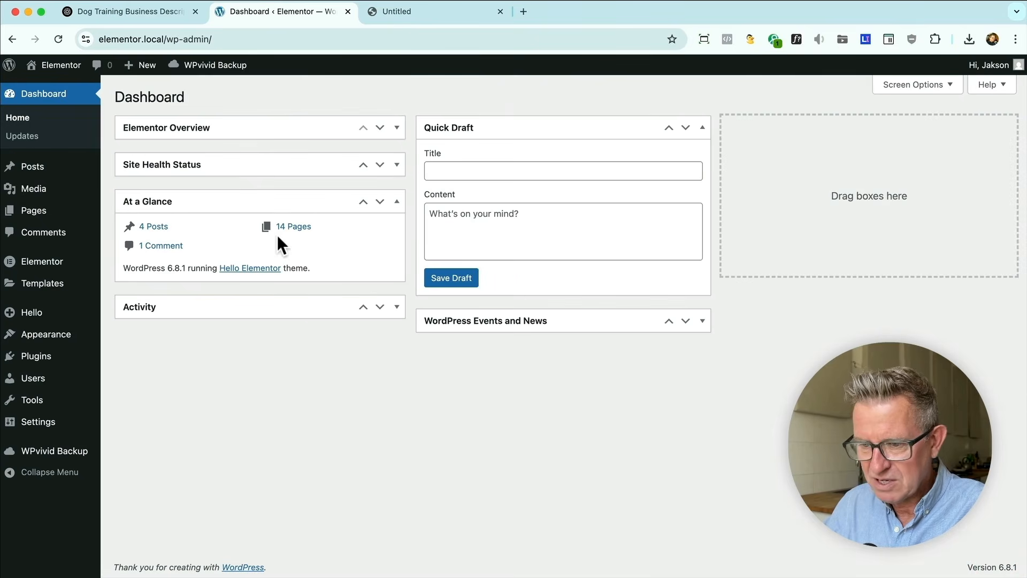
Open the Home page from the site's page list for editing with Elementor, and skip the AI trial notification
{"action": "left_click", "coordinate": [48, 213]}
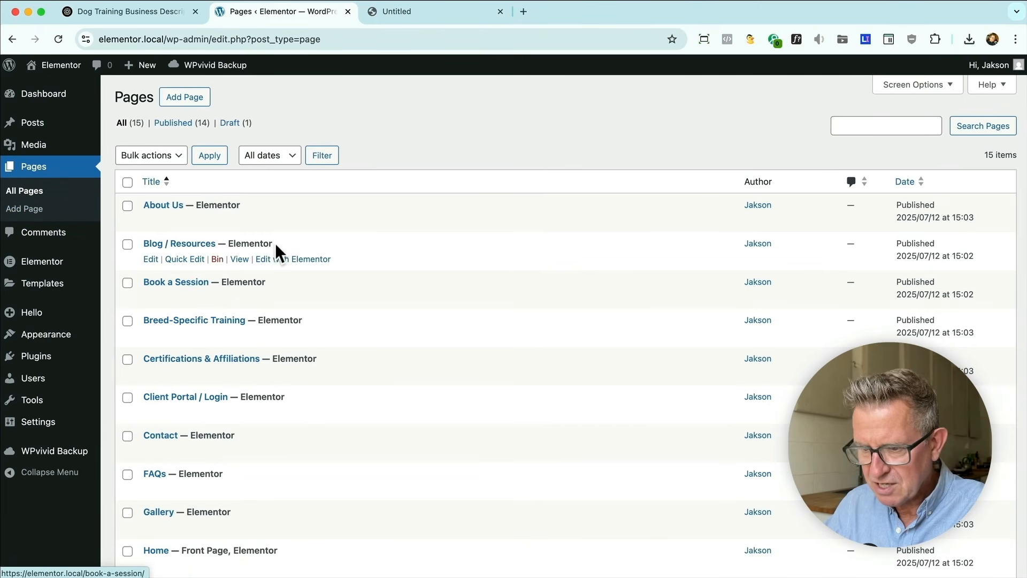
{"action": "scroll", "coordinate": [275, 244], "scroll_direction": "down", "scroll_amount": 5}
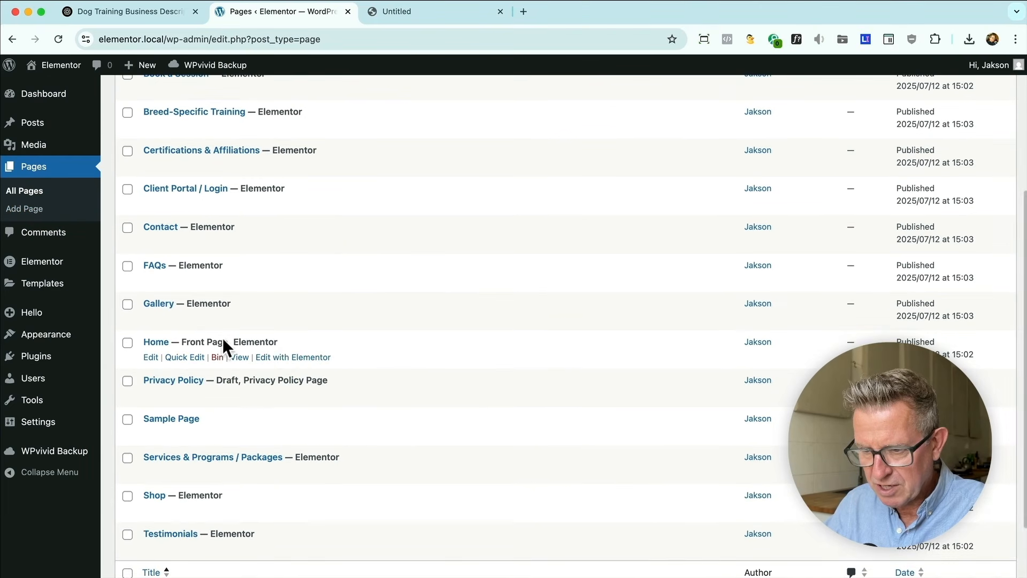
{"action": "left_click", "coordinate": [308, 358]}
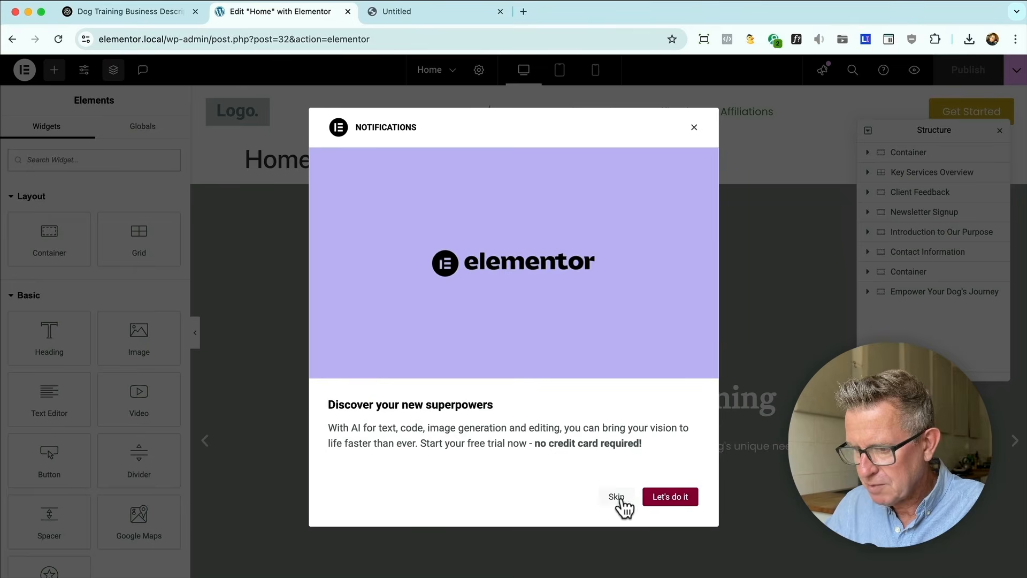
{"action": "left_click", "coordinate": [618, 499]}
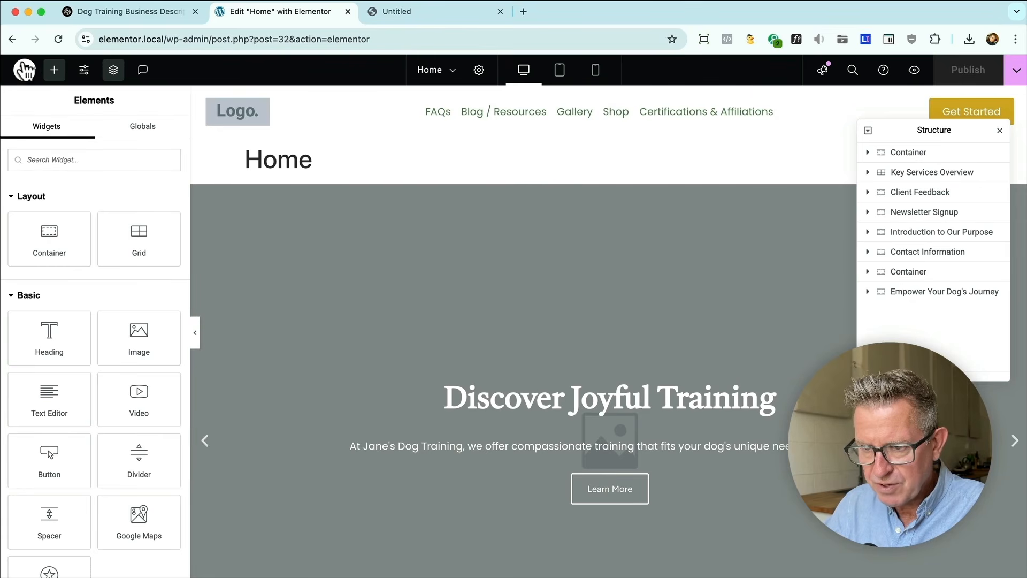
Set the default page layout to Elementor Full Width in the site's layout settings, save it and exit to WordPress
{"action": "left_click", "coordinate": [25, 73]}
{"action": "left_click", "coordinate": [99, 98]}
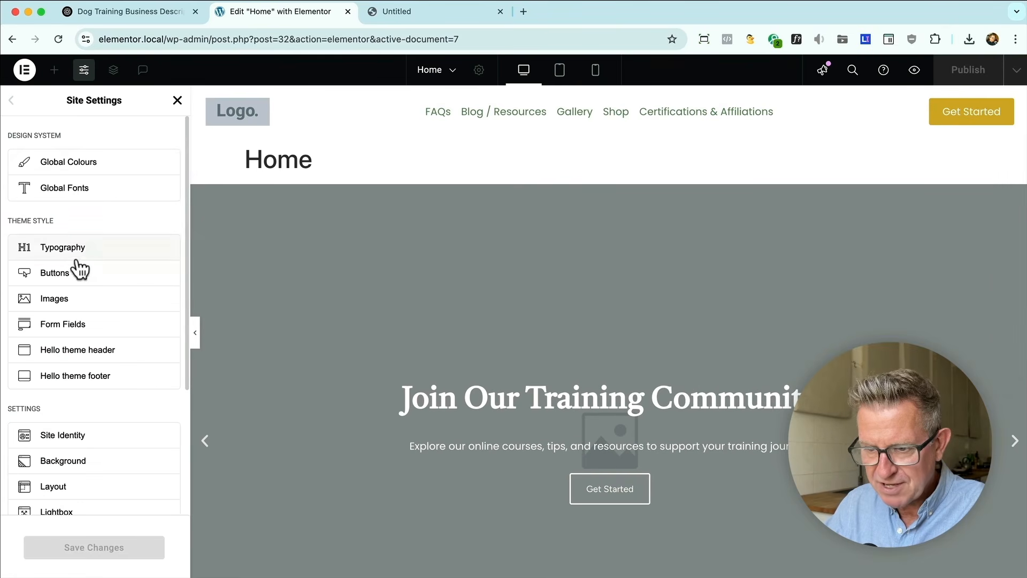
{"action": "left_click", "coordinate": [74, 484]}
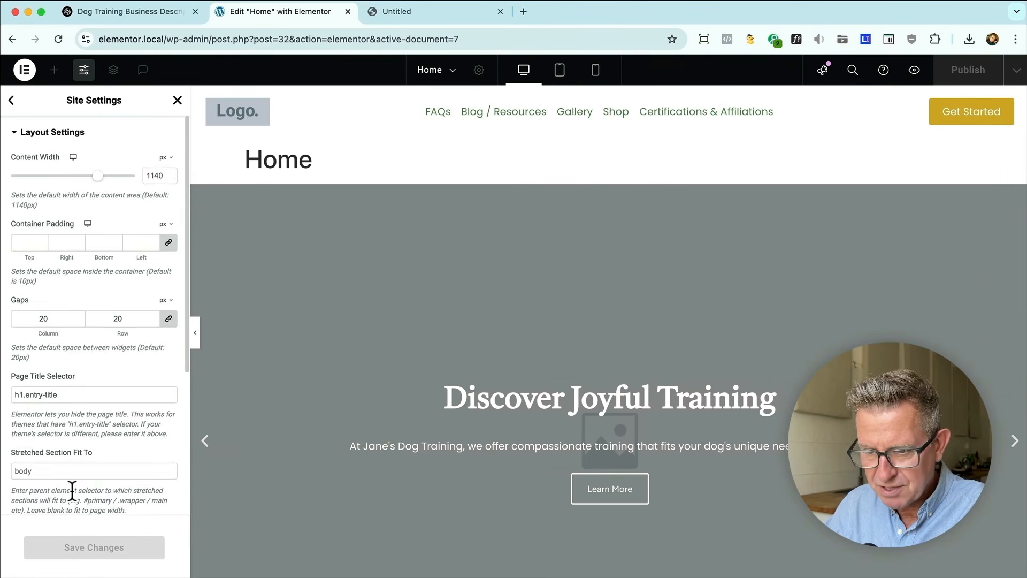
{"action": "scroll", "coordinate": [110, 408], "scroll_direction": "down", "scroll_amount": 5}
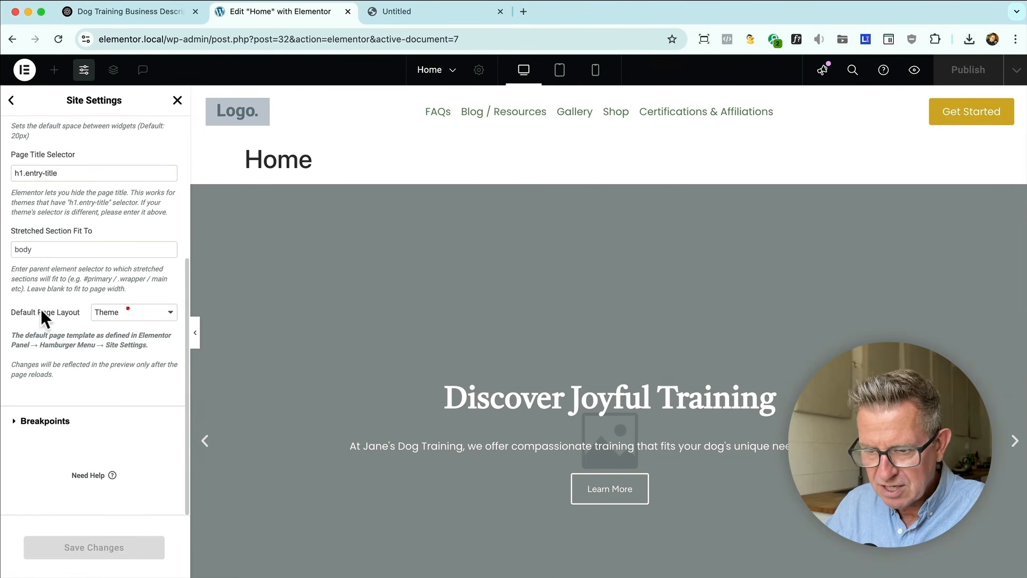
{"action": "left_click", "coordinate": [129, 311]}
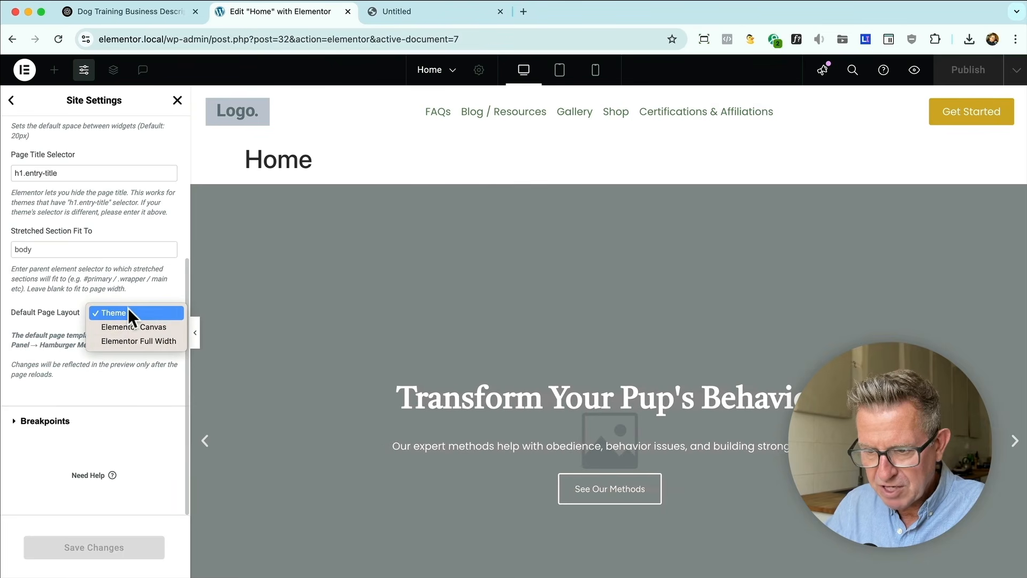
{"action": "key", "text": "Escape"}
{"action": "left_click", "coordinate": [137, 339]}
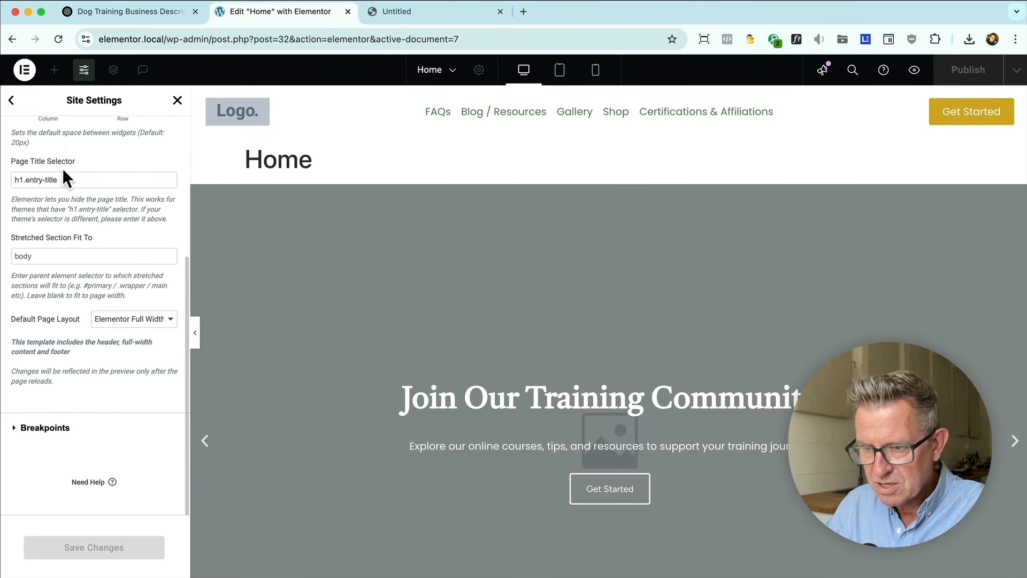
{"action": "left_click", "coordinate": [25, 71]}
{"action": "left_click", "coordinate": [80, 192]}
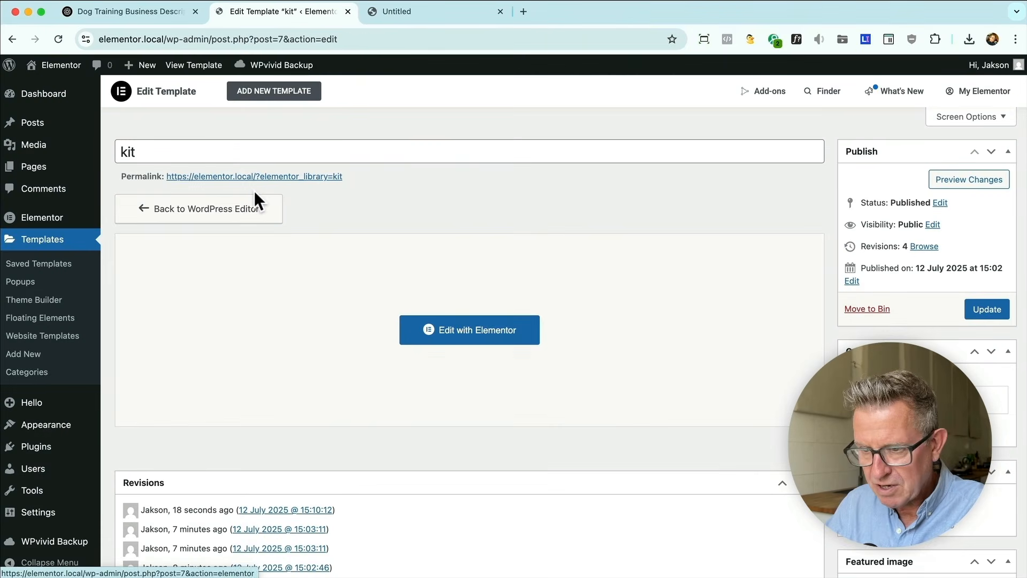
Switch to Firefox, reload the elementor.local home page and check its header, hero slider and sections with the new layout
{"action": "key", "text": "super+Tab"}
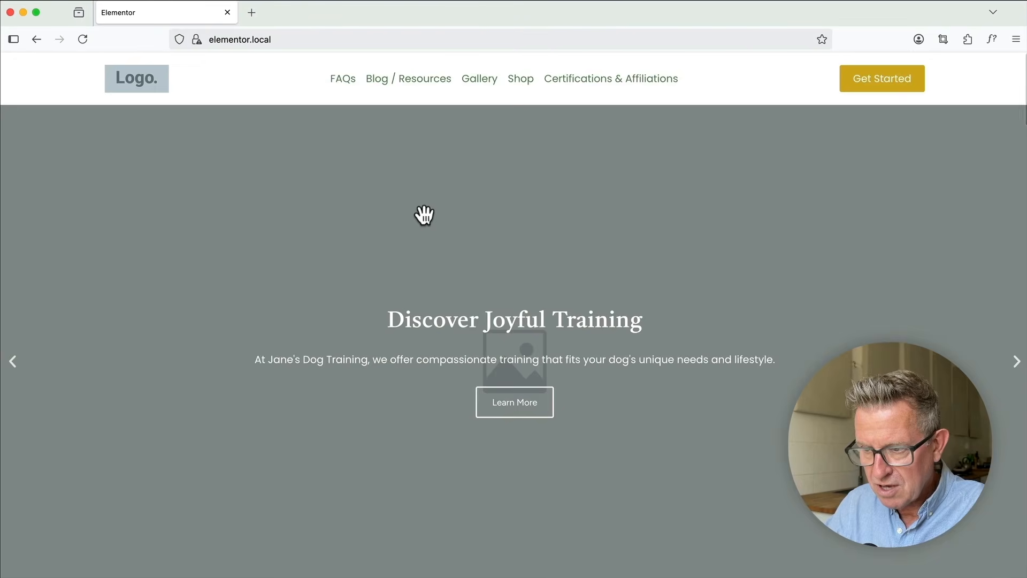
{"action": "scroll", "coordinate": [422, 216], "scroll_direction": "down", "scroll_amount": 15}
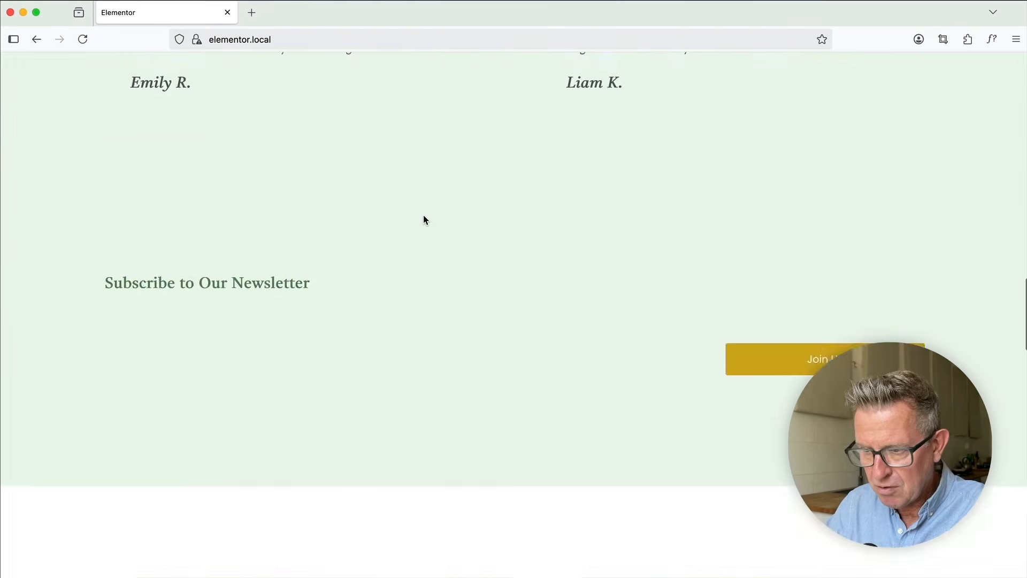
{"action": "key", "text": "super+r"}
{"action": "scroll", "coordinate": [423, 215], "scroll_direction": "down", "scroll_amount": 10}
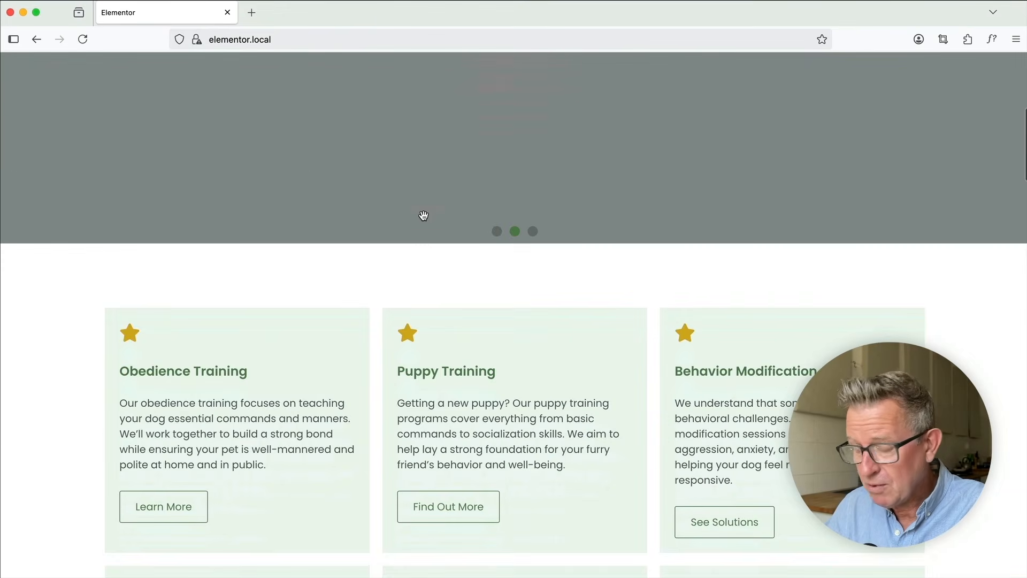
{"action": "key", "text": "super+r"}
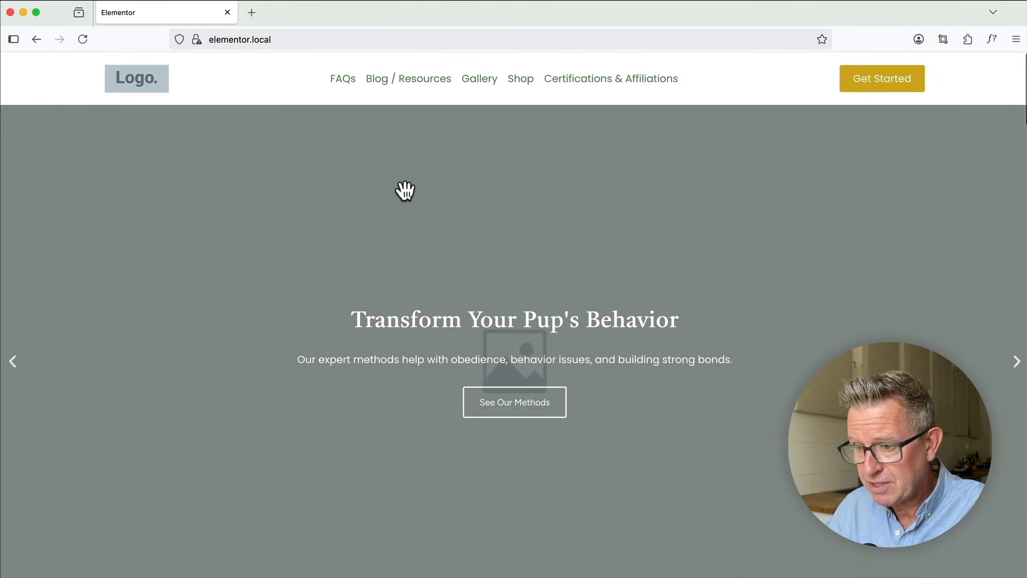
Examine the home page's service cards, client testimonials and newsletter section, trying the Puppy Training card's Find Out More link
{"action": "scroll", "coordinate": [365, 175], "scroll_direction": "down", "scroll_amount": 10}
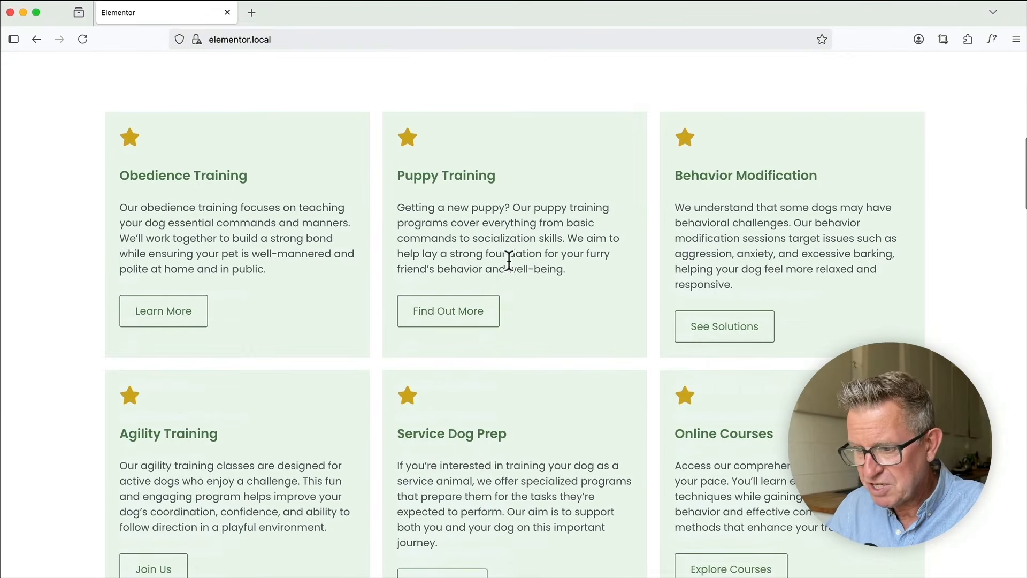
{"action": "left_click", "coordinate": [445, 315]}
{"action": "scroll", "coordinate": [445, 313], "scroll_direction": "down", "scroll_amount": 20}
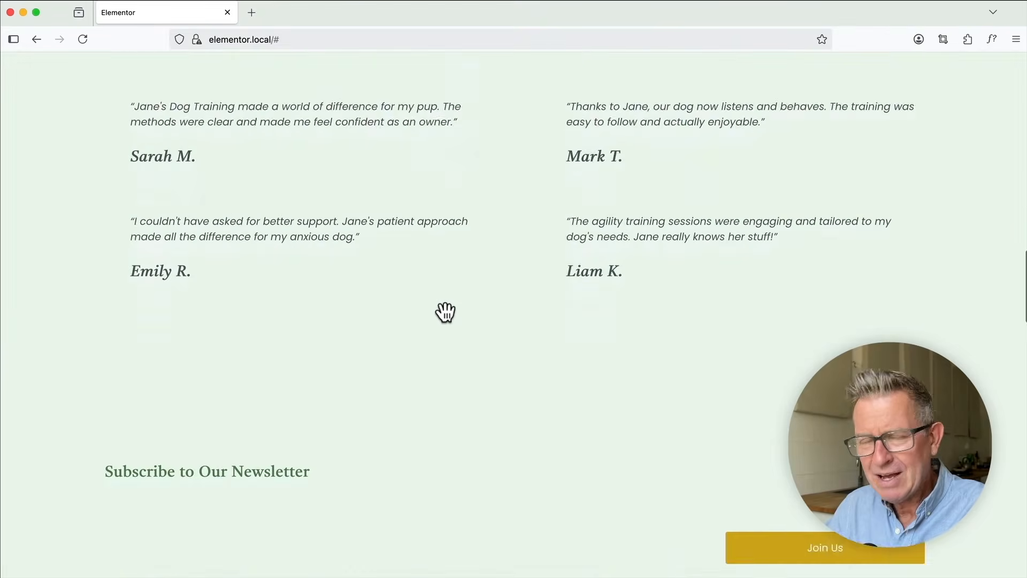
{"action": "scroll", "coordinate": [424, 340], "scroll_direction": "up", "scroll_amount": 5}
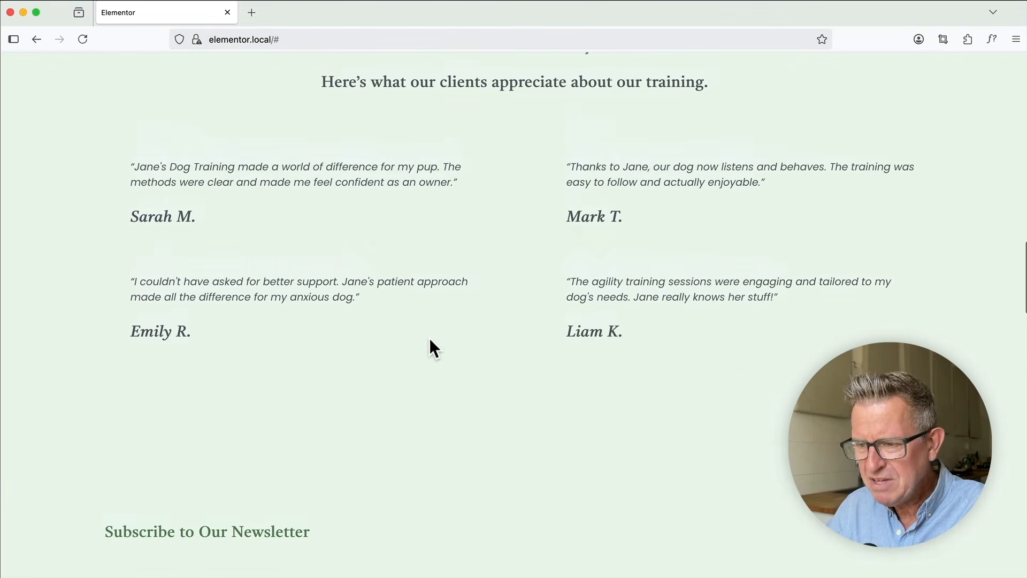
{"action": "scroll", "coordinate": [338, 213], "scroll_direction": "down", "scroll_amount": 5}
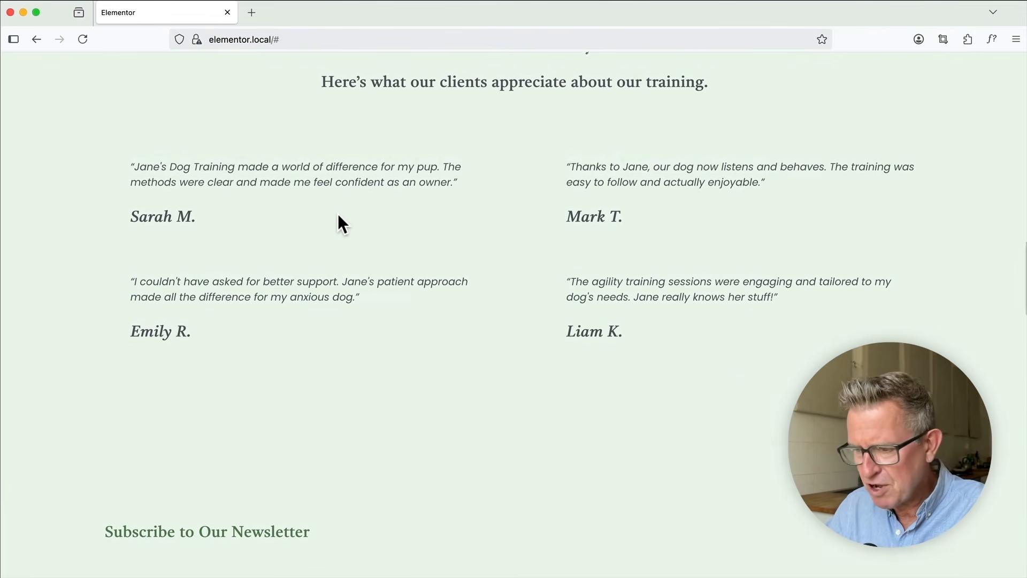
Open the Blog / Resources page and look over its hero and Latest Insights on Dog Training posts
{"action": "left_click", "coordinate": [409, 78]}
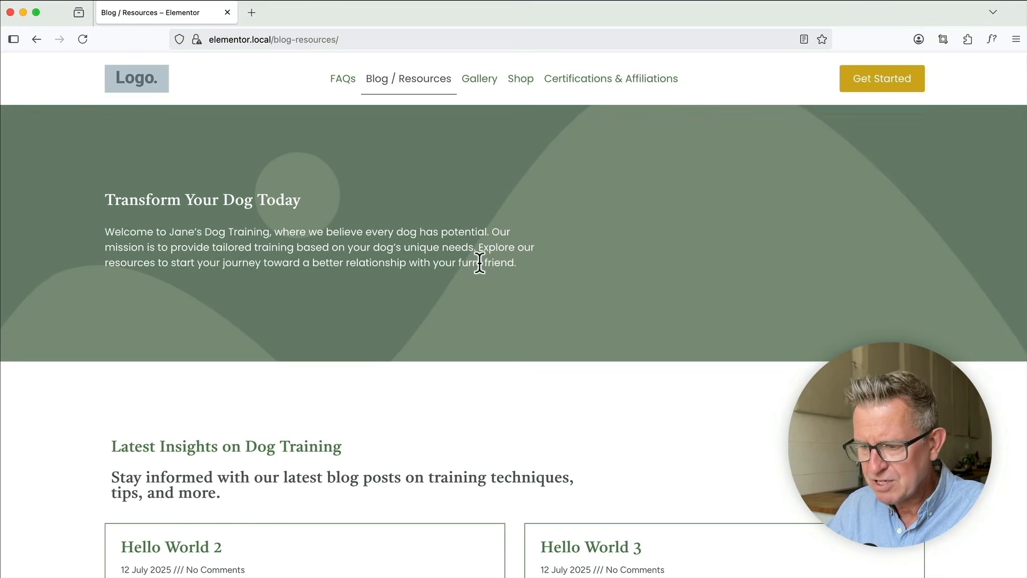
{"action": "scroll", "coordinate": [480, 262], "scroll_direction": "down", "scroll_amount": 8}
{"action": "scroll", "coordinate": [480, 261], "scroll_direction": "up", "scroll_amount": 8}
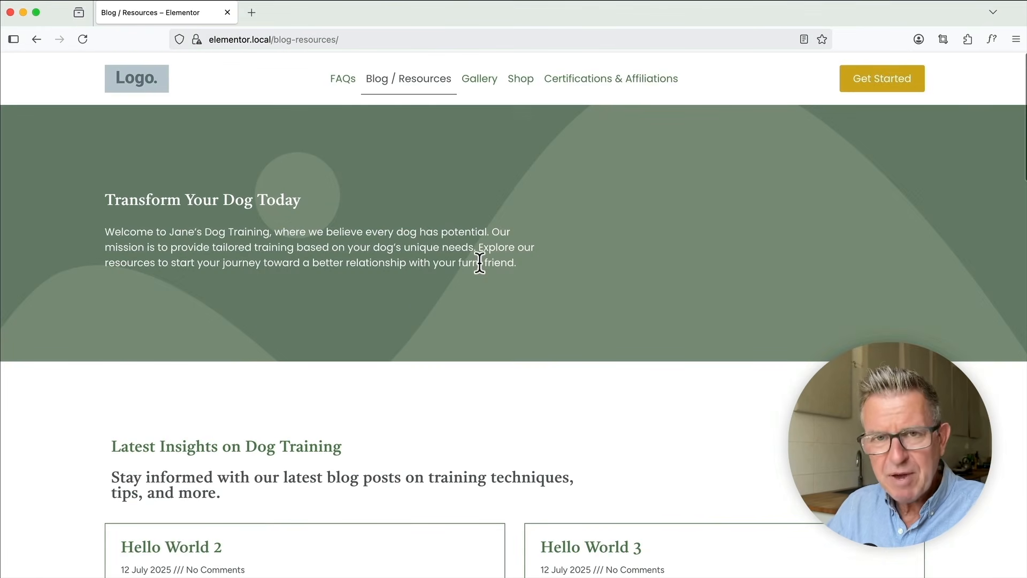
Switch to the Site Planner in Google Chrome, view the AI Notetaker meeting setup, and go back to start with AI chat
{"action": "key", "text": "super+Tab"}
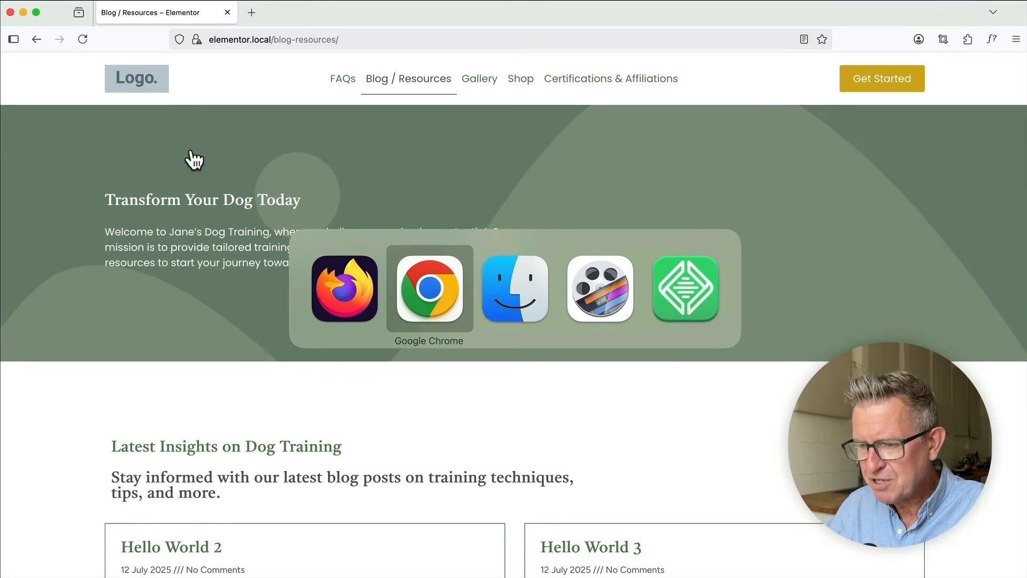
{"action": "key", "text": "super+grave"}
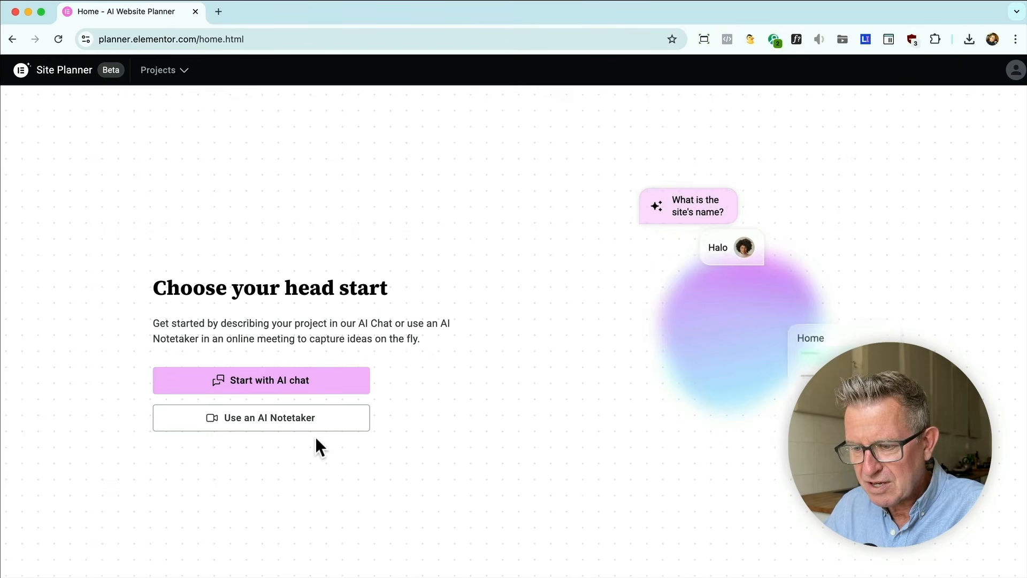
{"action": "left_click", "coordinate": [254, 423]}
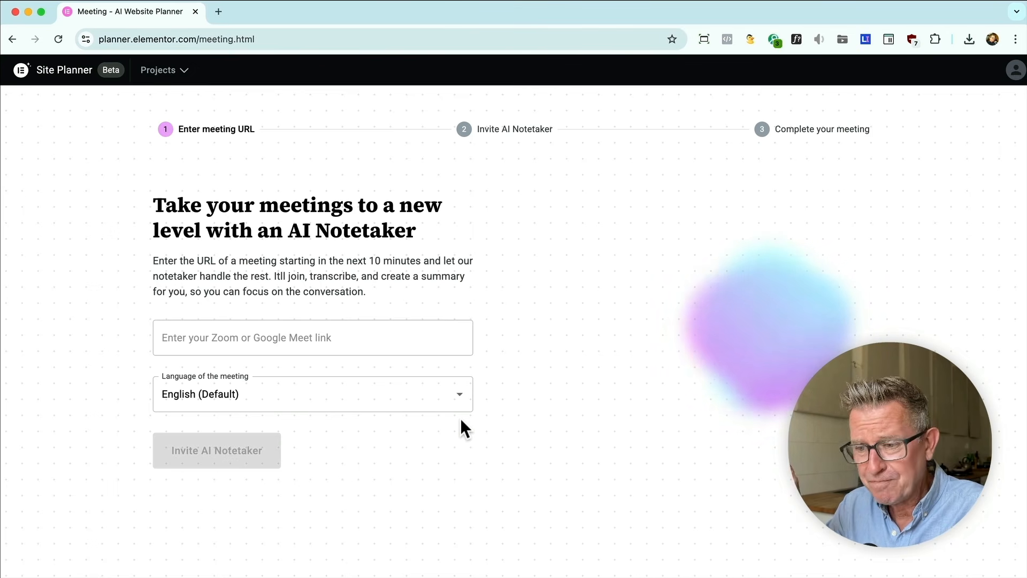
{"action": "key", "text": "super+bracketleft"}
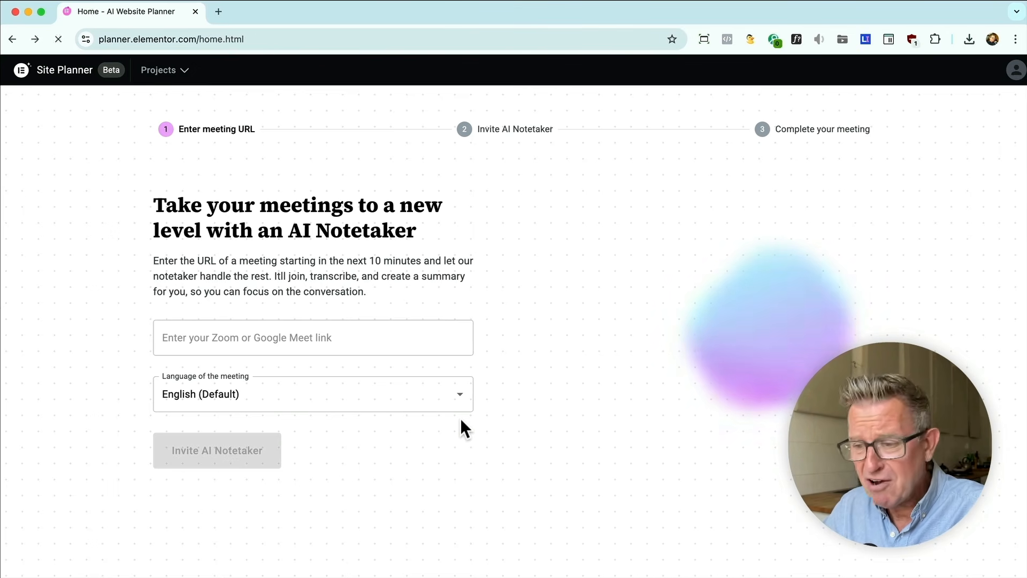
{"action": "left_click", "coordinate": [298, 381]}
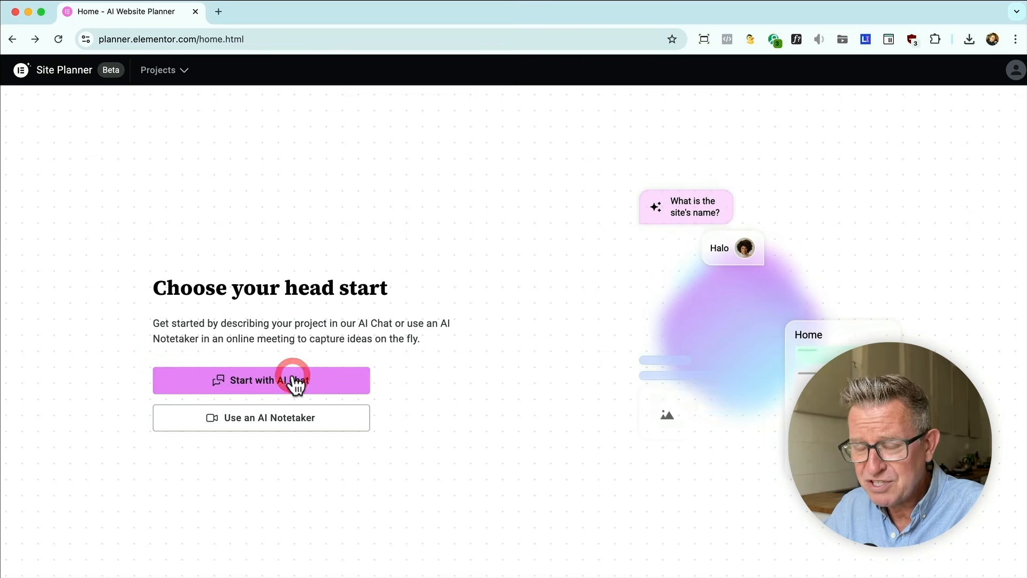